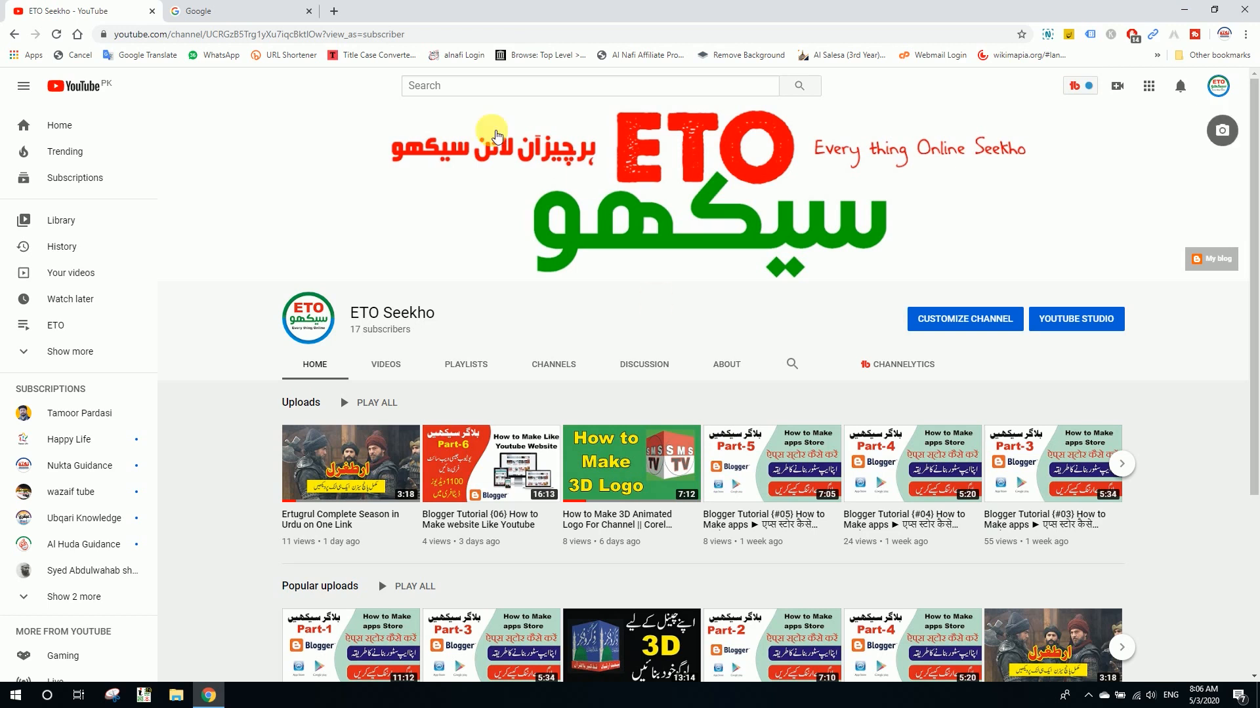
Search Google for gmail and open the page for creating a Google Account.
click(236, 10)
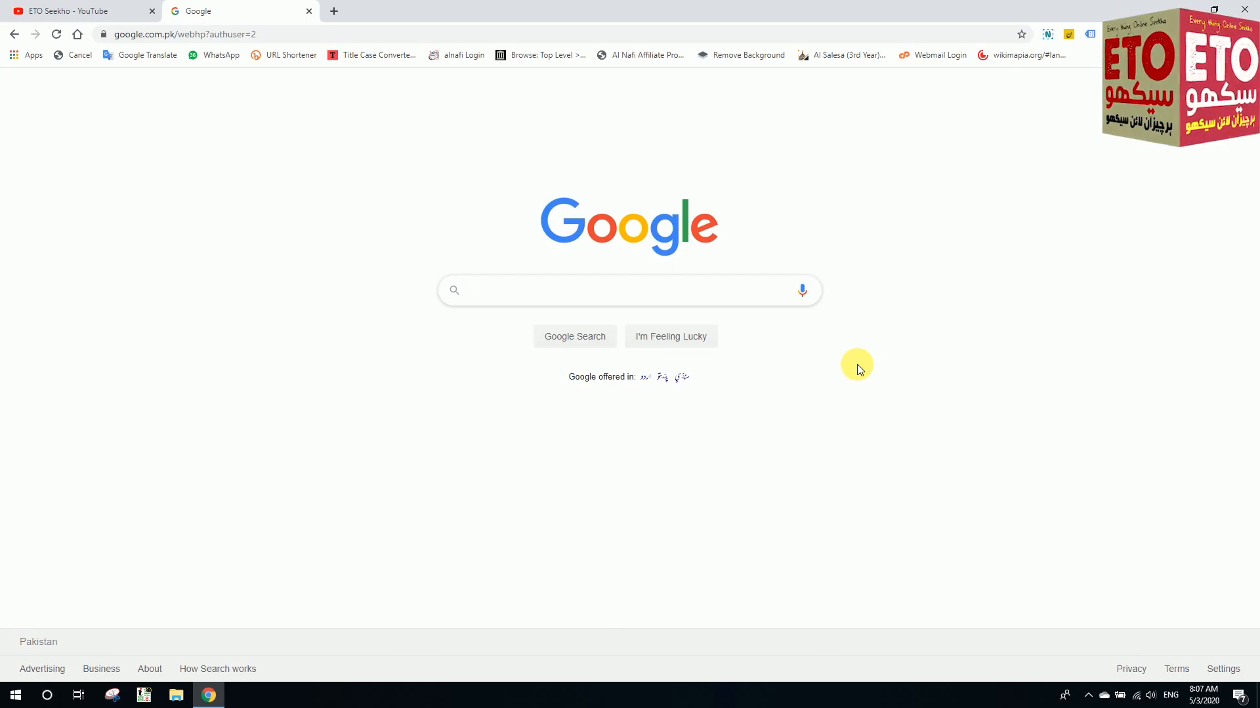
text(g)
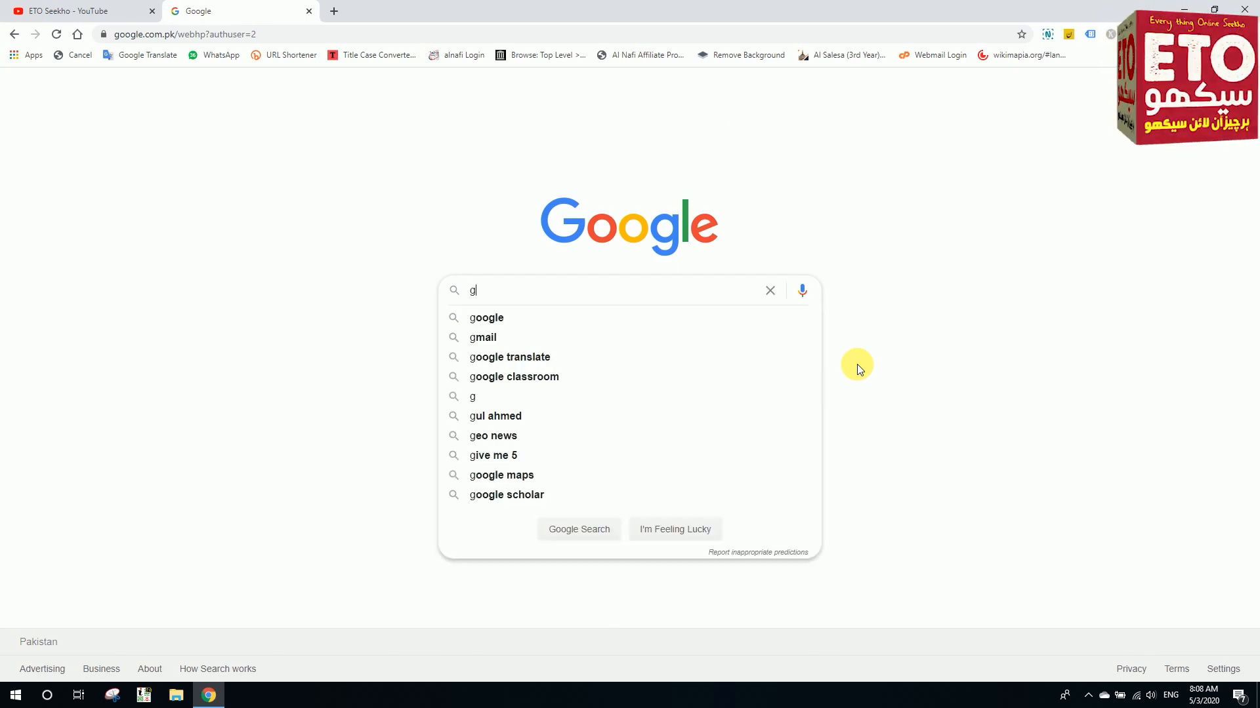
click(617, 336)
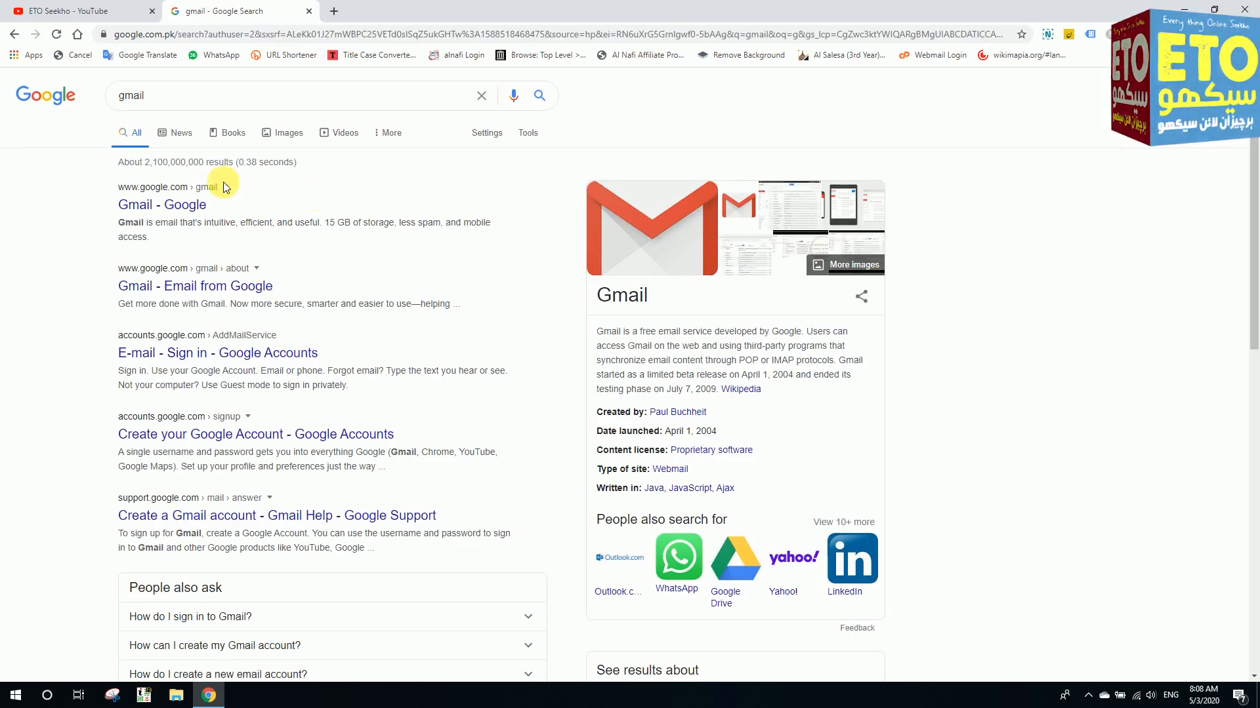
click(251, 435)
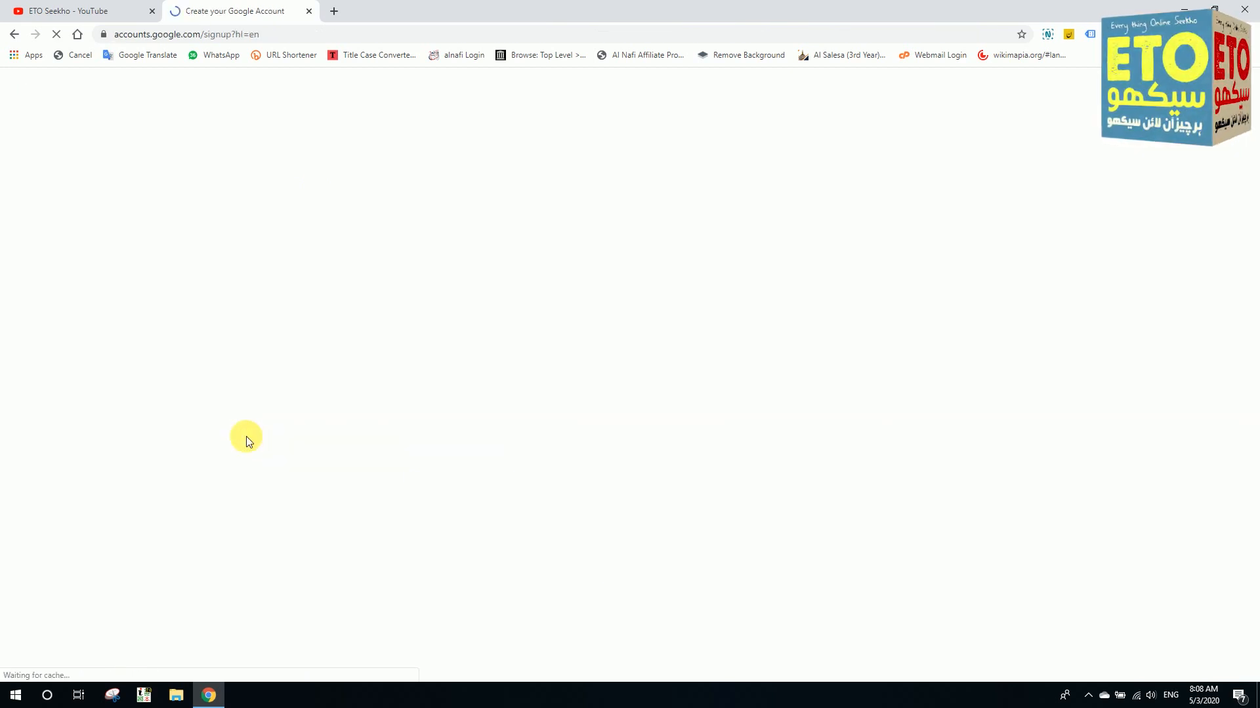
Fill in the Google Account form with the first and last name, a username, and the password with its confirmation.
click(454, 318)
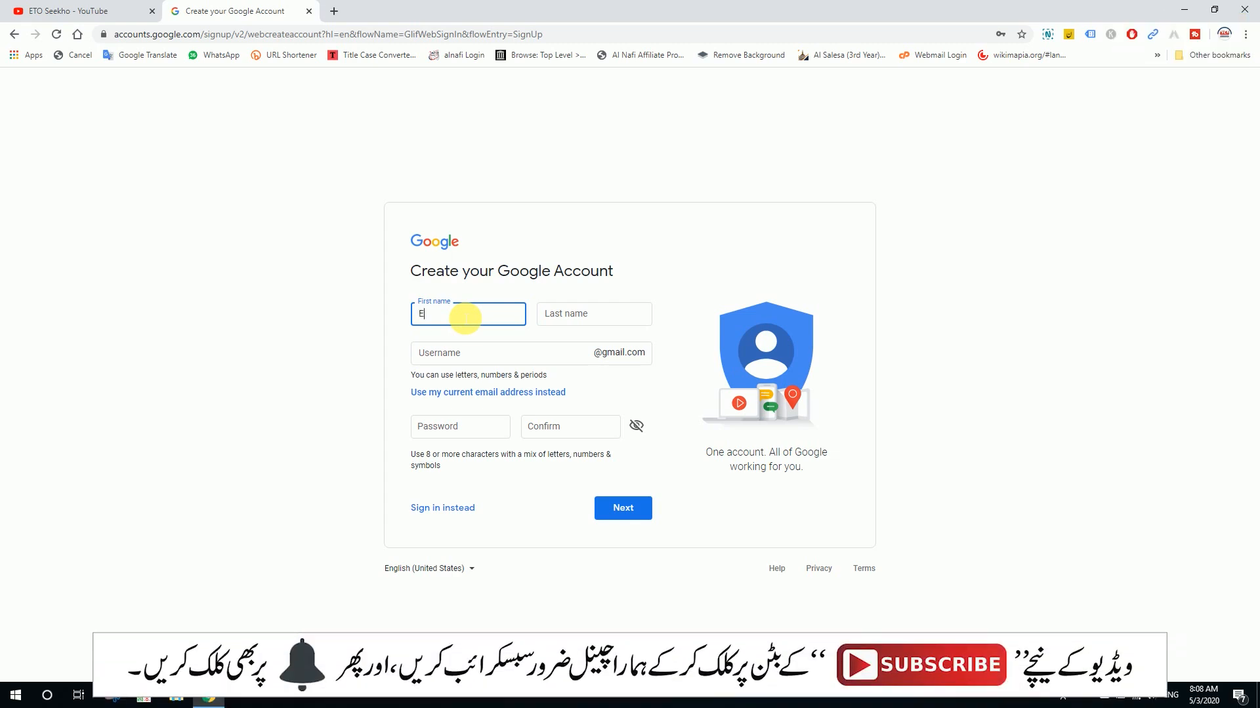
key(Tab)
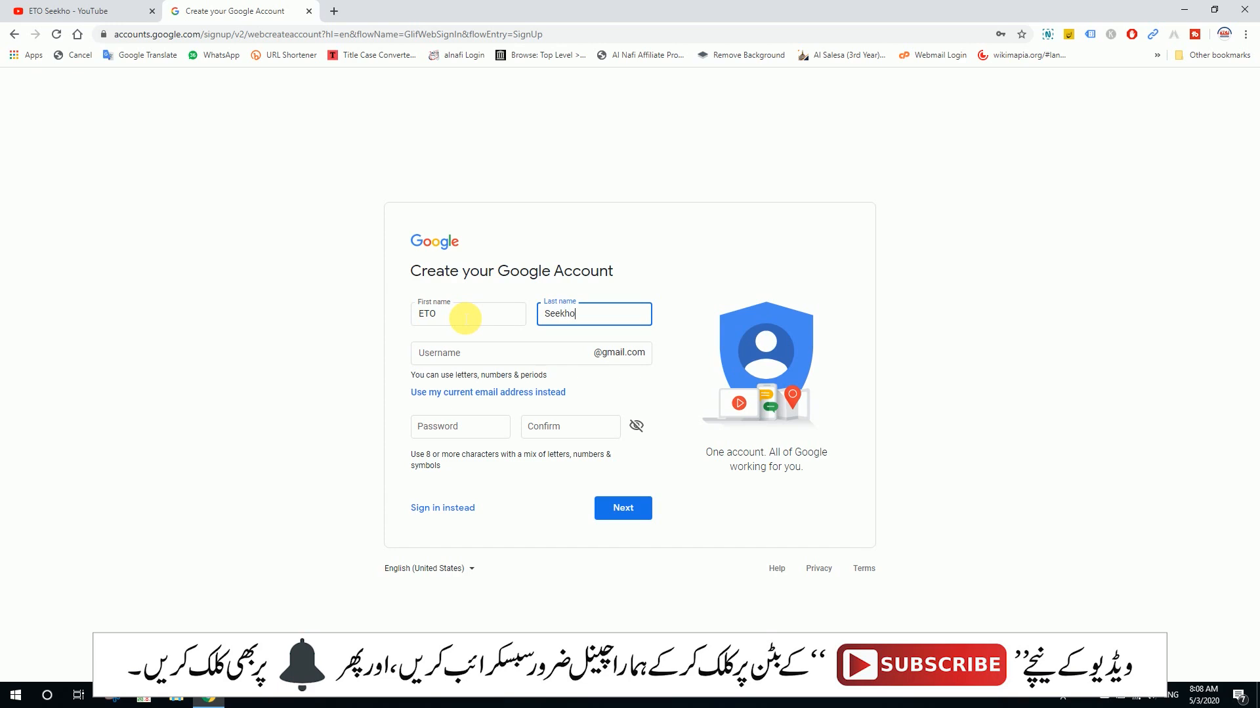
key(Tab)
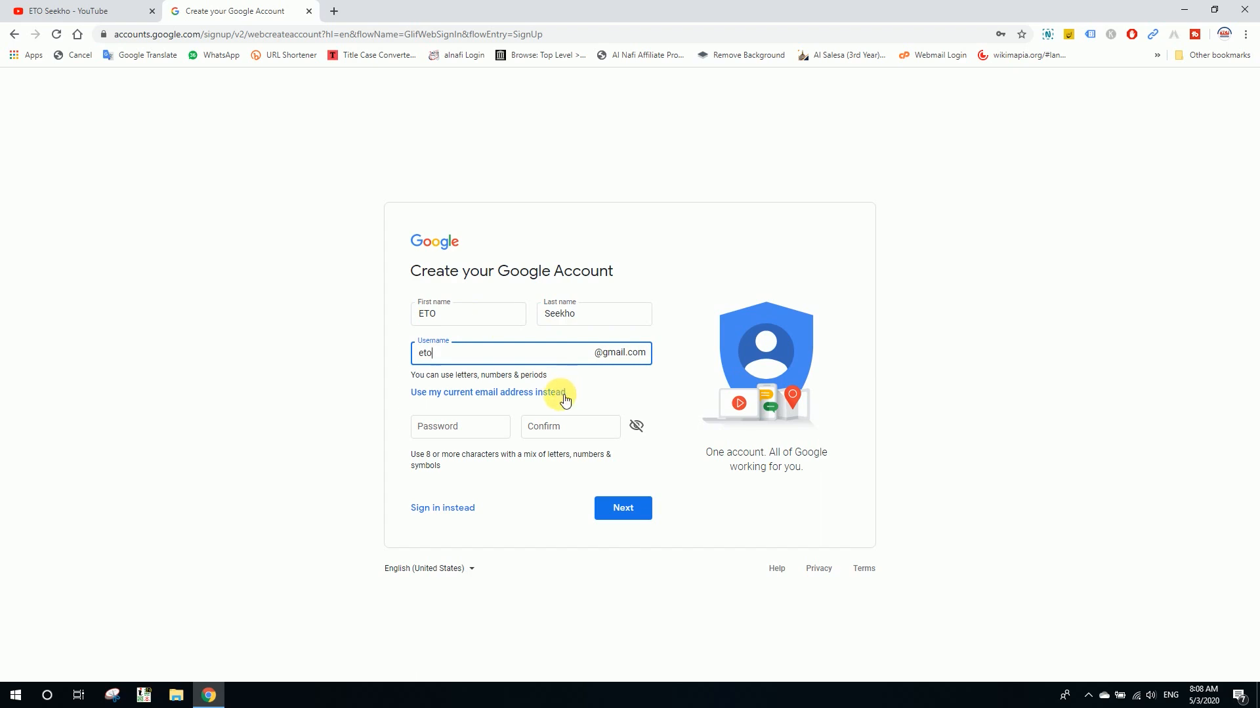
click(465, 427)
text(********)
click(539, 430)
text(****)
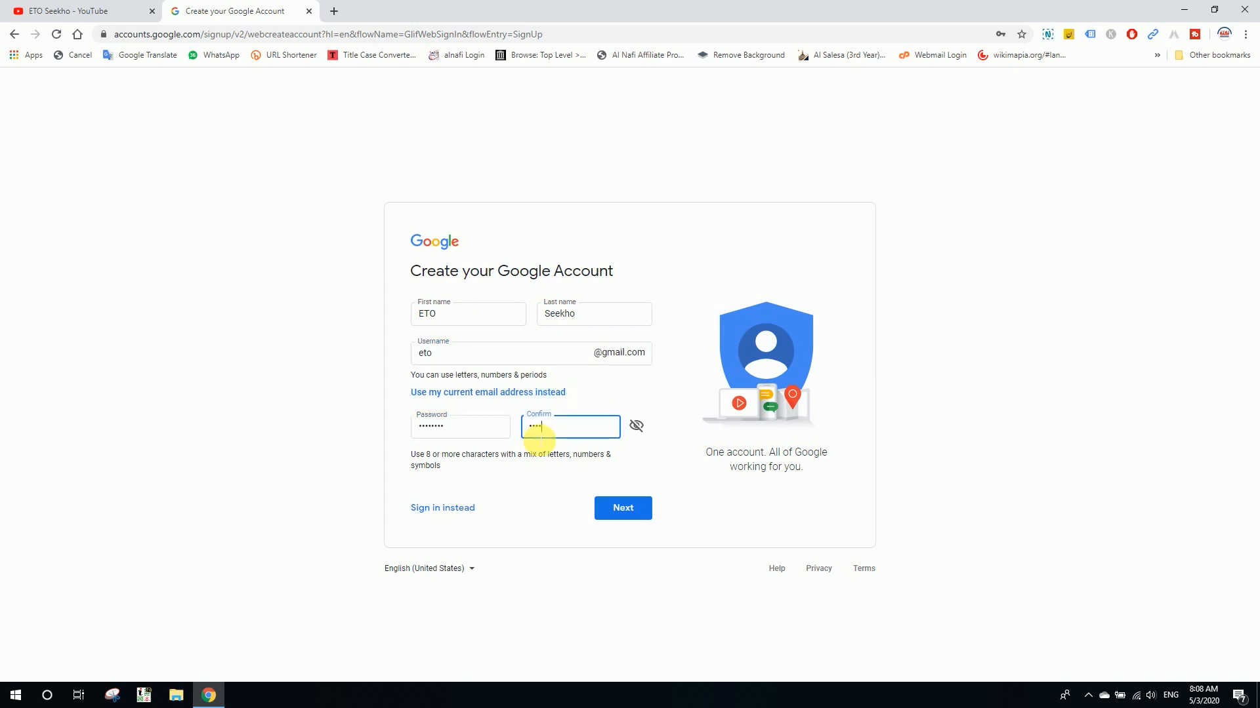
text(****)
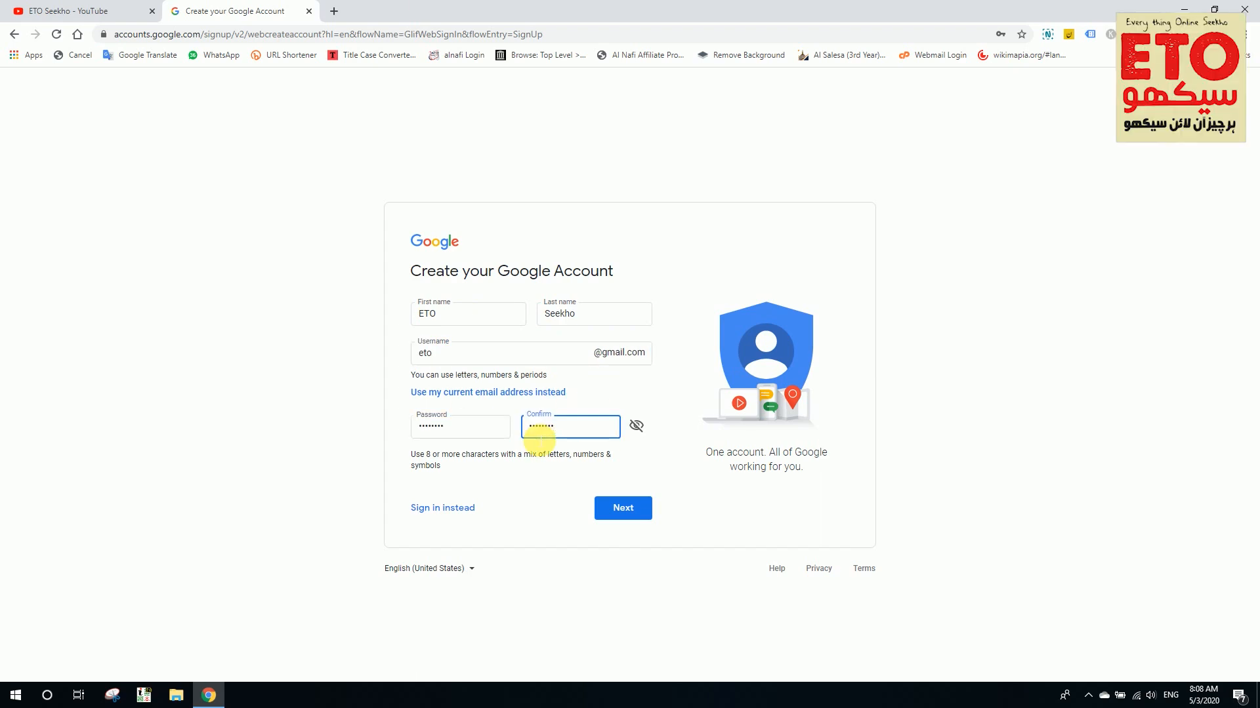
Submit the account form, replacing the username with a longer one, to proceed to phone verification.
click(452, 354)
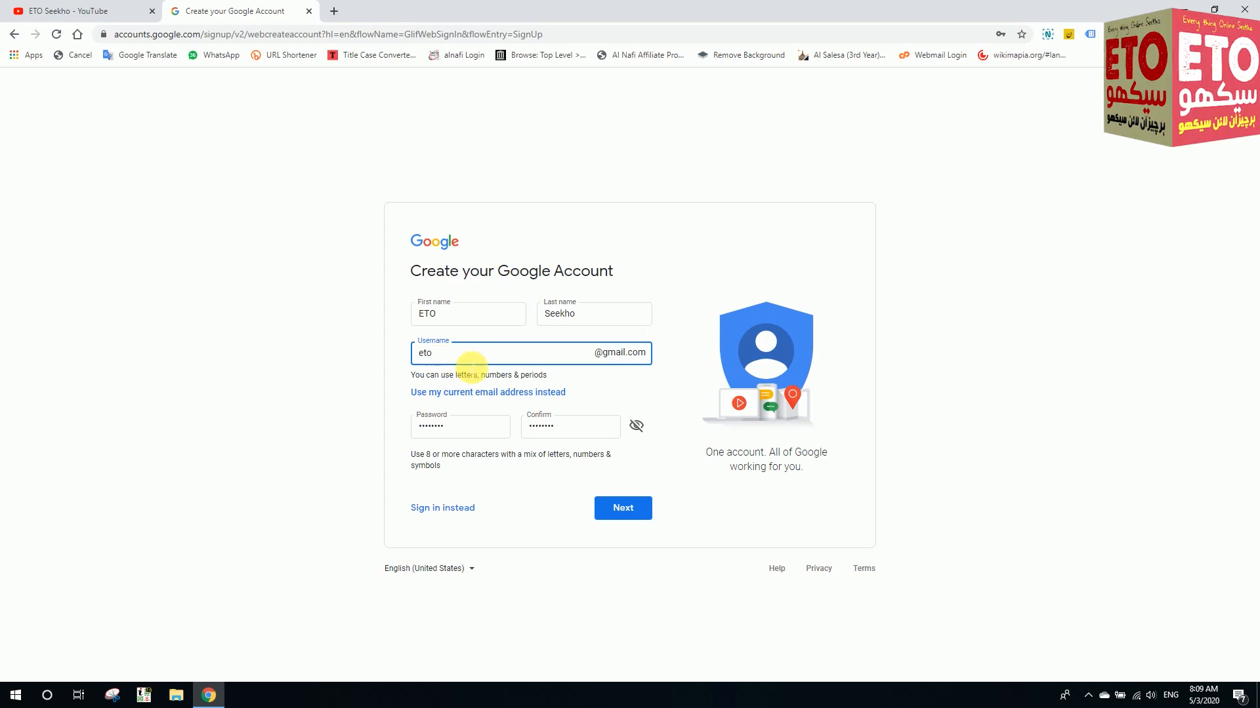
click(621, 509)
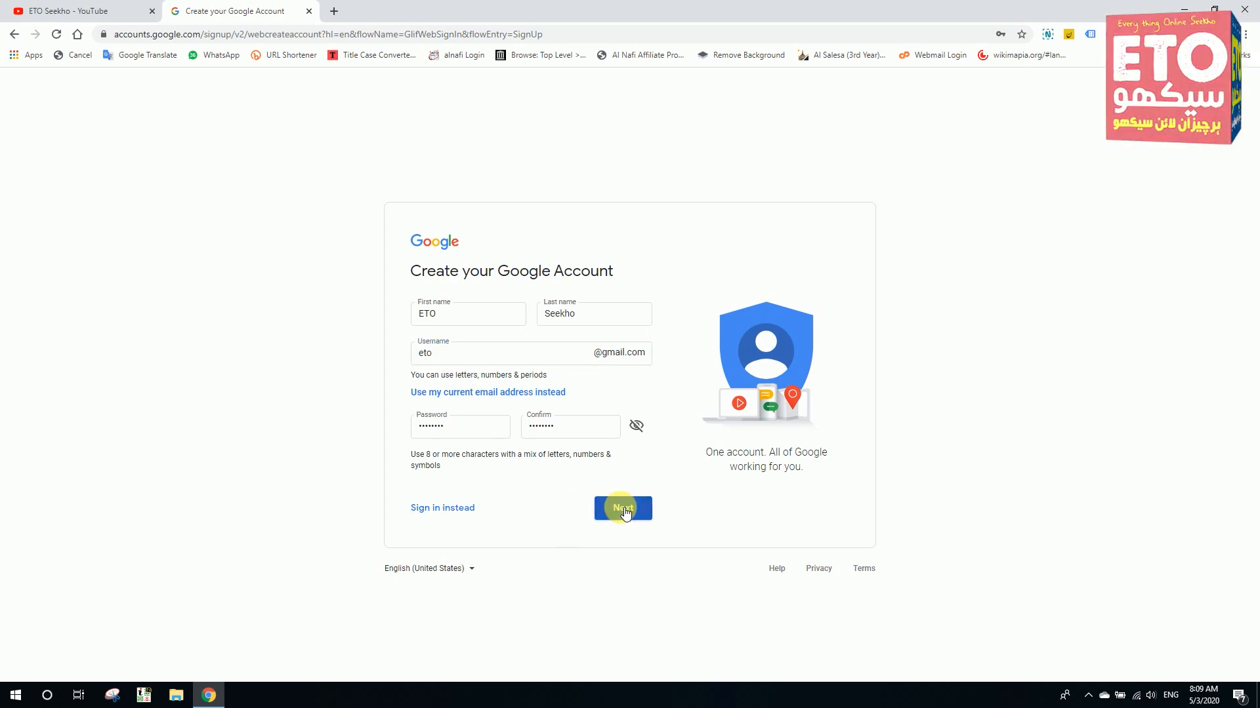
click(623, 509)
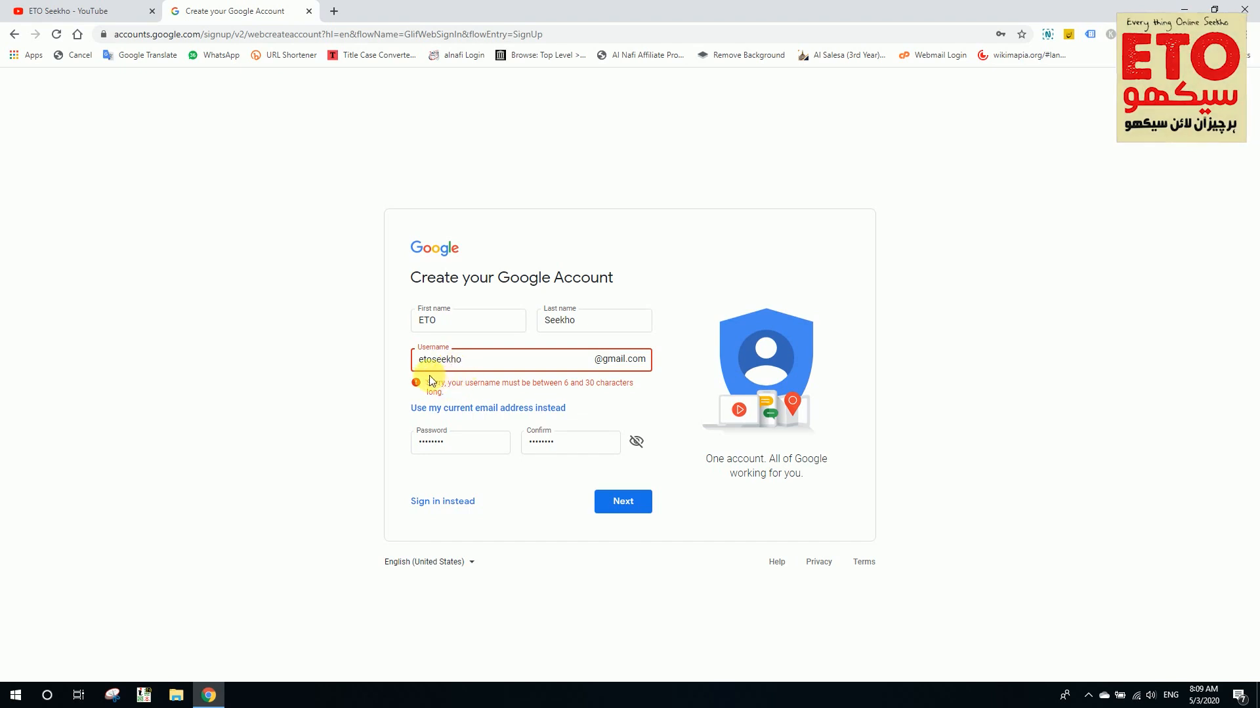
click(626, 512)
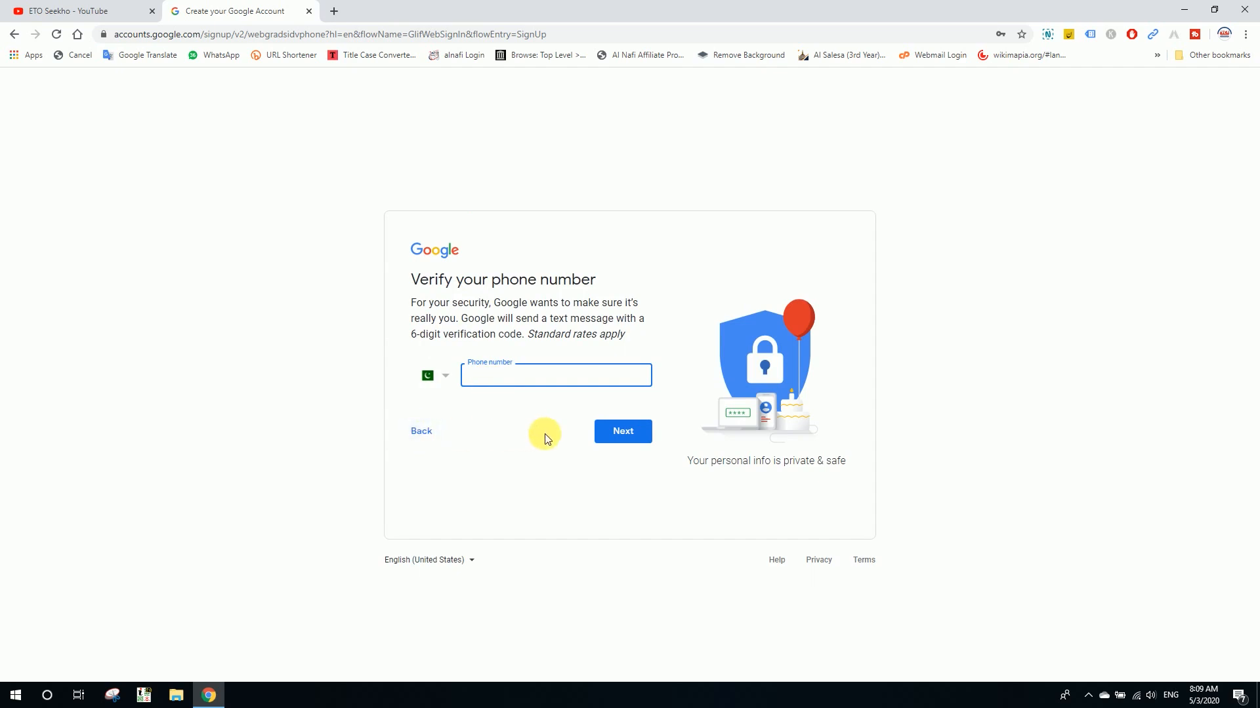
Leave the phone verification without entering a number and return to the Google home page.
click(754, 466)
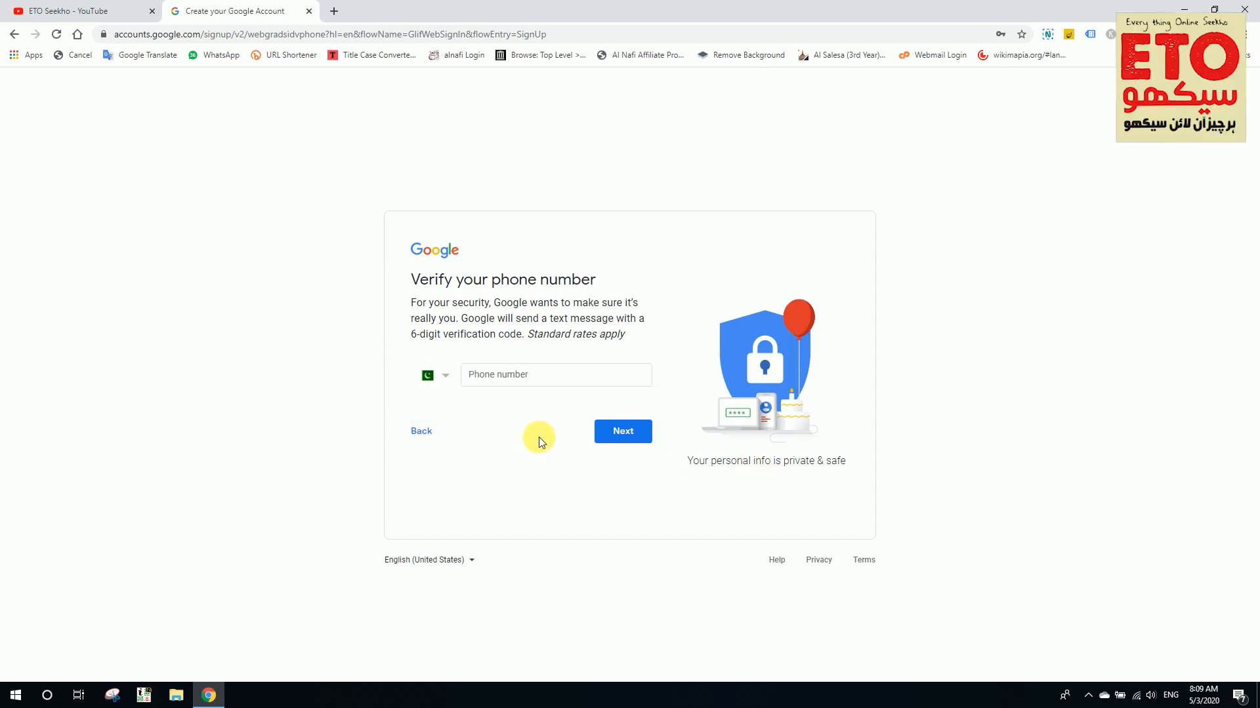
click(425, 431)
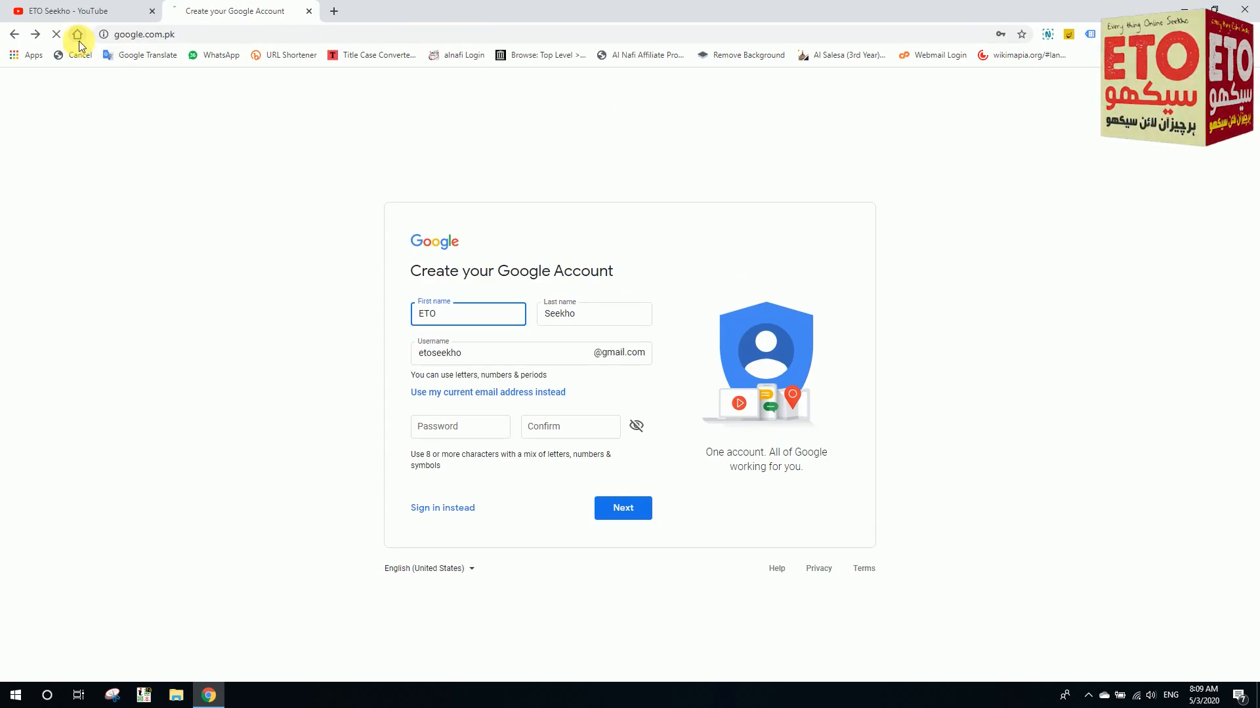
click(77, 34)
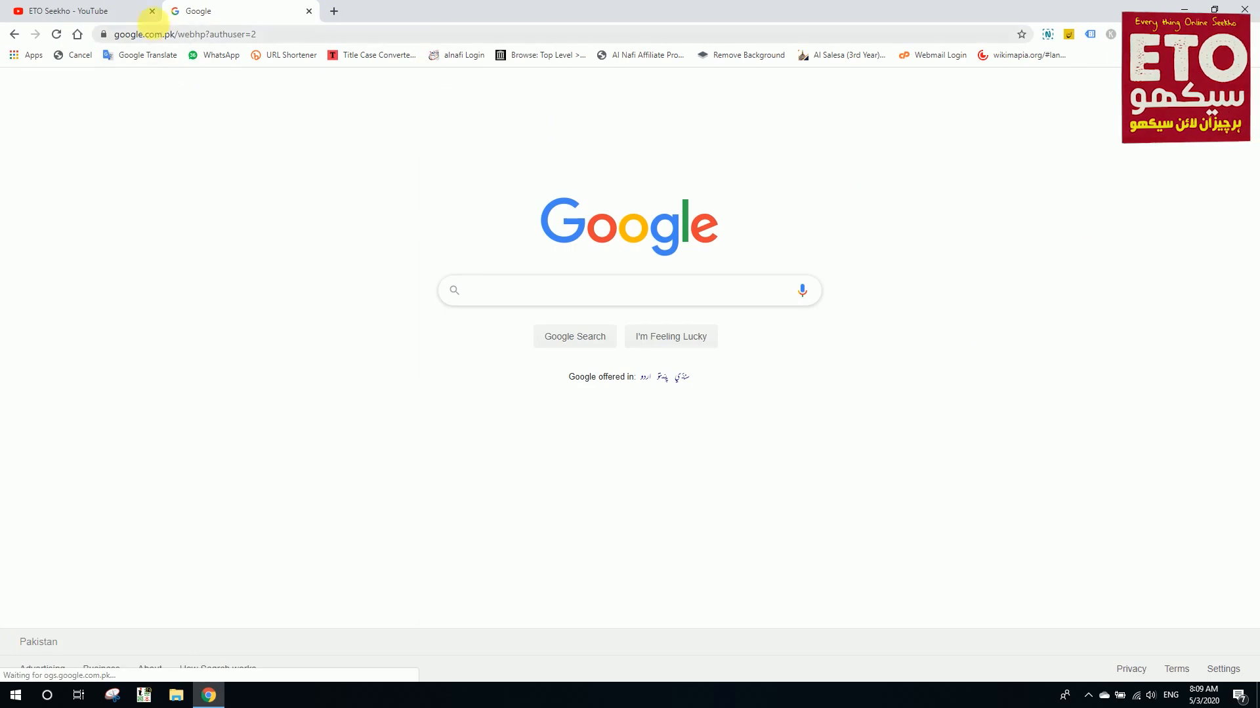
Go to youtube.com and open the signed-in account's own channel page.
click(179, 34)
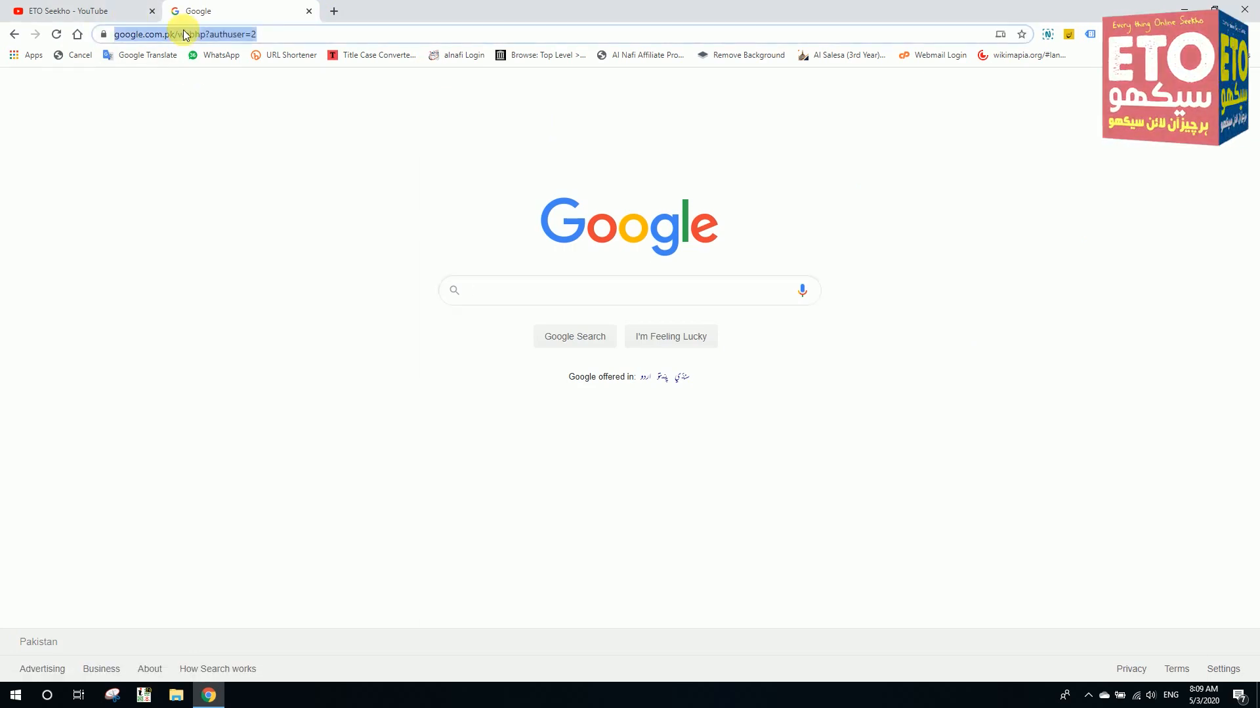
text(youtube.com)
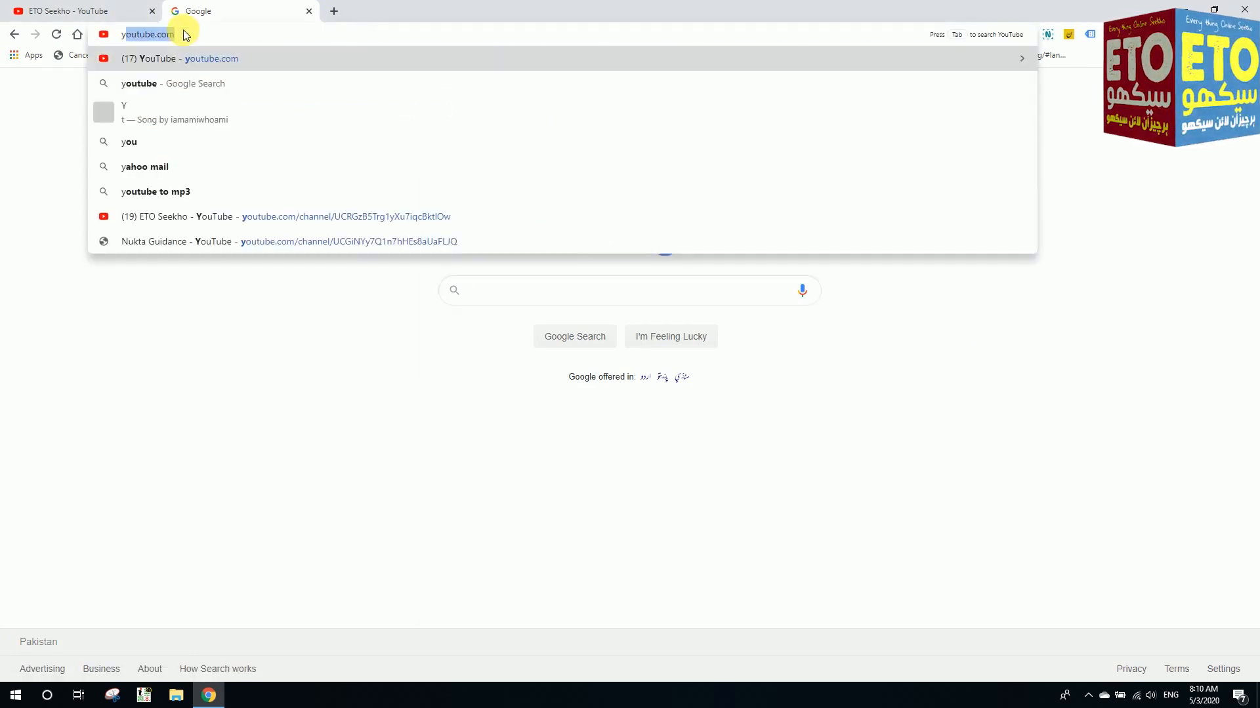
key(Return)
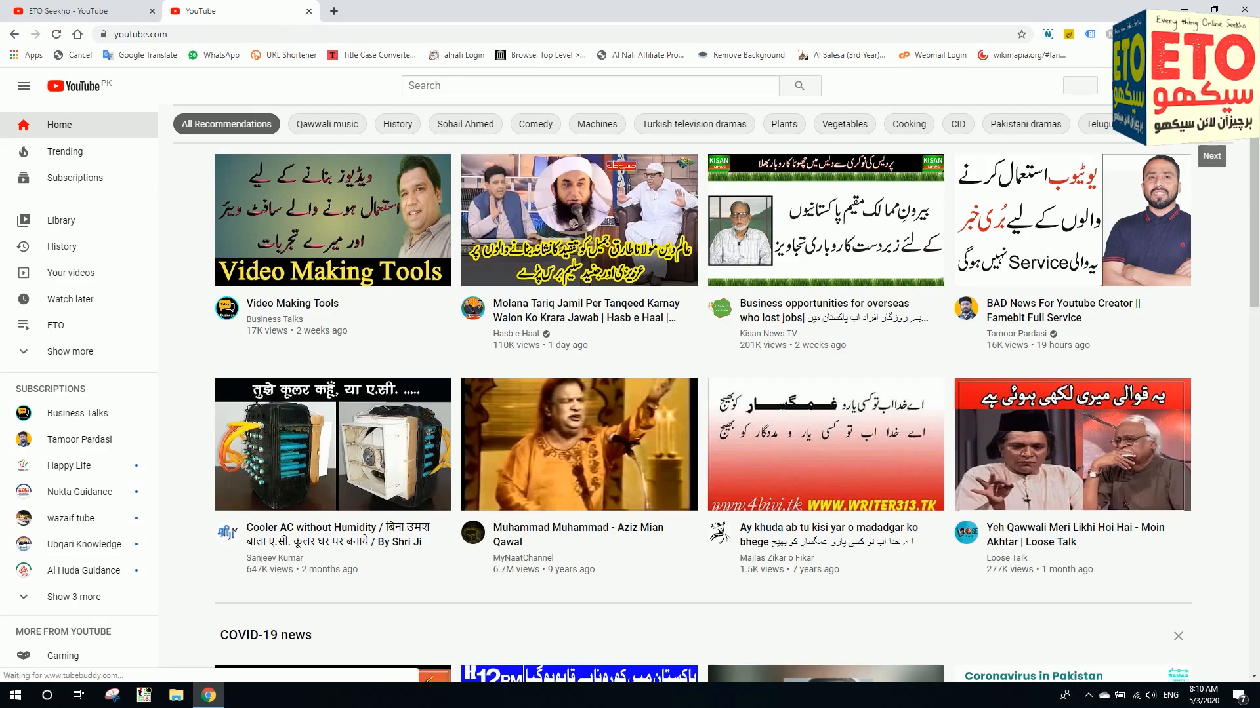
click(1233, 86)
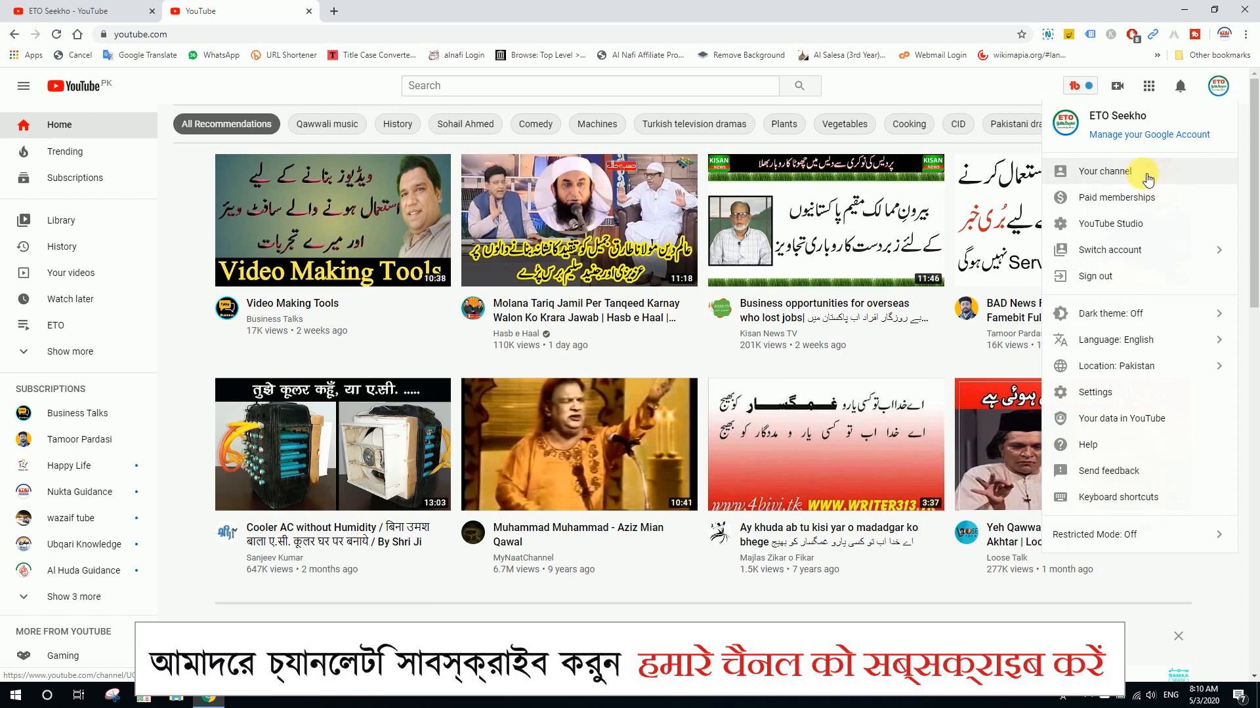
click(1127, 176)
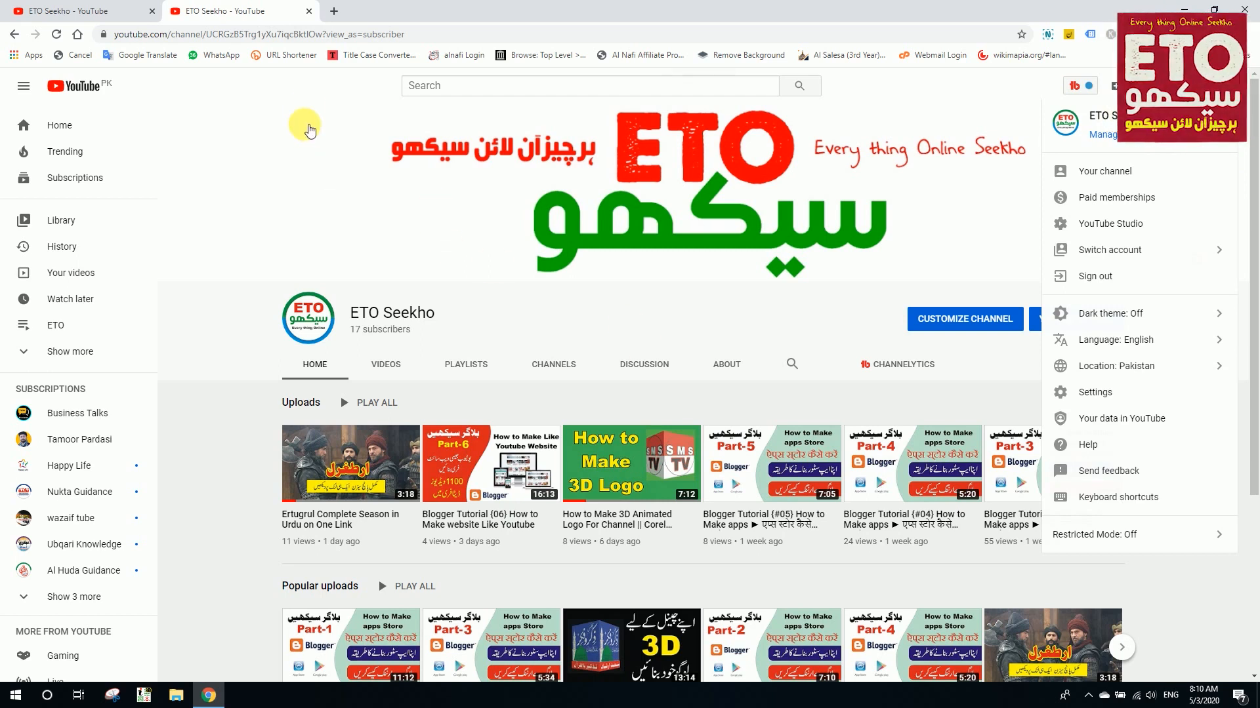
click(307, 104)
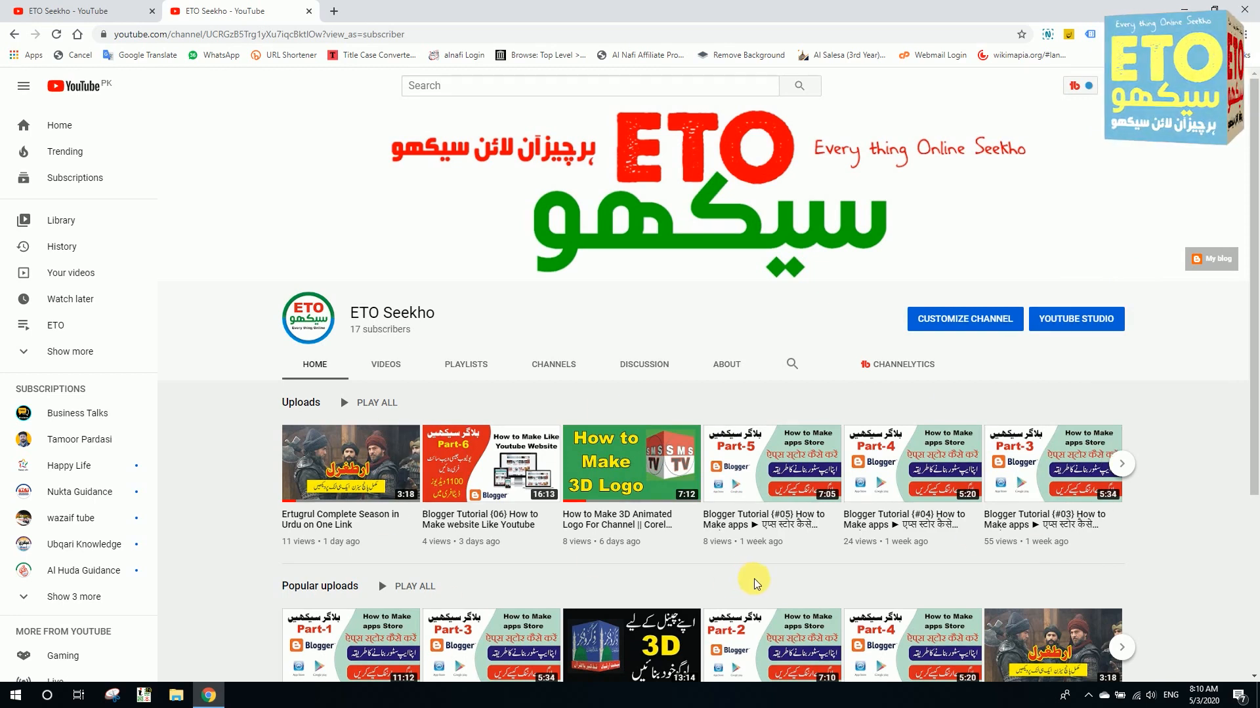
Open YouTube Studio for the channel and bring up its settings.
click(1234, 85)
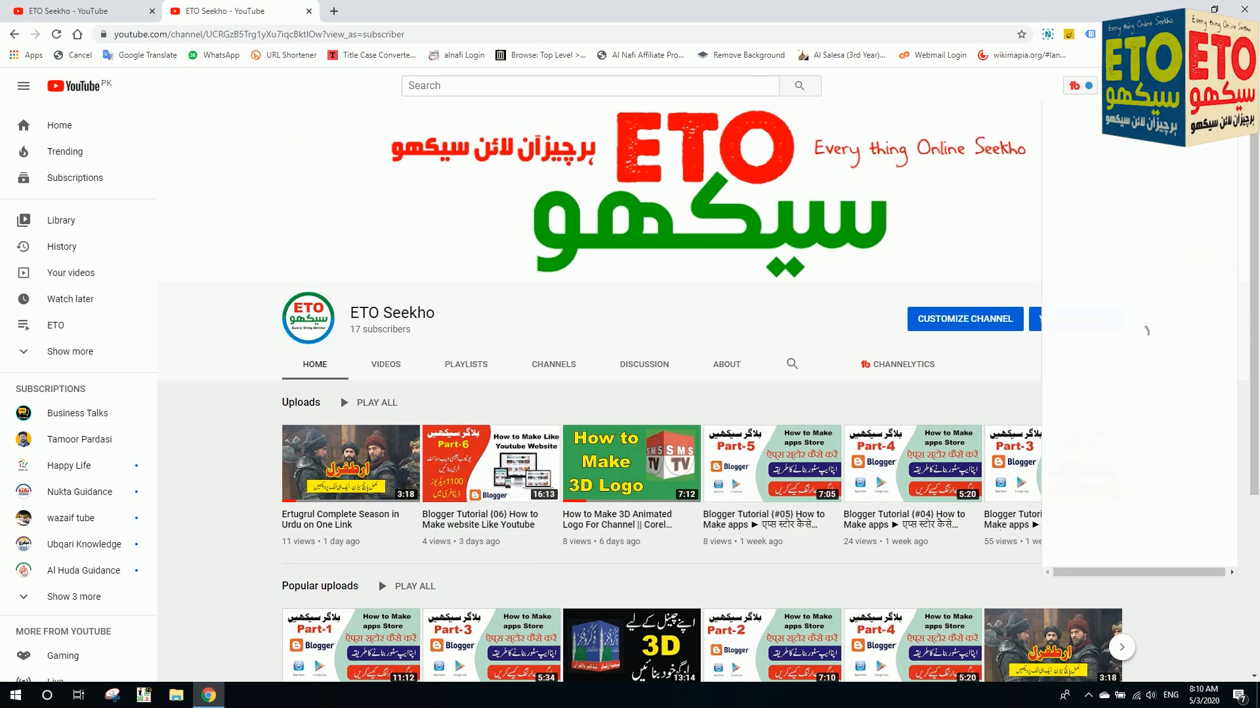
click(1159, 230)
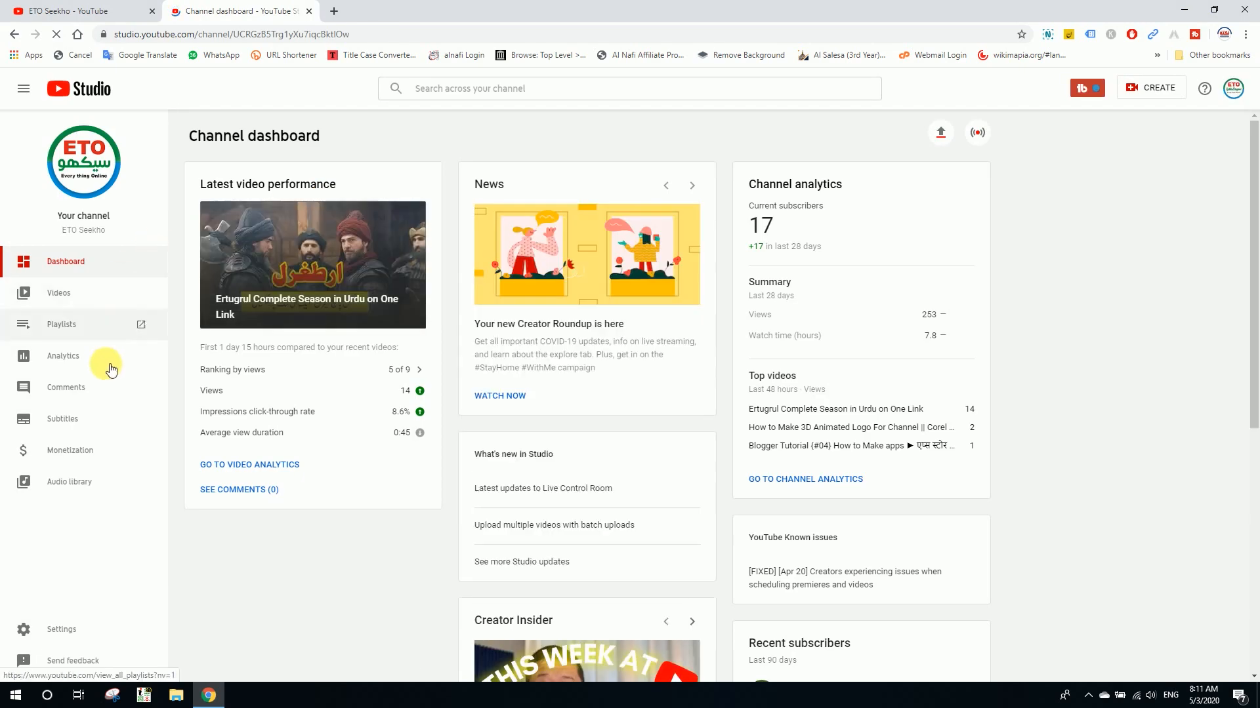
click(69, 633)
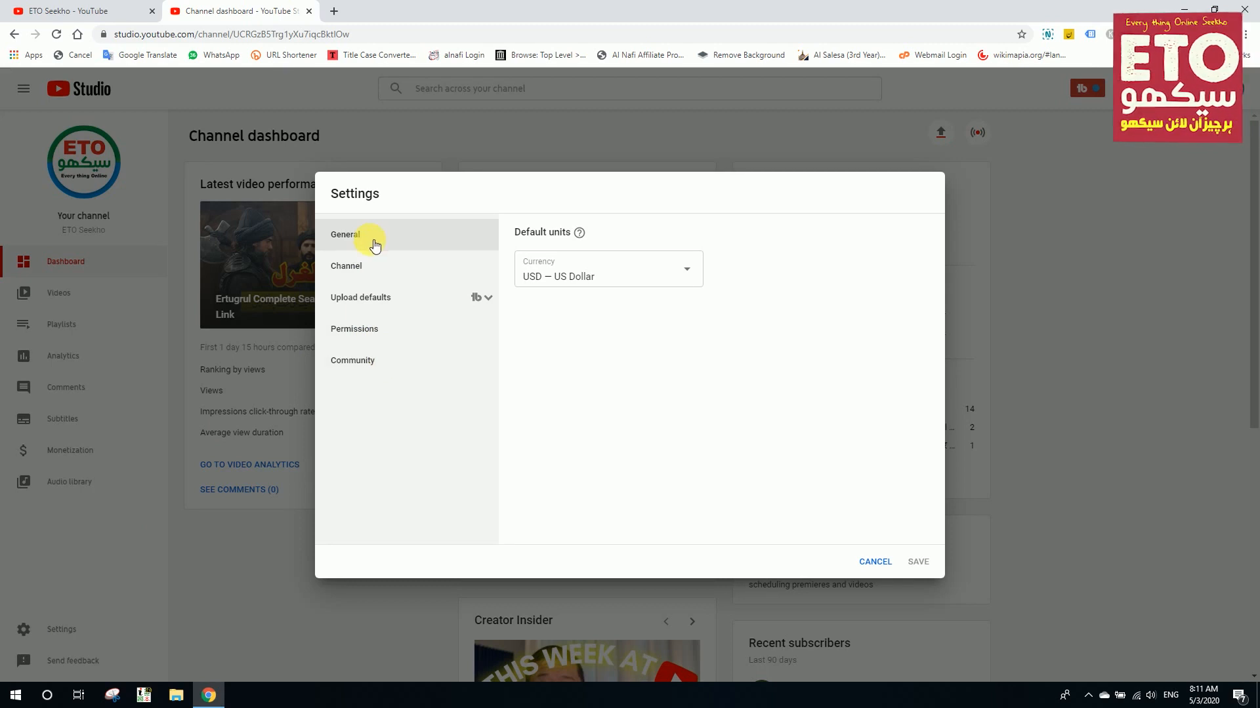
Review the default currency choices and the channel's basic info, advanced, branding and feature eligibility settings.
click(680, 277)
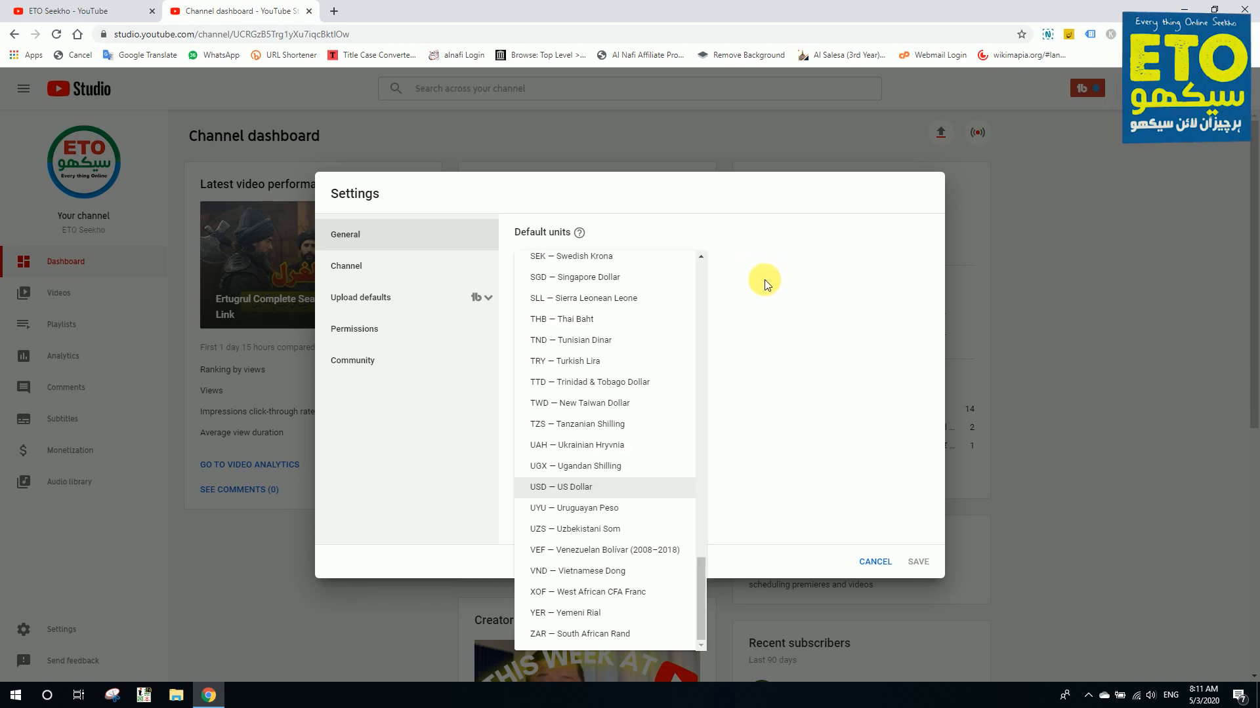
click(770, 365)
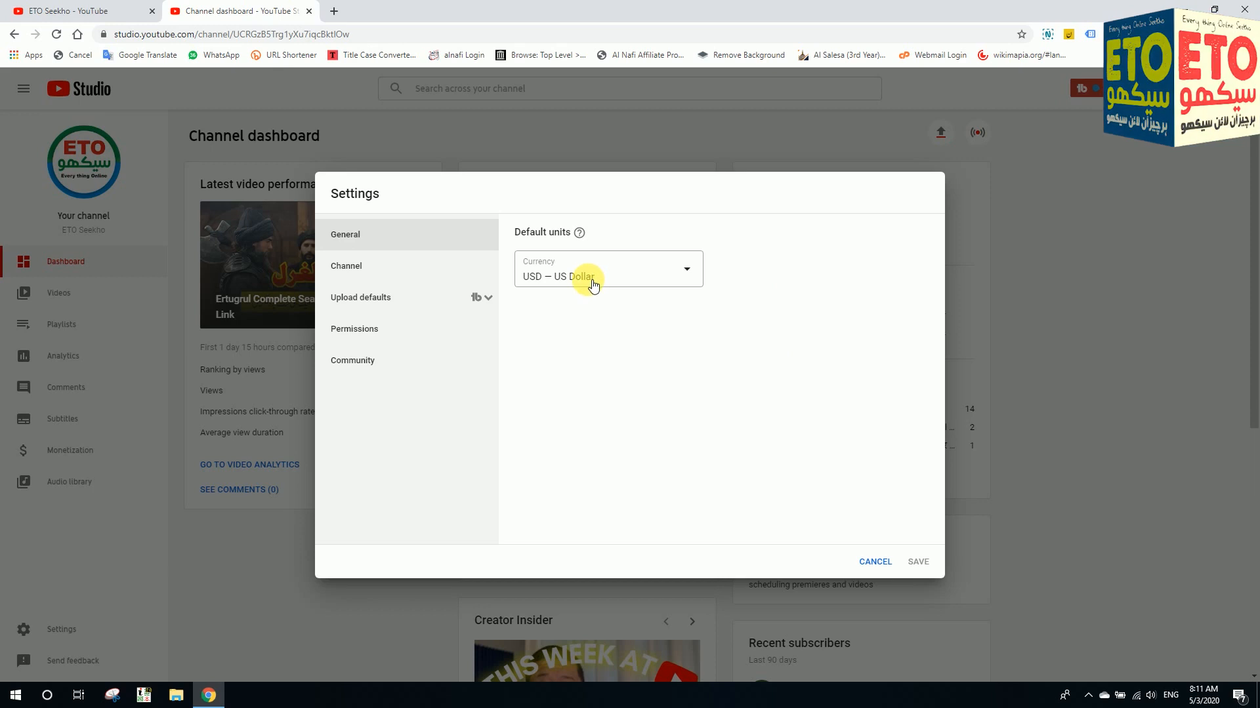
click(376, 271)
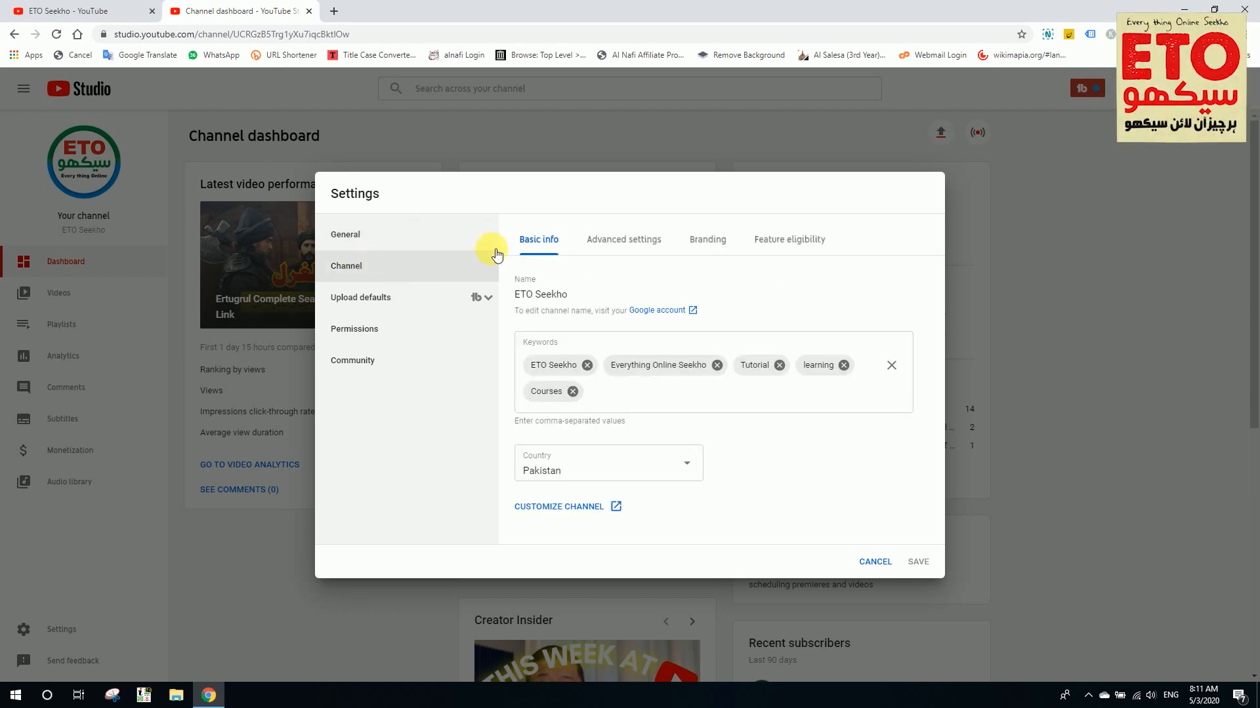
click(640, 247)
click(716, 250)
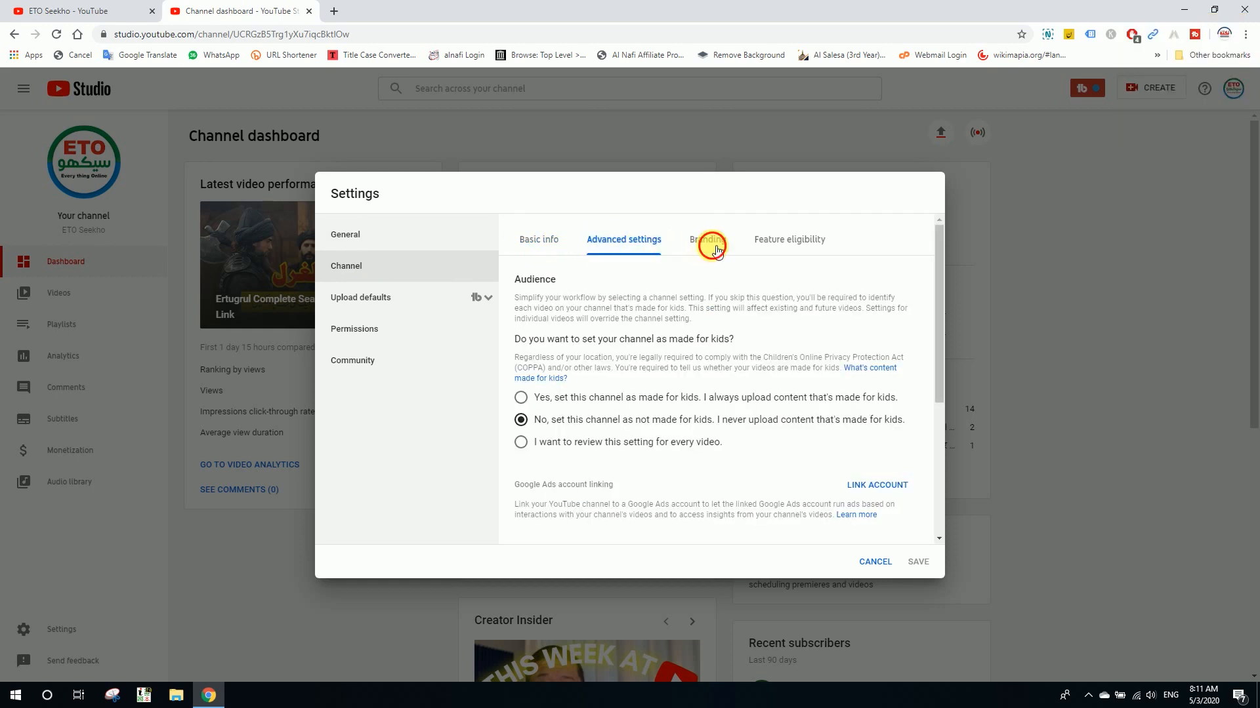
click(791, 248)
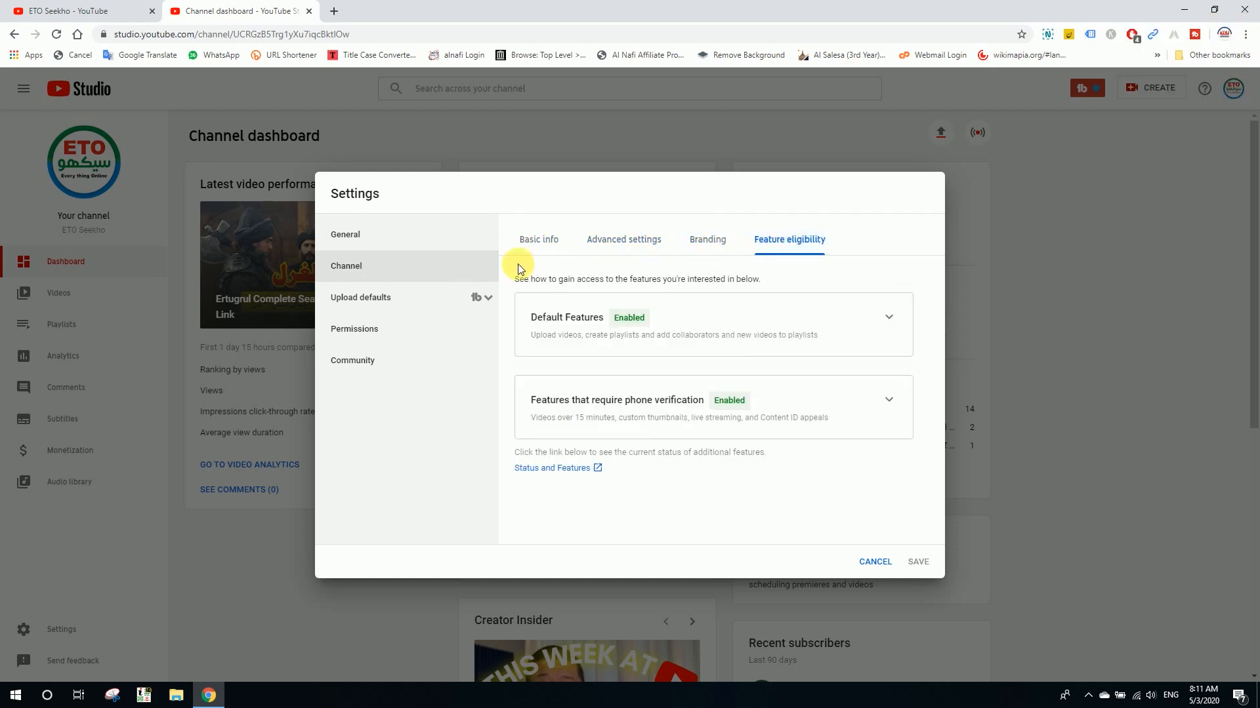
Add the keyword ETO to the keywords in the channel's basic info.
click(542, 244)
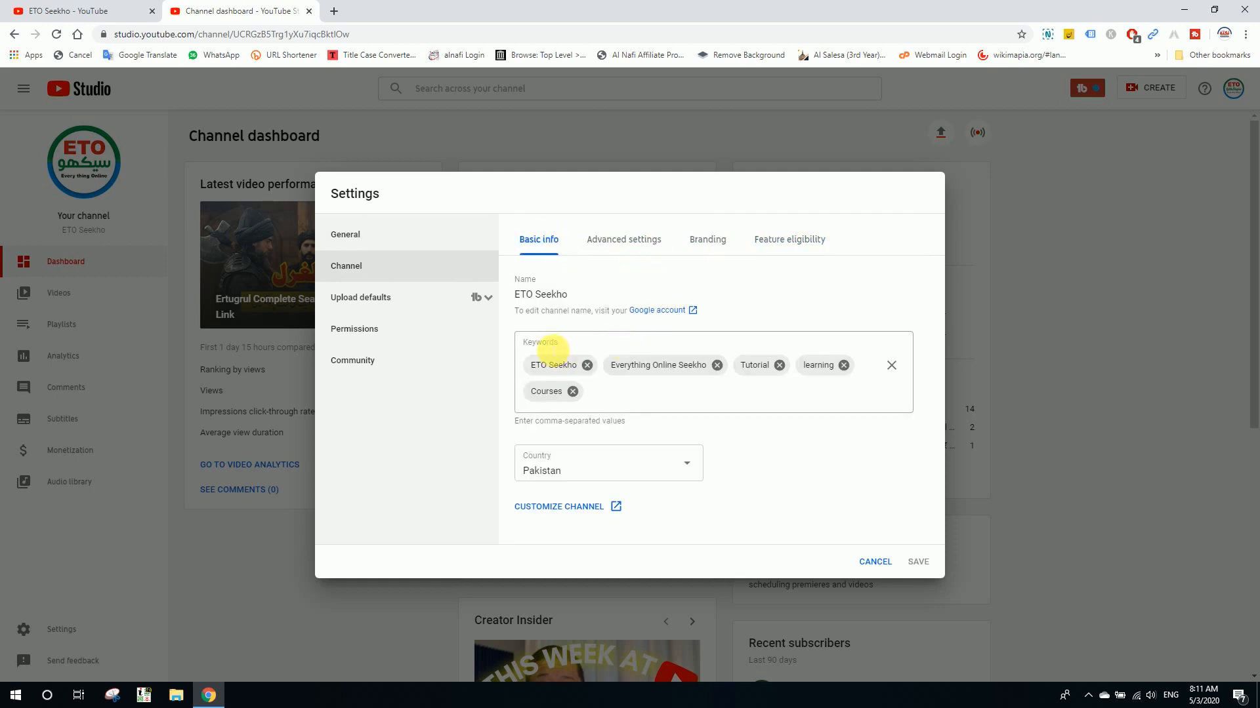
drag(558, 342, 527, 350)
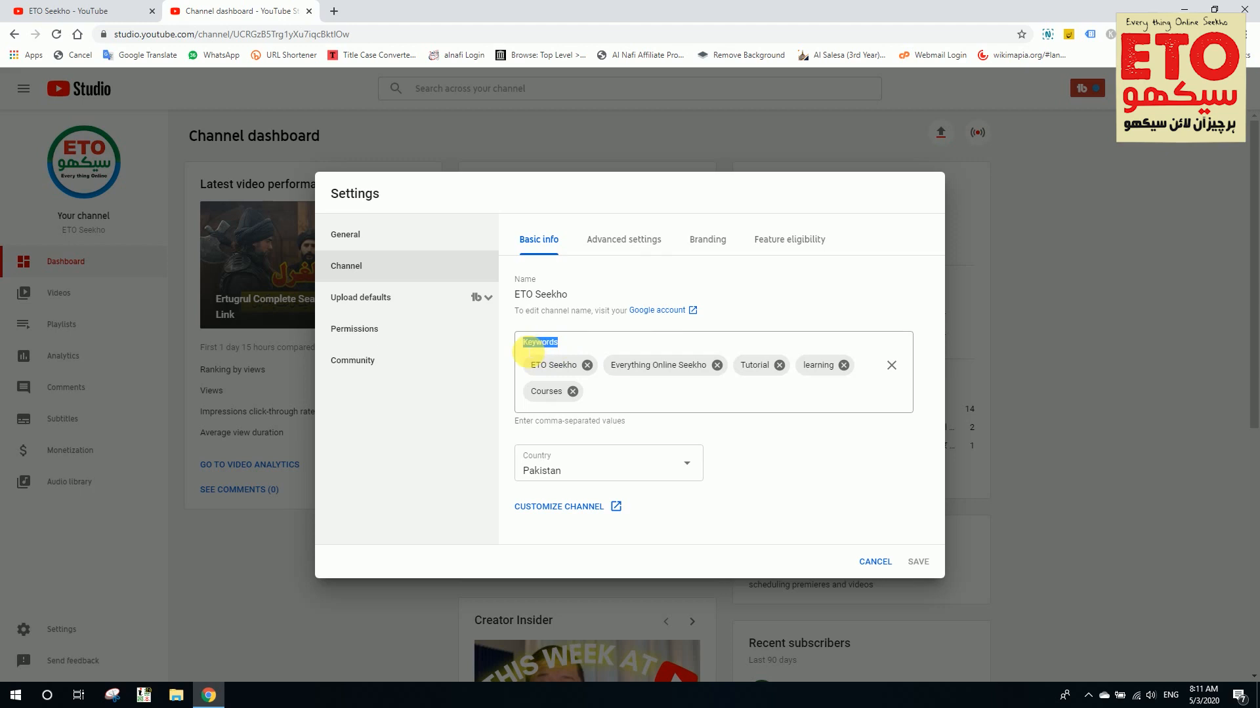
click(604, 400)
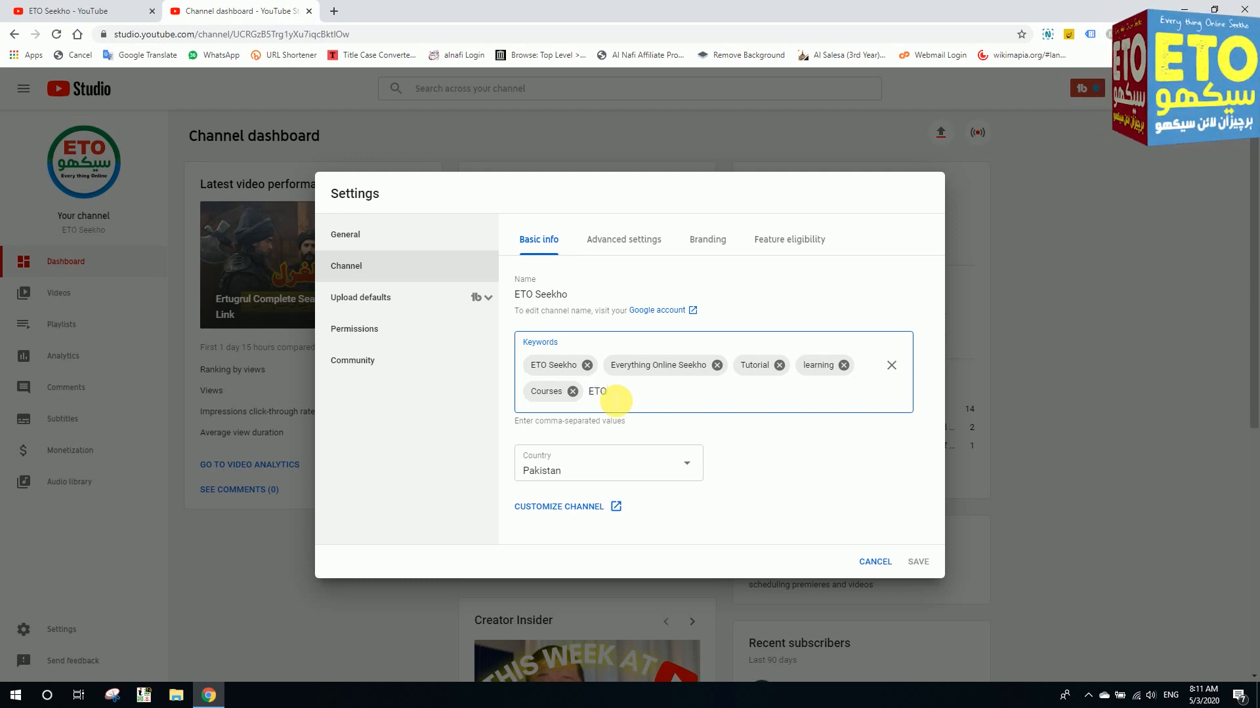
key(Return)
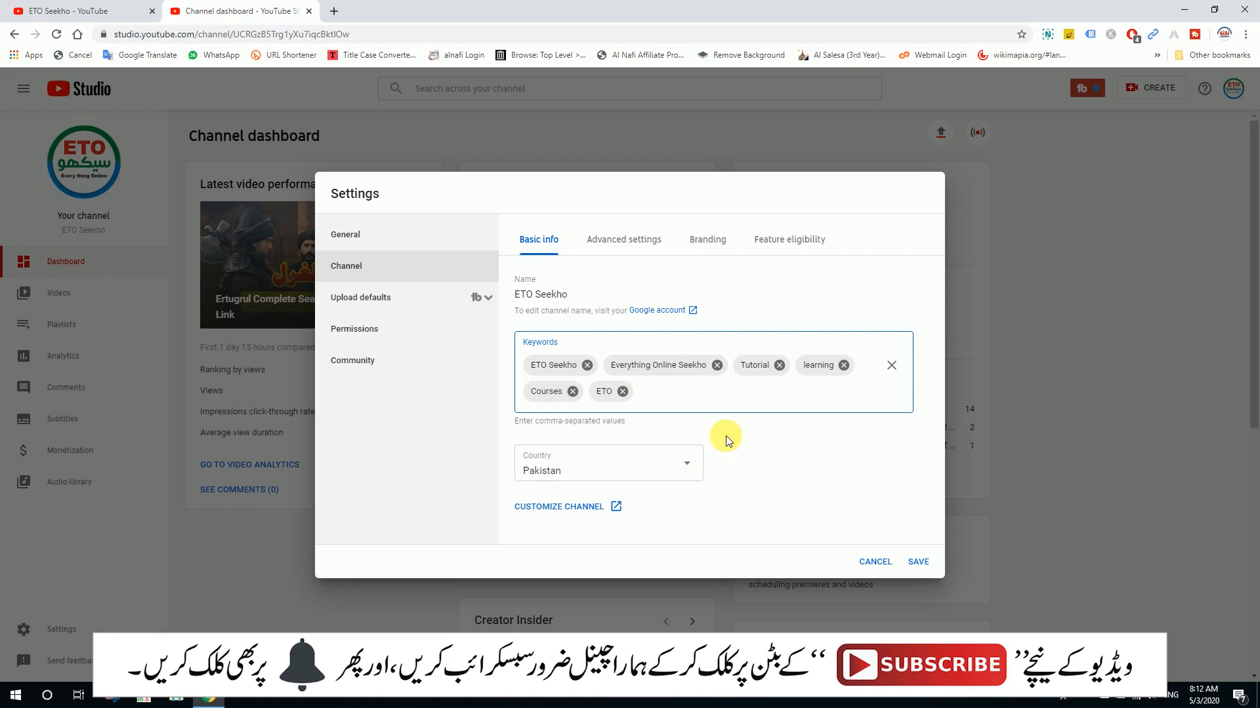
In the channel's advanced settings, try the made-for-kids audience option and return the choice to not made for kids.
click(630, 244)
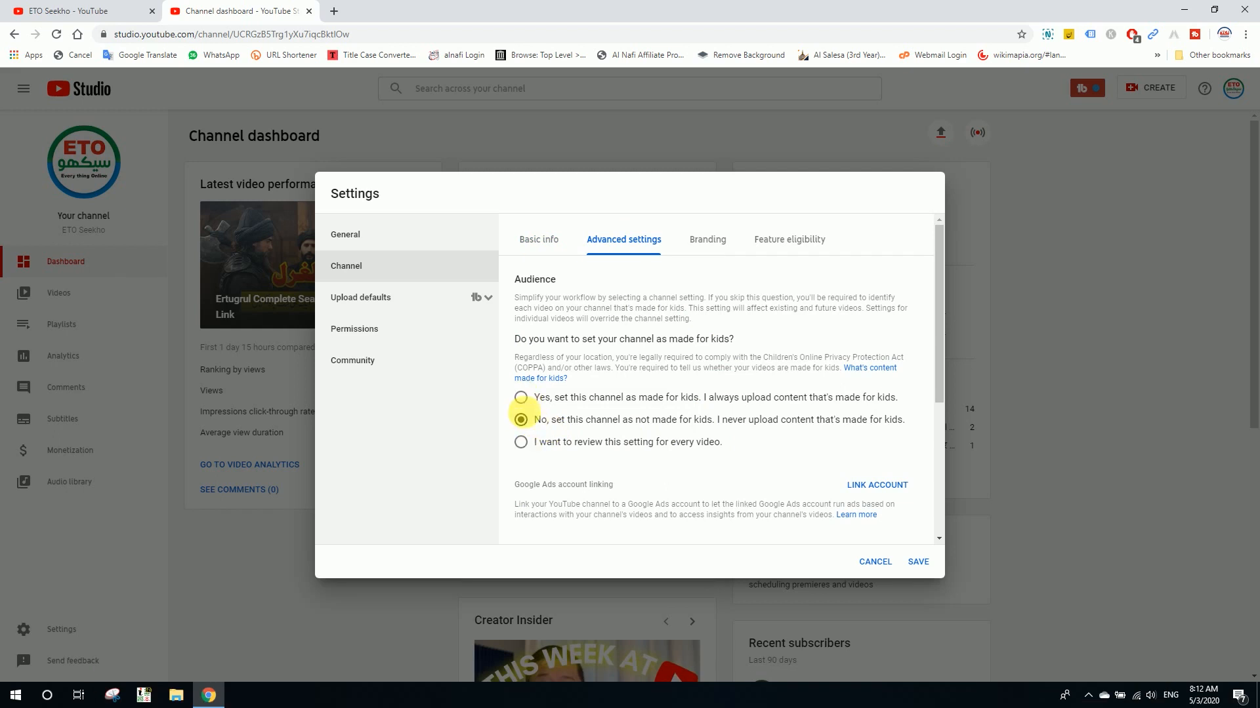
click(521, 399)
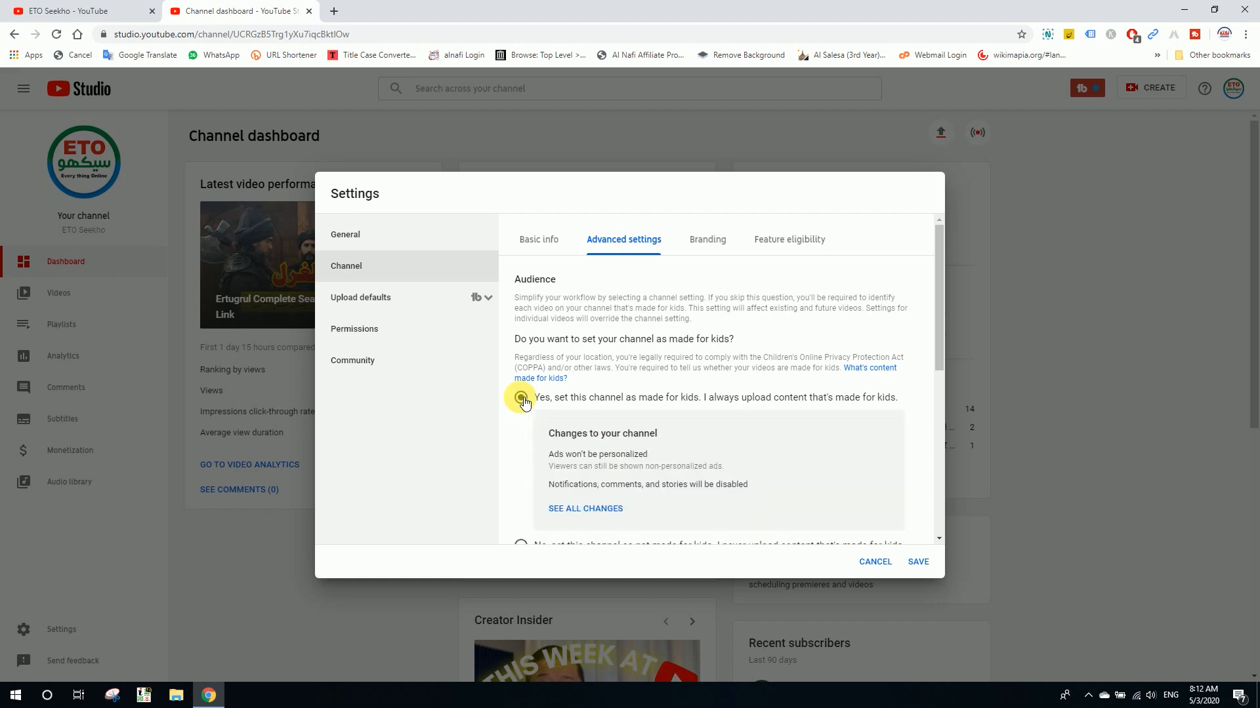
scroll(553, 448, down, 3)
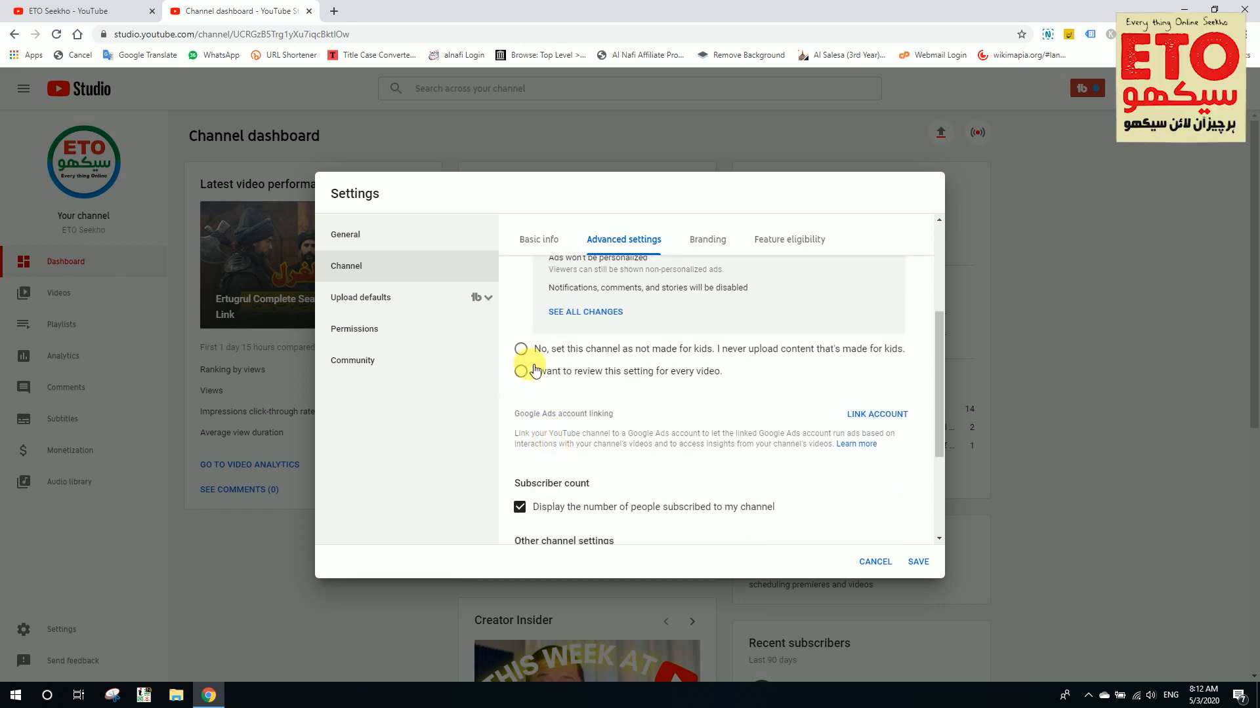
click(521, 349)
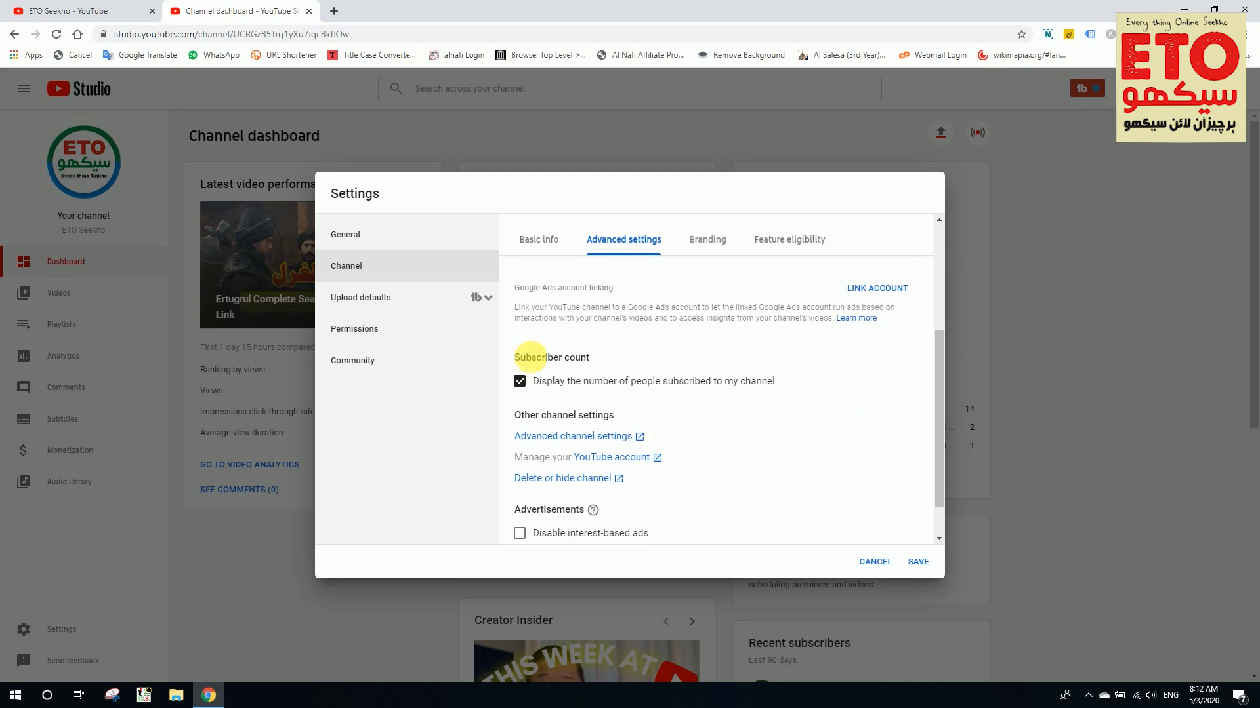
scroll(690, 484, up, 4)
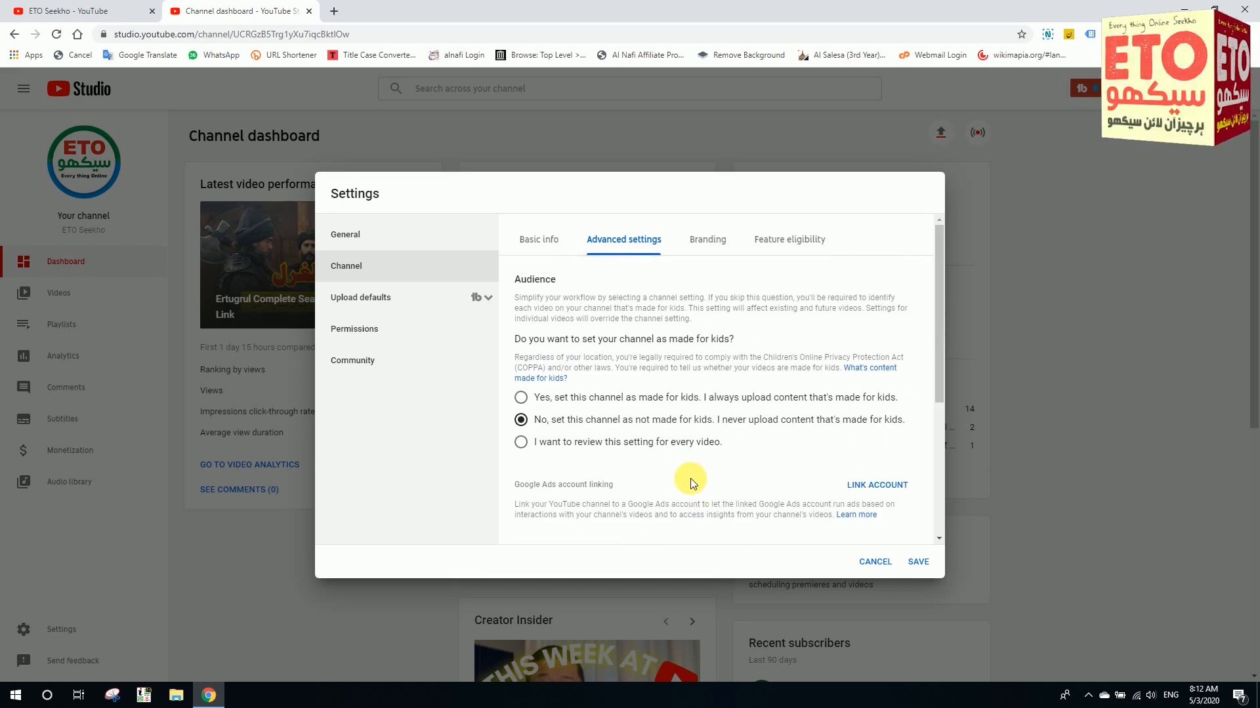
Review the channel's remaining advanced settings for subscriber count and advertisements, and check the video watermark under branding.
scroll(610, 442, down, 3)
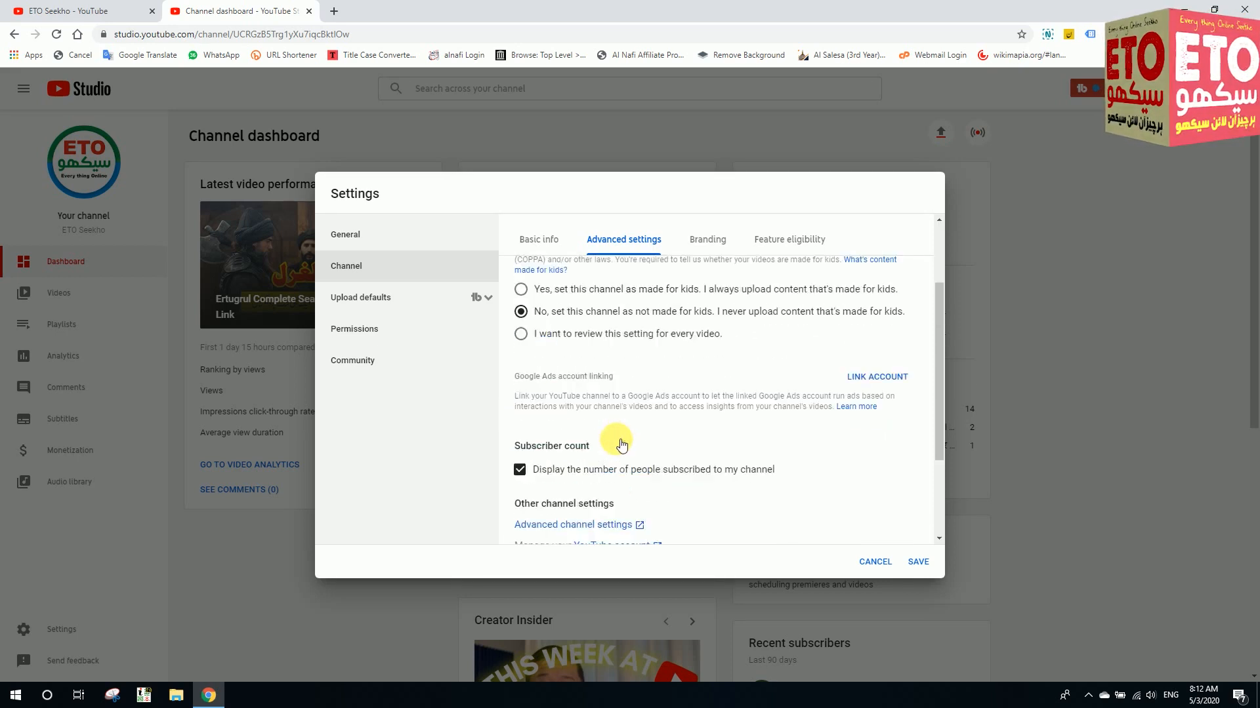
scroll(622, 444, down, 1)
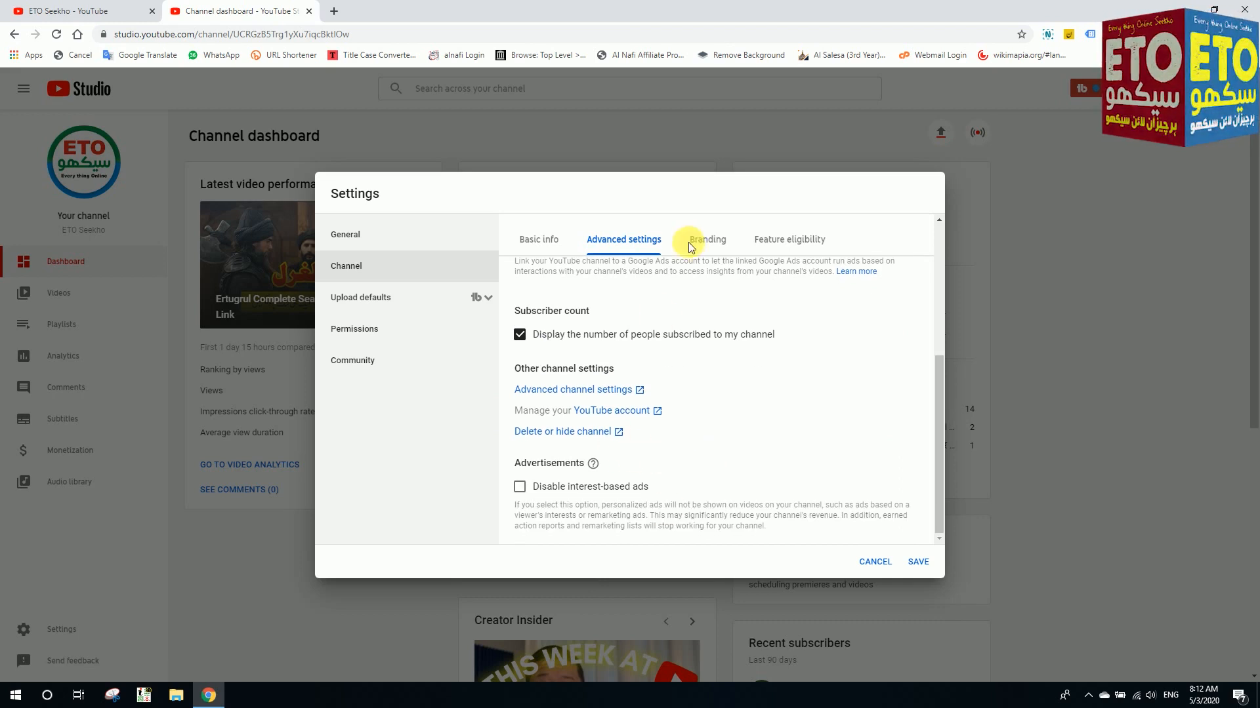
click(717, 248)
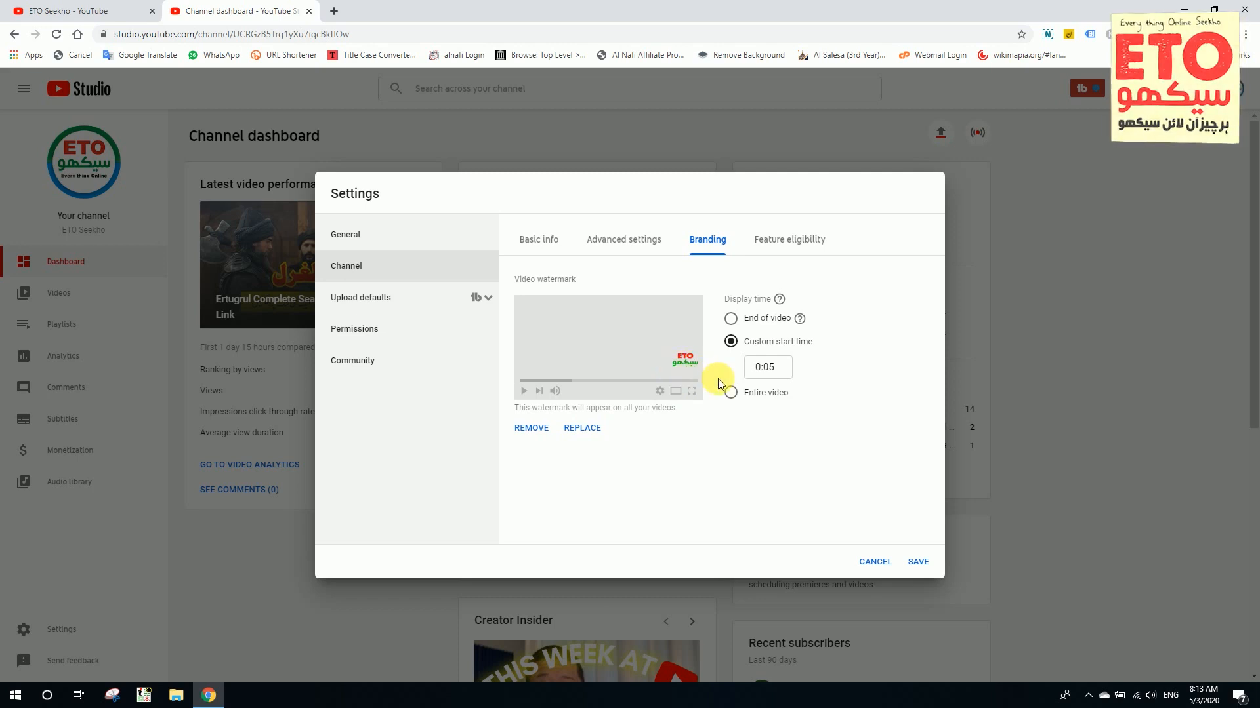
Examine the channel's feature eligibility, expanding the features that require phone verification to check their status and requirements.
click(791, 248)
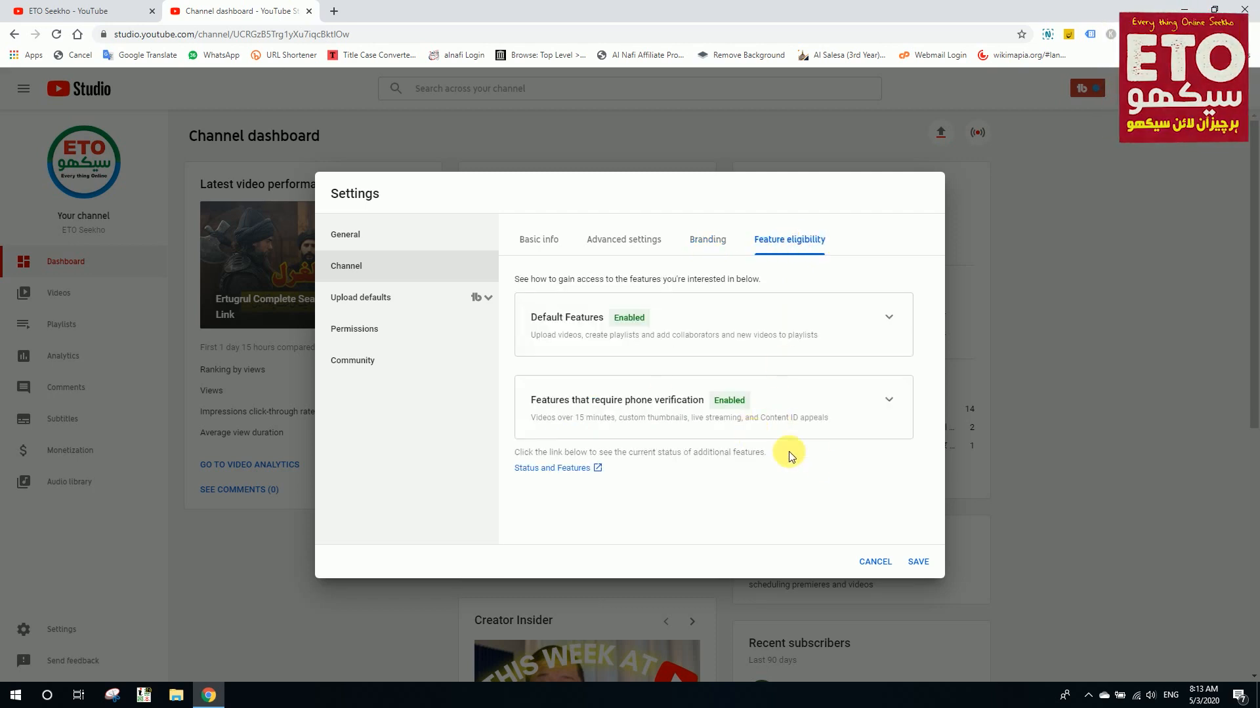
click(891, 417)
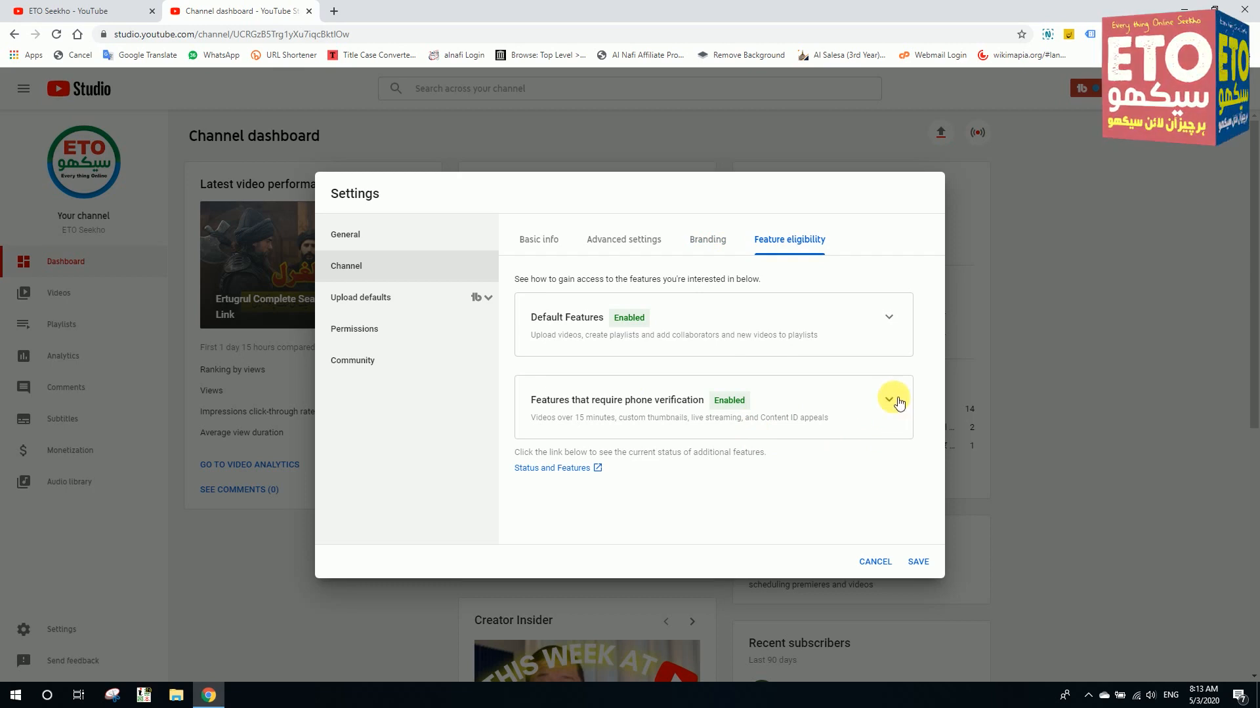
scroll(913, 453, down, 1)
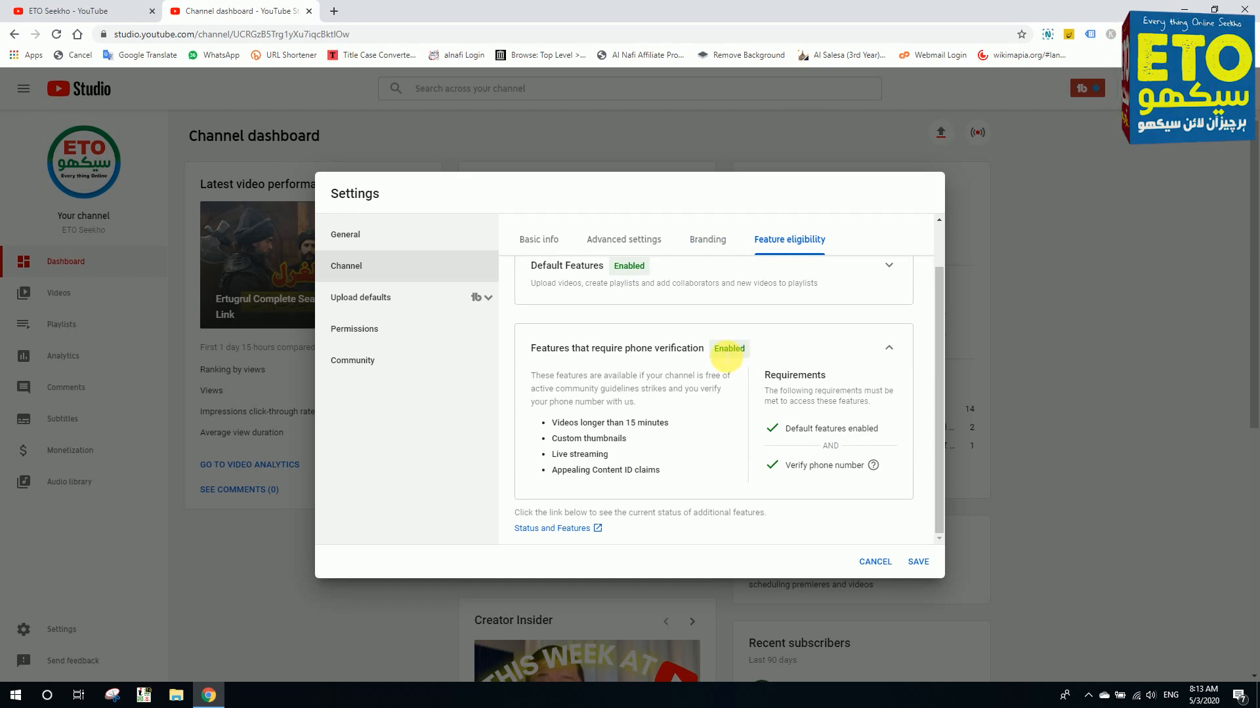
double_click(725, 349)
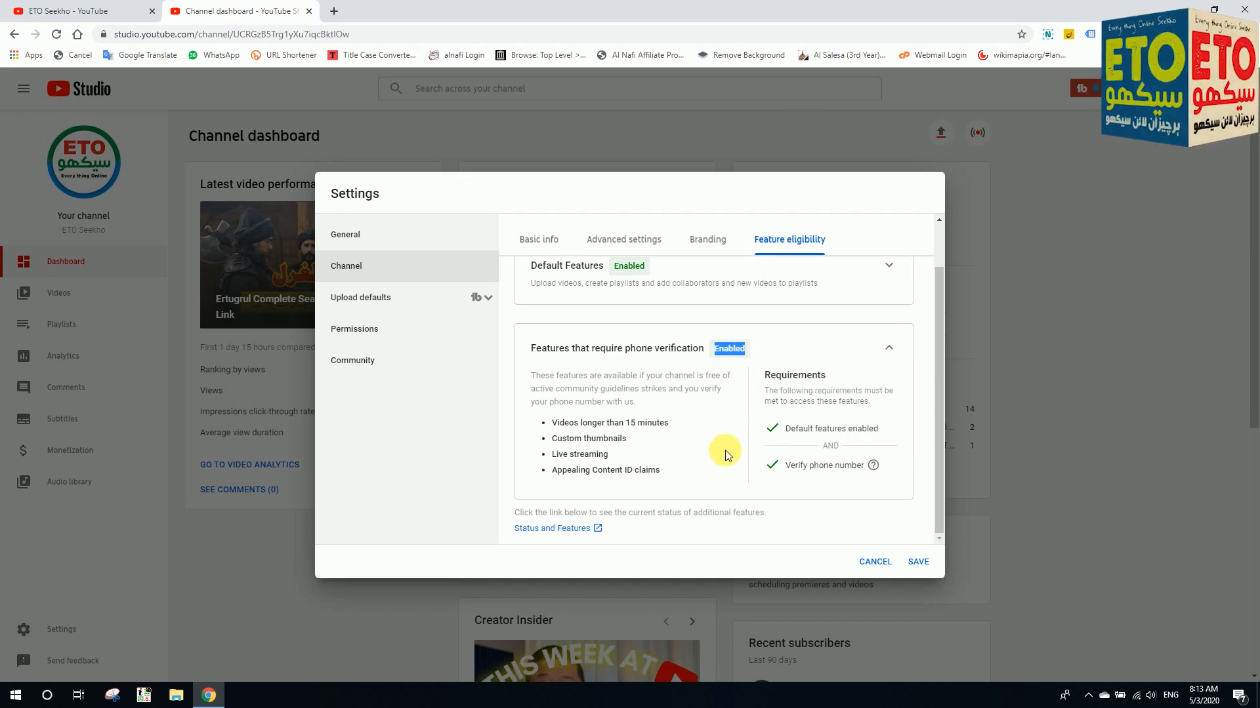
click(683, 472)
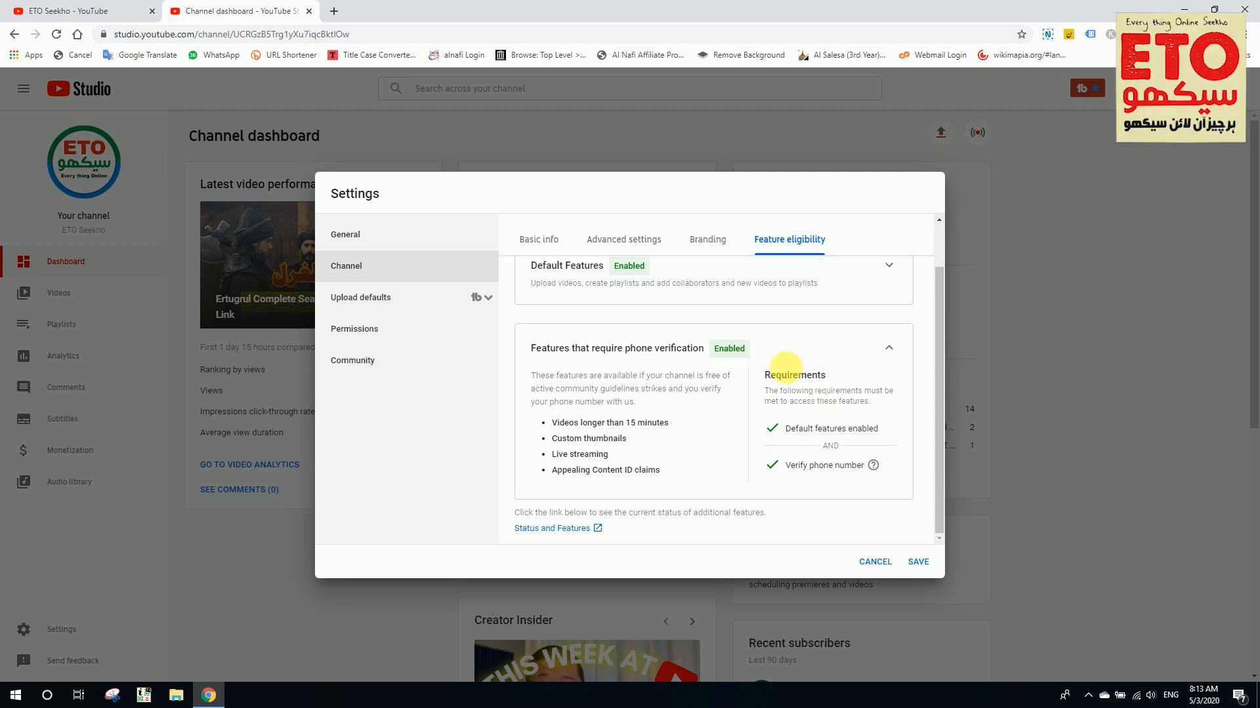
drag(713, 350, 751, 356)
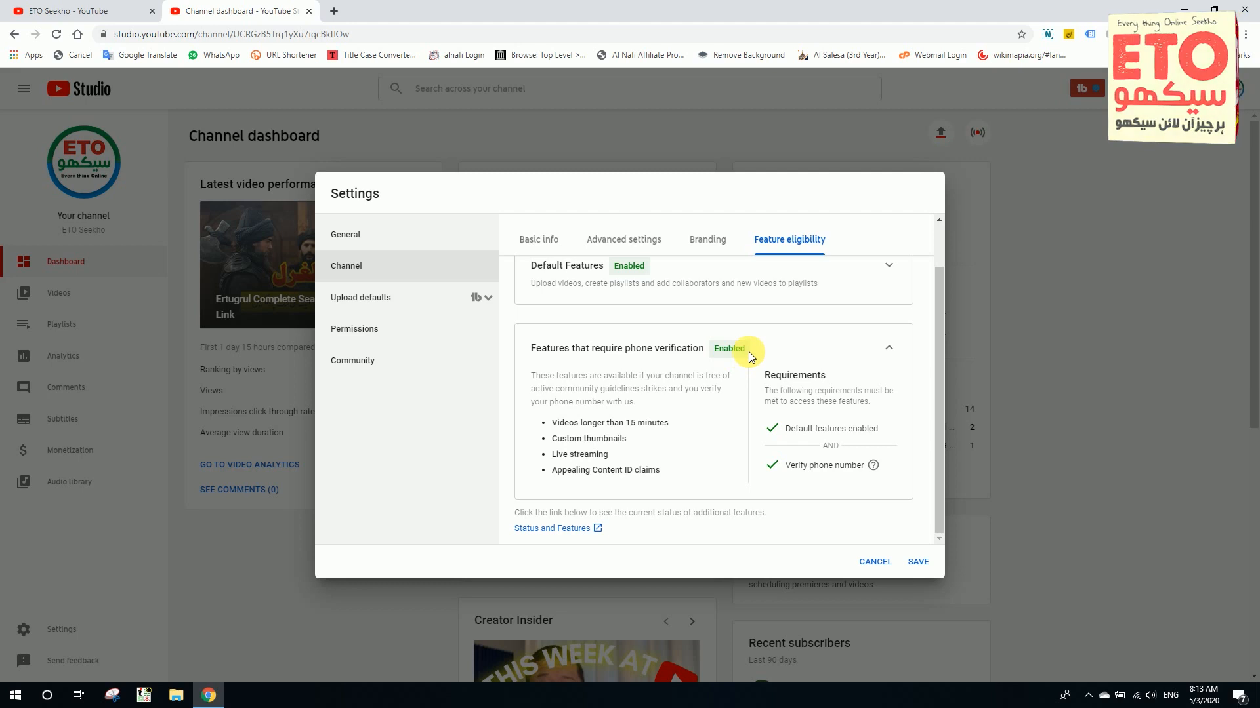
double_click(747, 348)
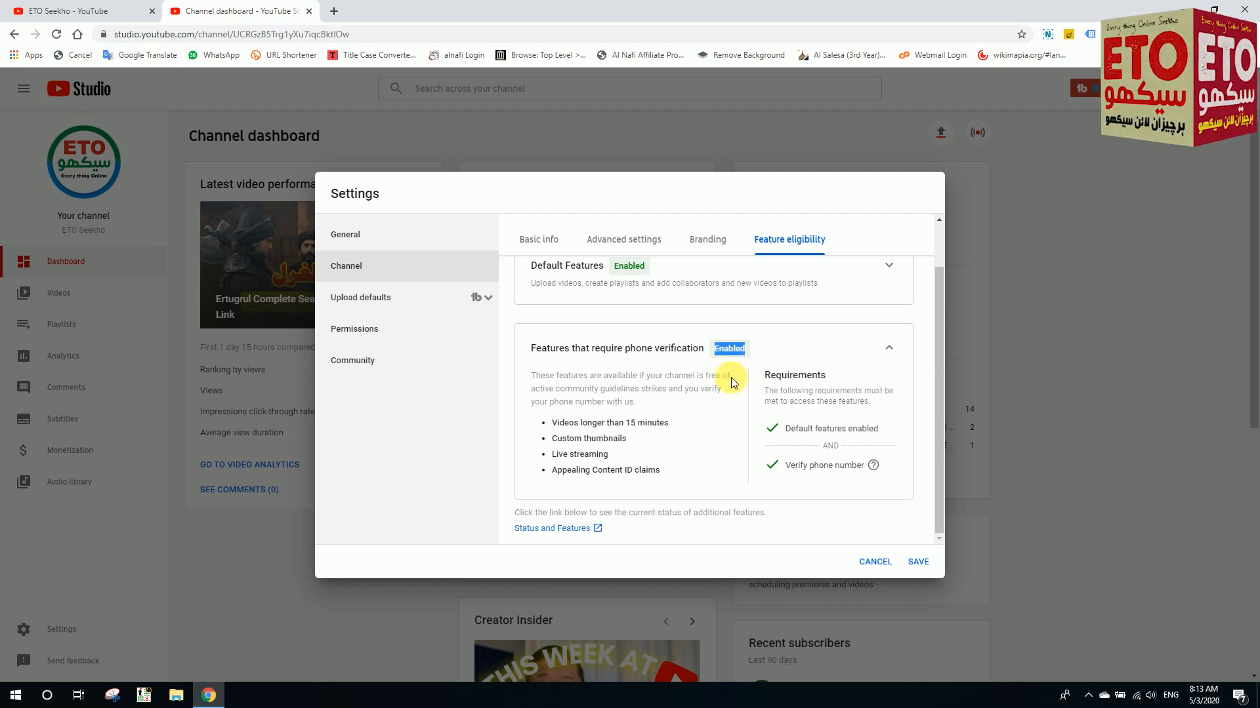
click(727, 364)
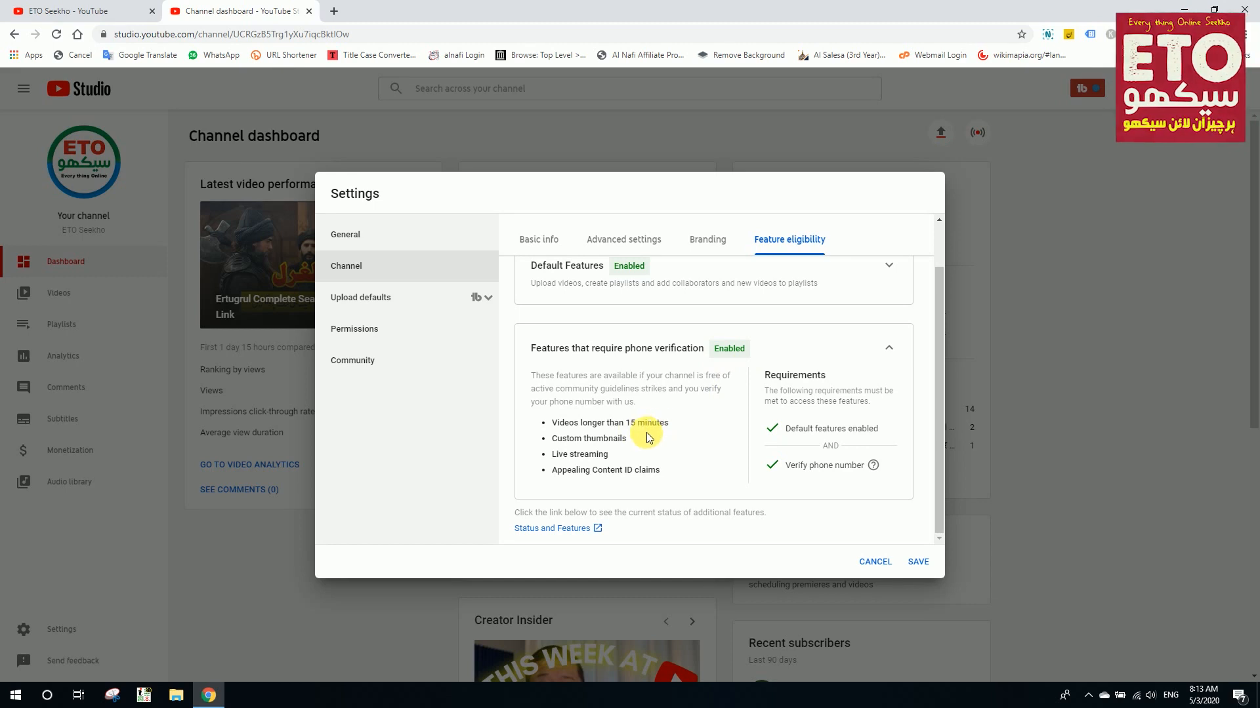
Look at the open channel page, return to YouTube Studio, and point out custom thumbnails and the phone-verification features' status.
click(84, 10)
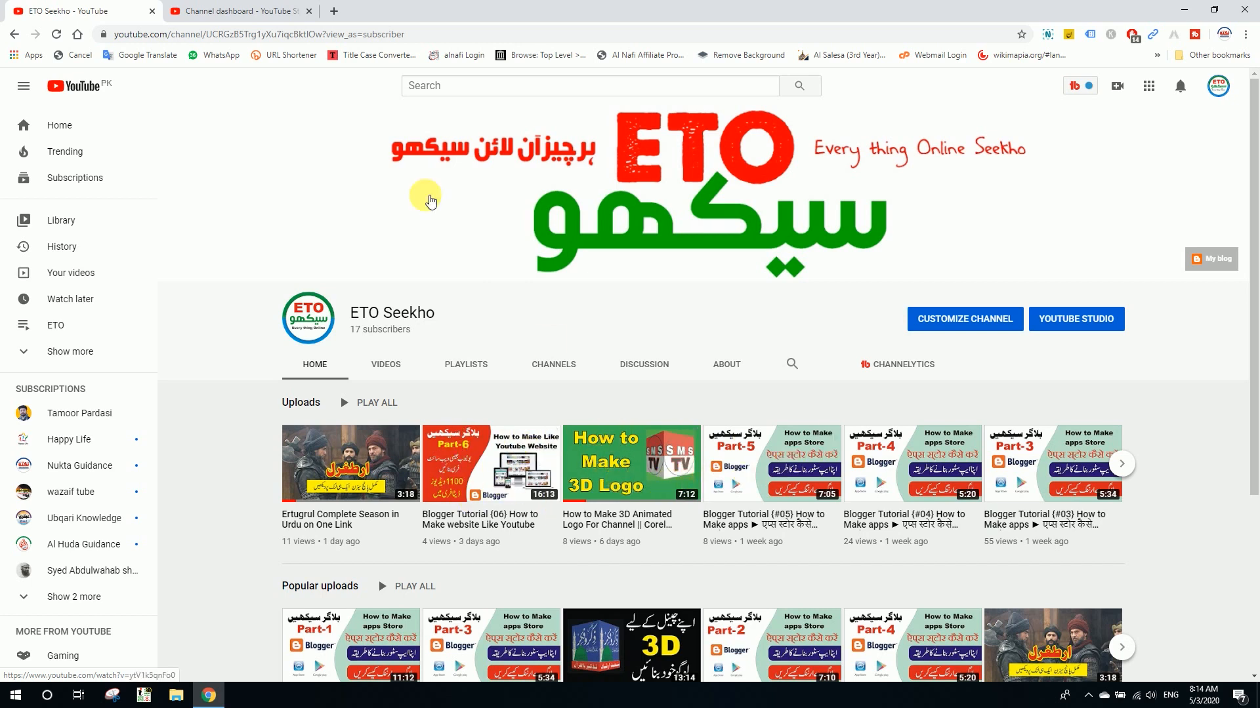
click(223, 5)
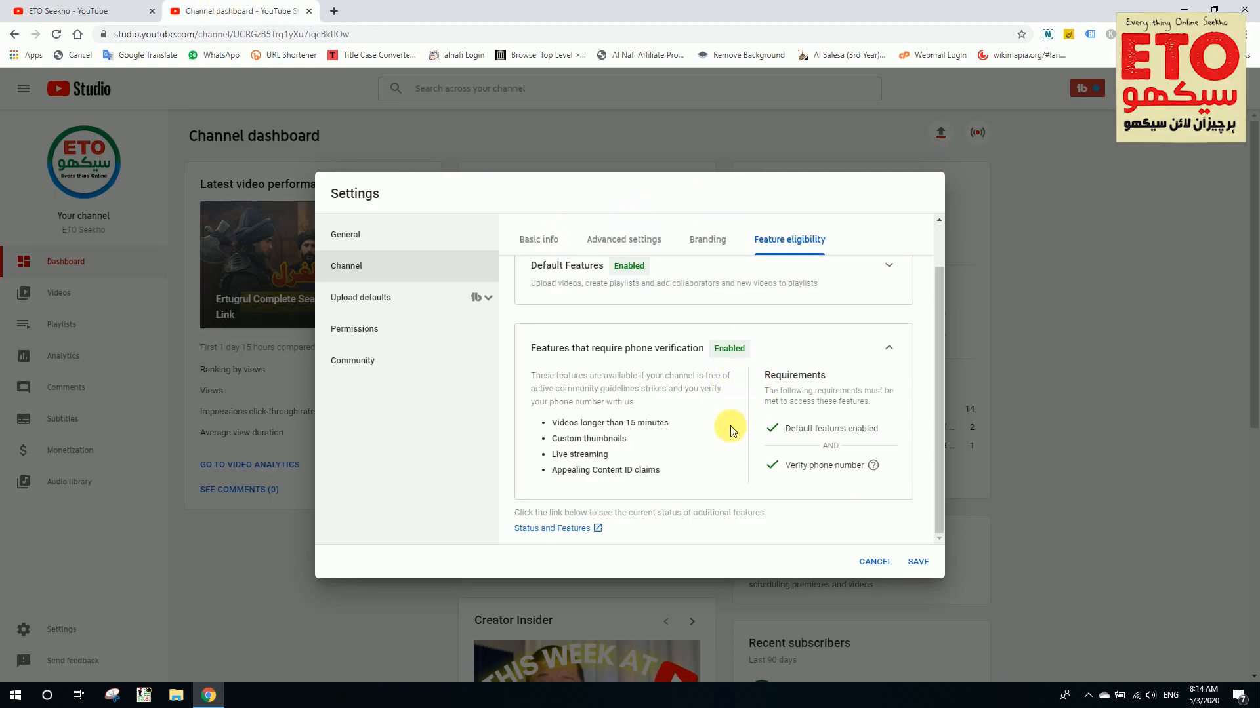
drag(633, 438, 548, 438)
click(610, 440)
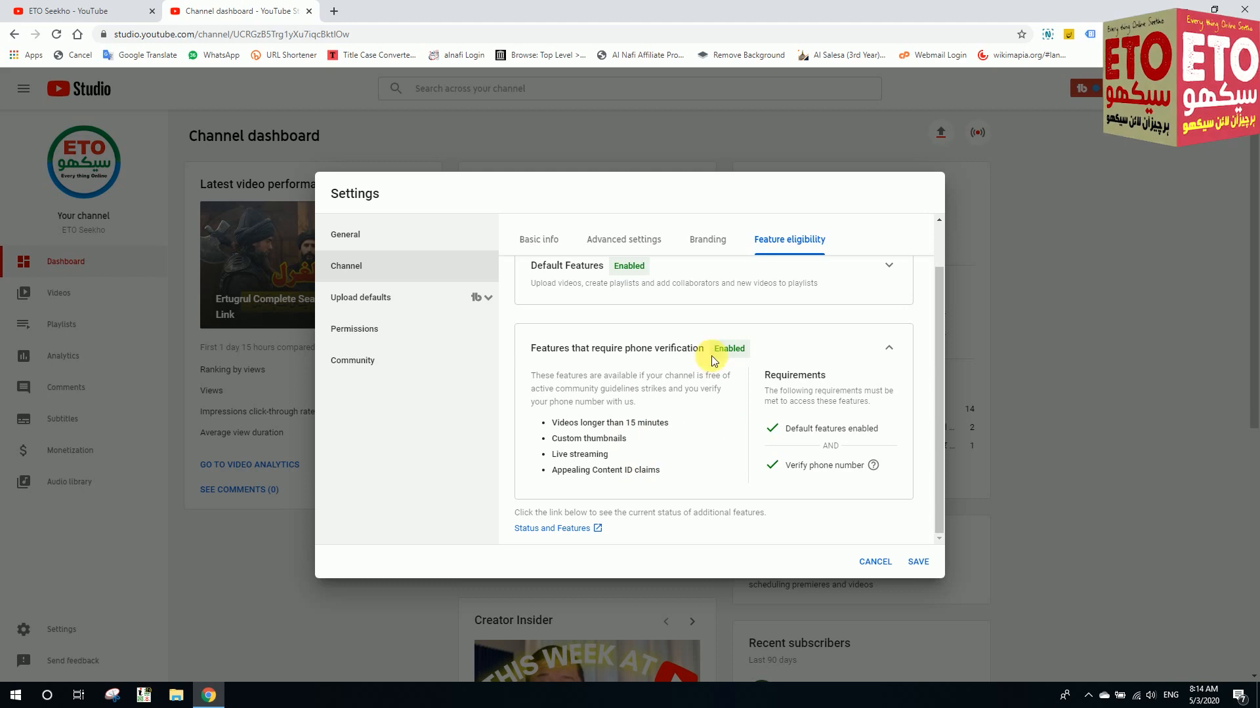
drag(709, 349, 746, 349)
click(683, 457)
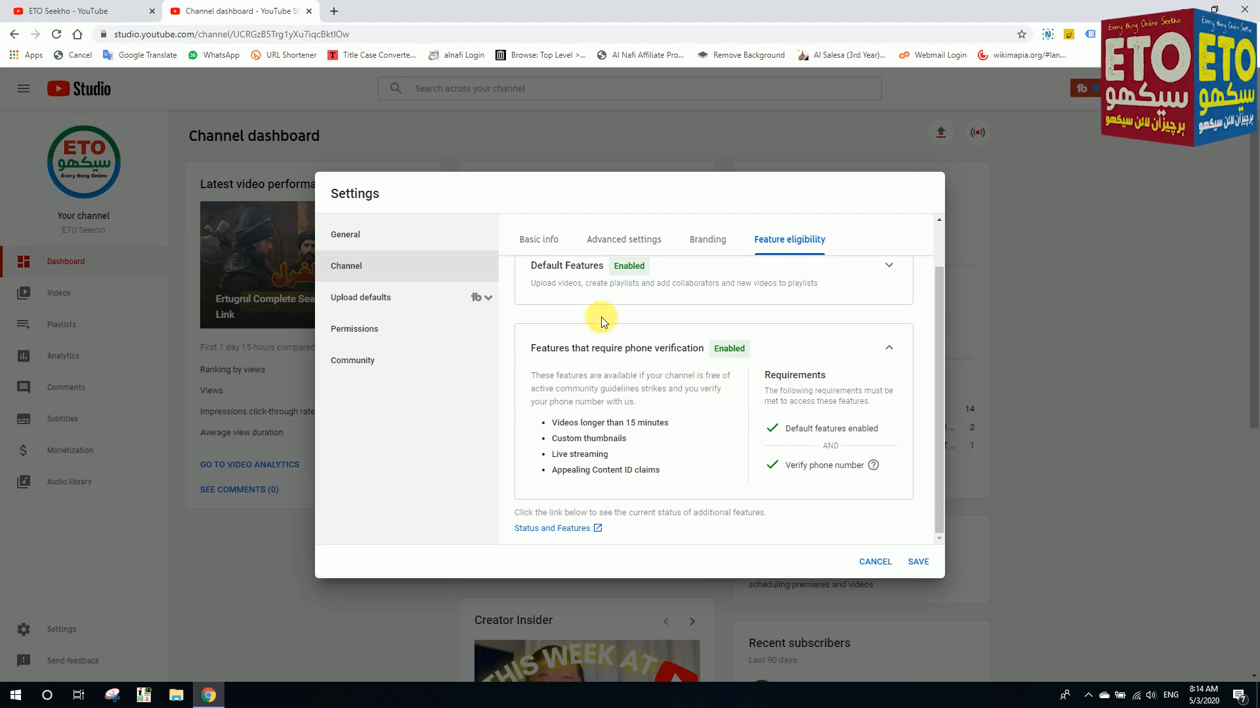
Open the channel customization page from the channel's basic info and look through its existing sections.
click(547, 242)
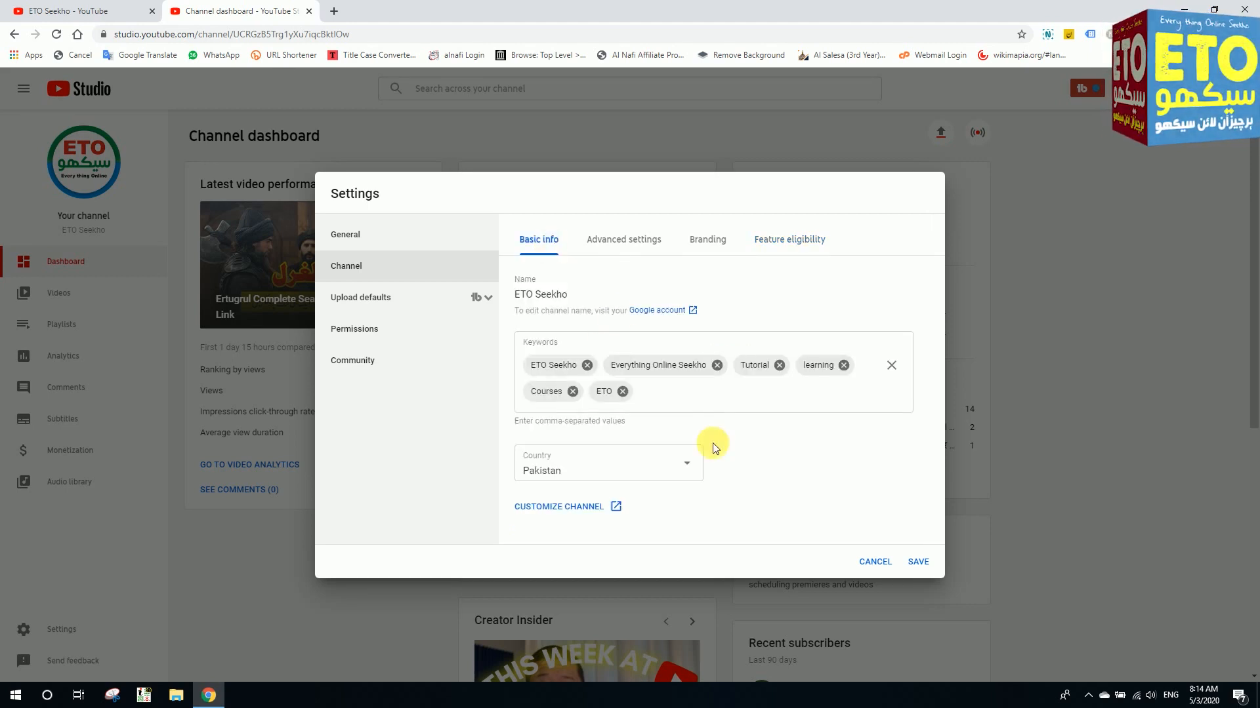
click(584, 509)
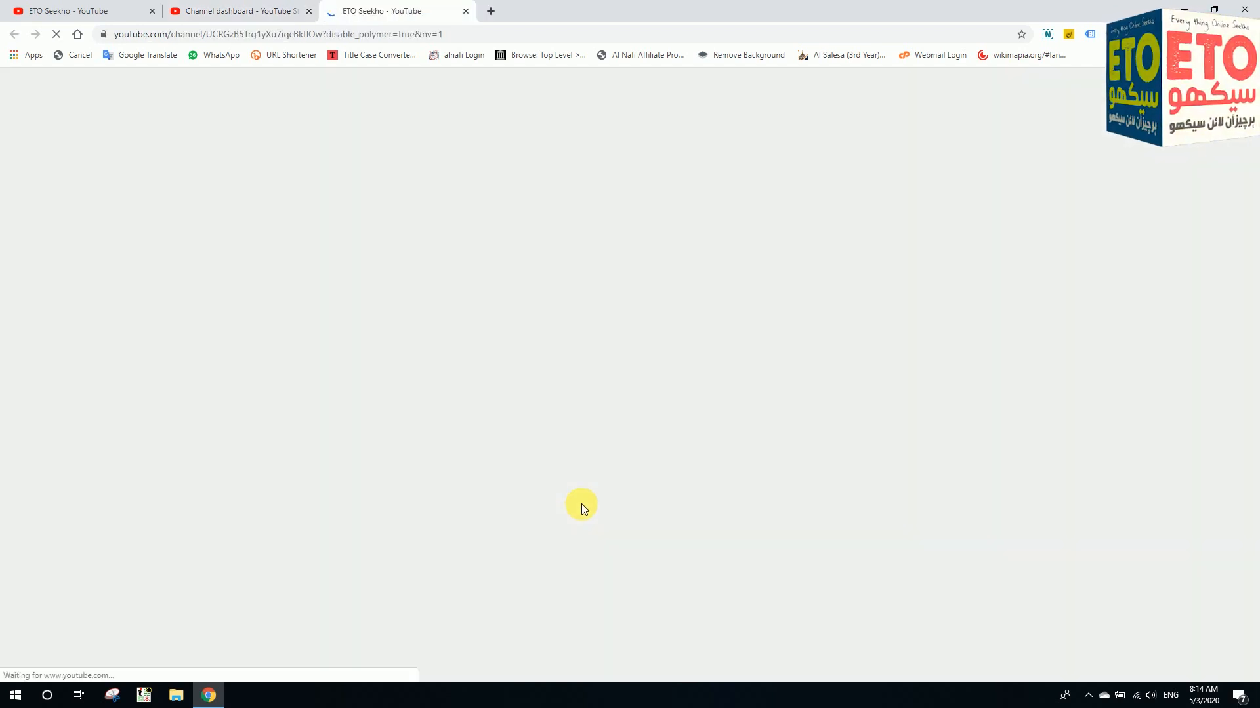
scroll(731, 482, down, 4)
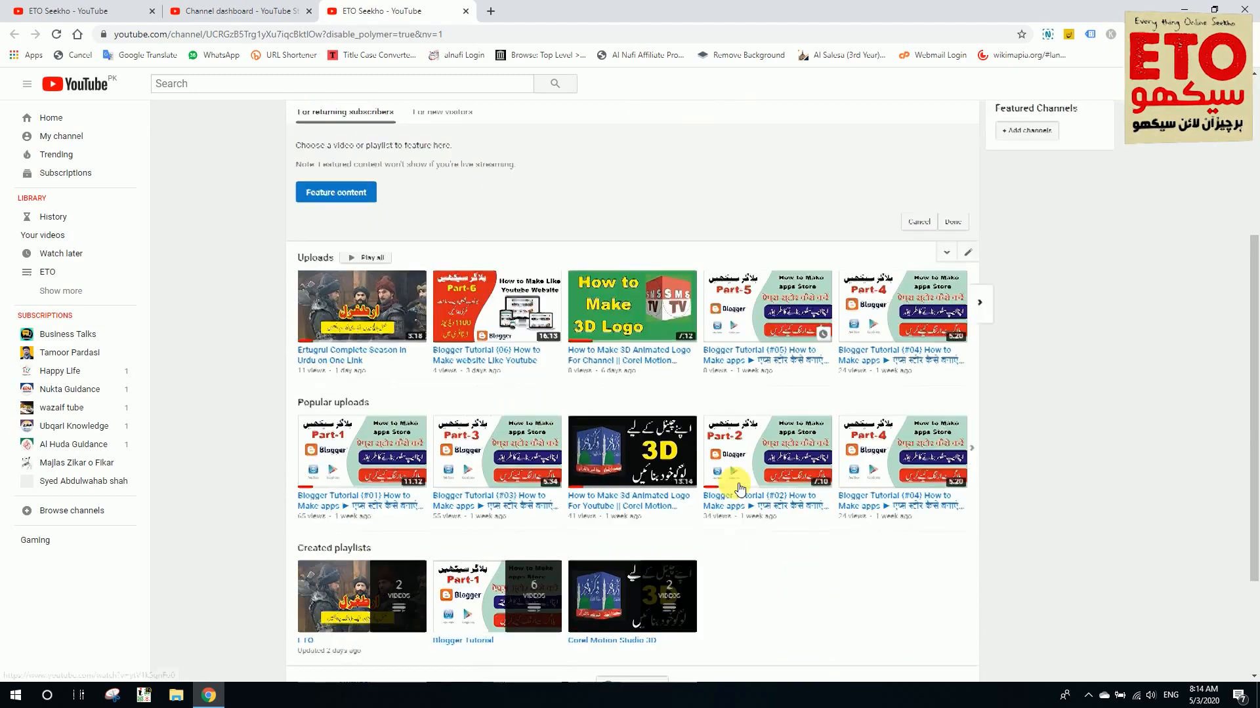
scroll(755, 534, up, 3)
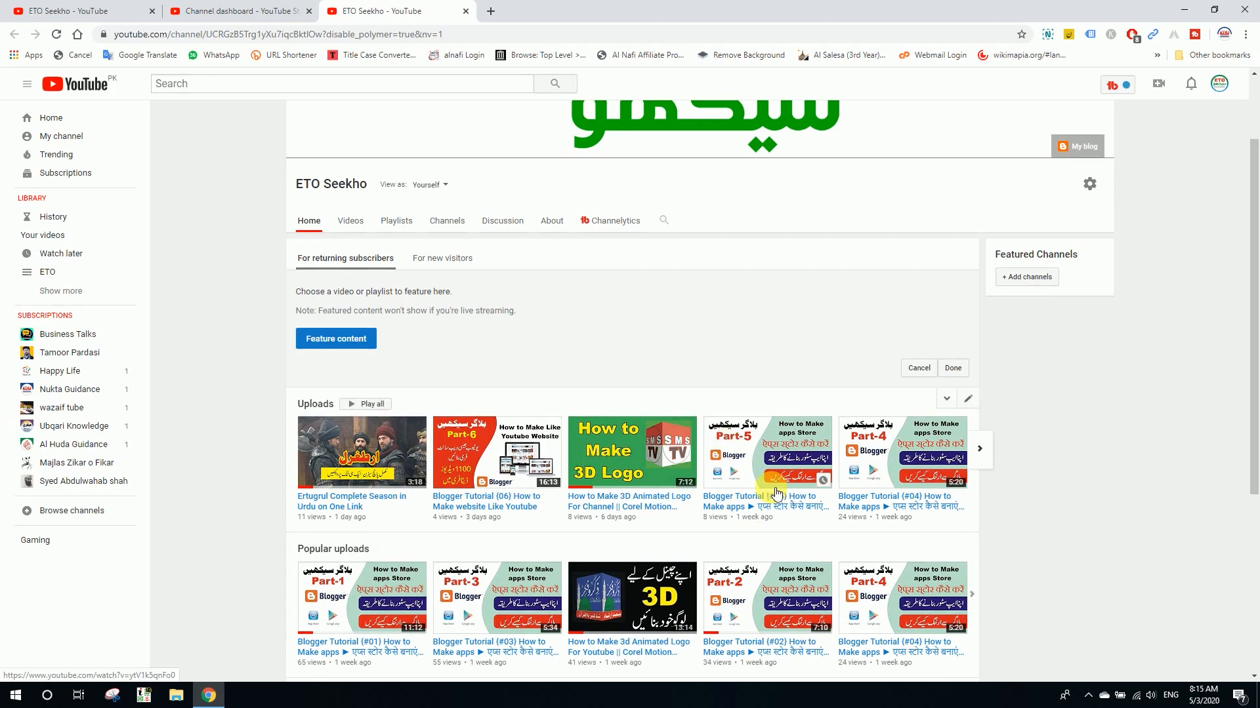
scroll(773, 491, down, 1)
scroll(995, 501, down, 3)
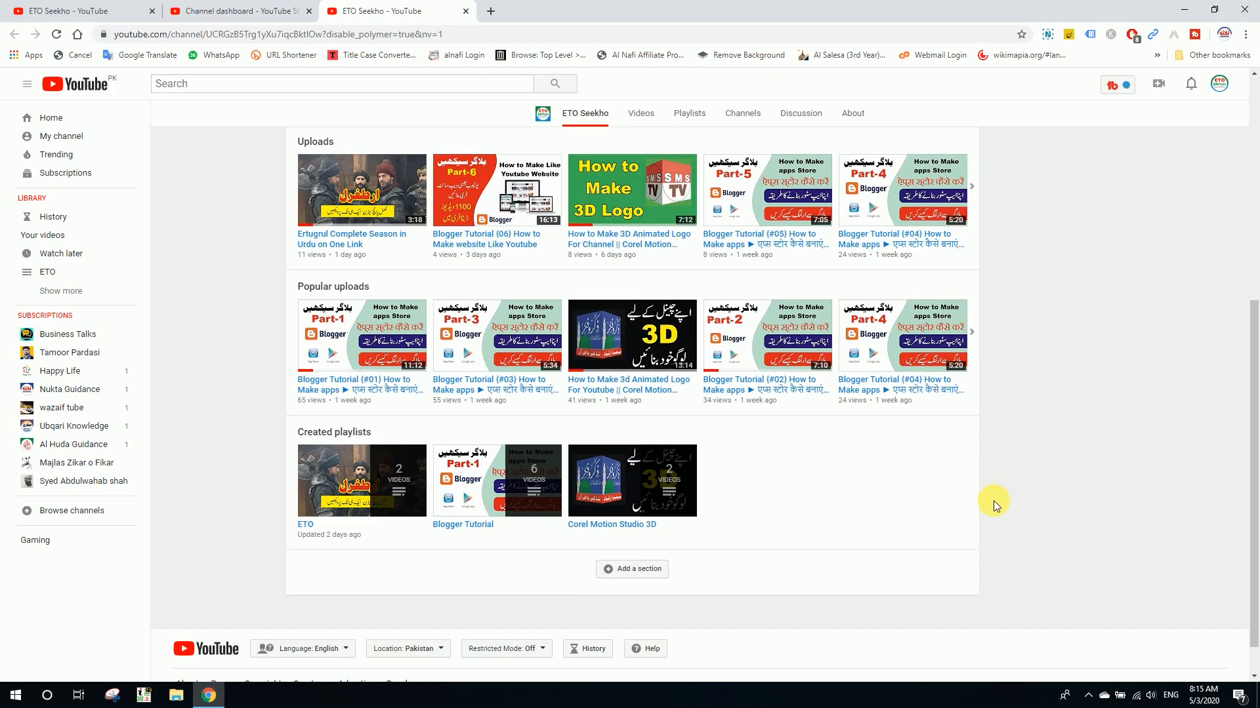
Review the content choices offered for a new channel section, cancelling without adding one.
click(647, 570)
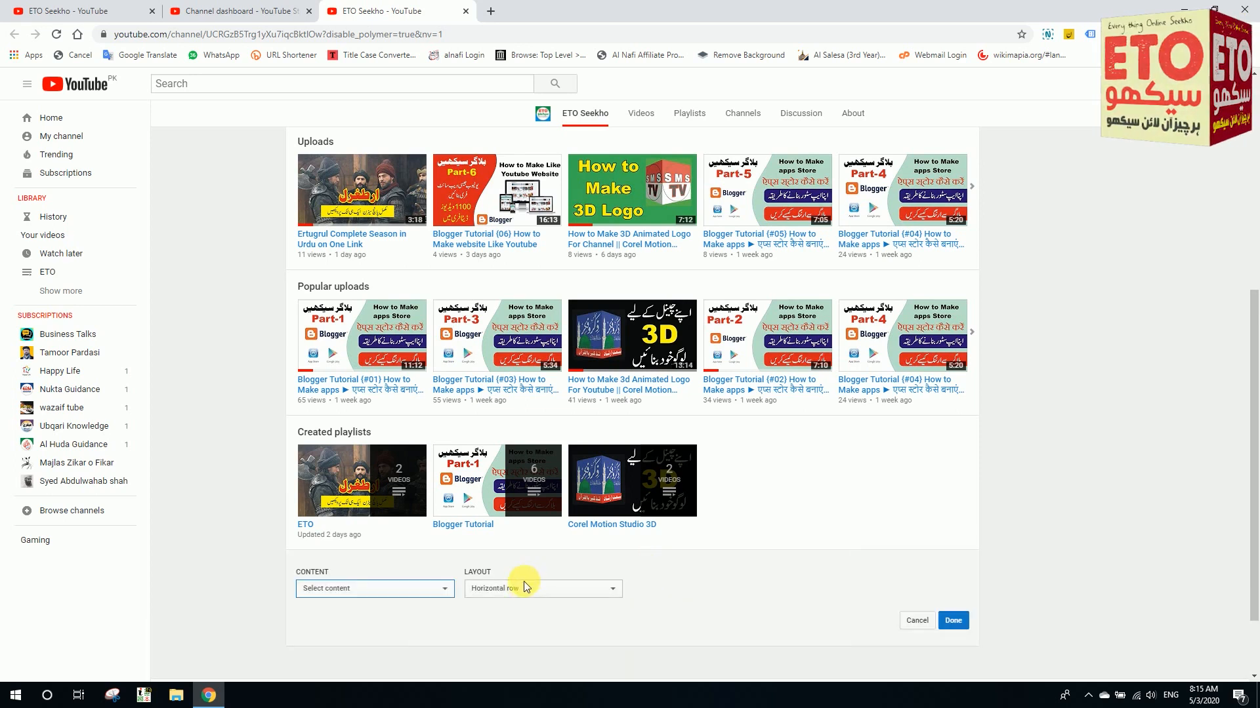
click(415, 593)
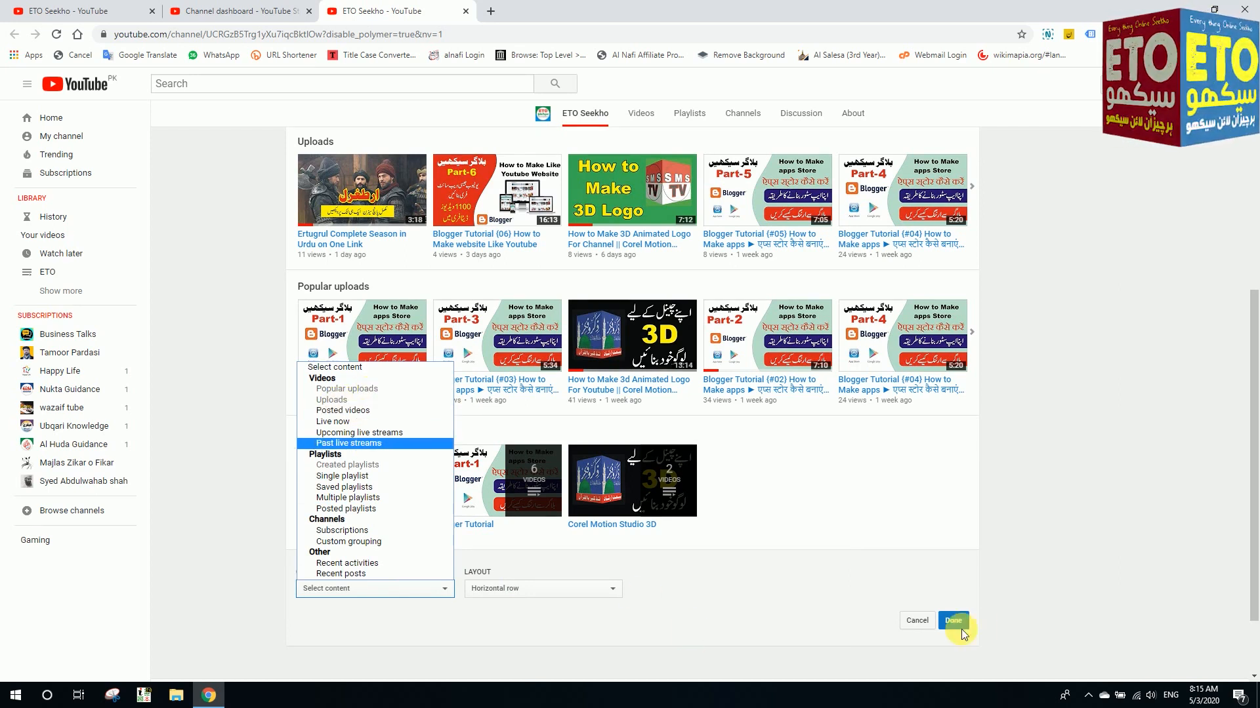
click(880, 624)
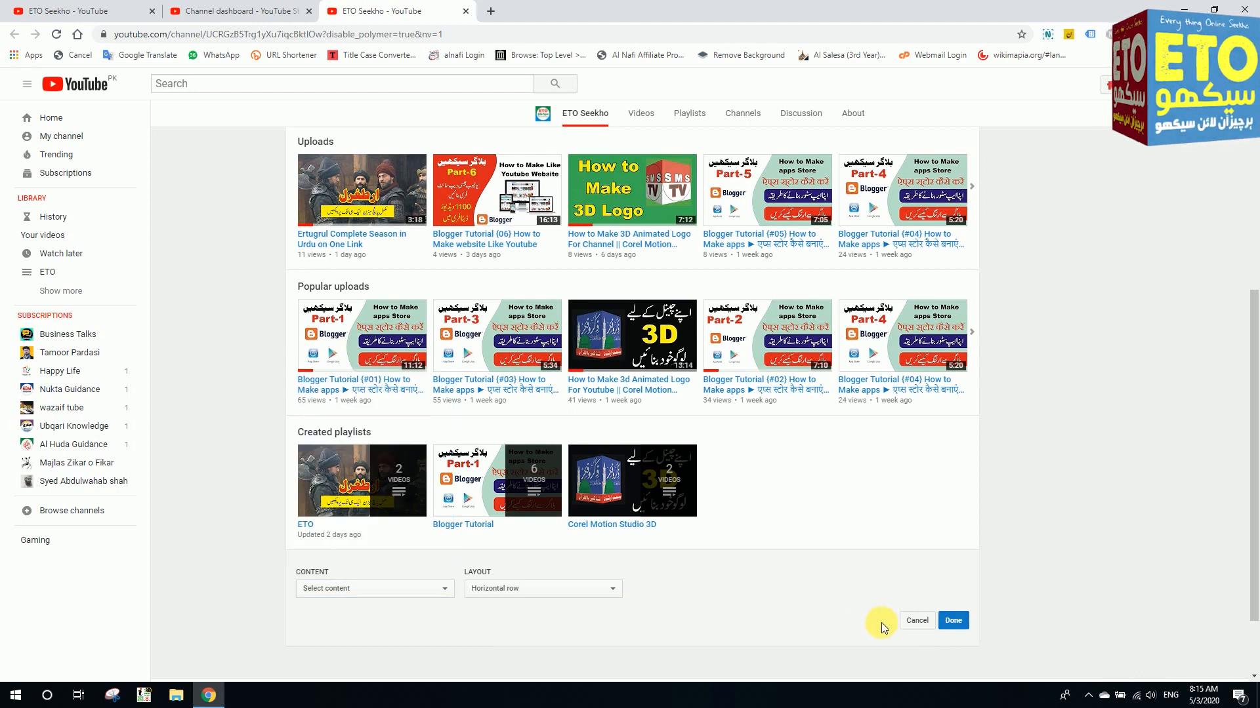
click(916, 623)
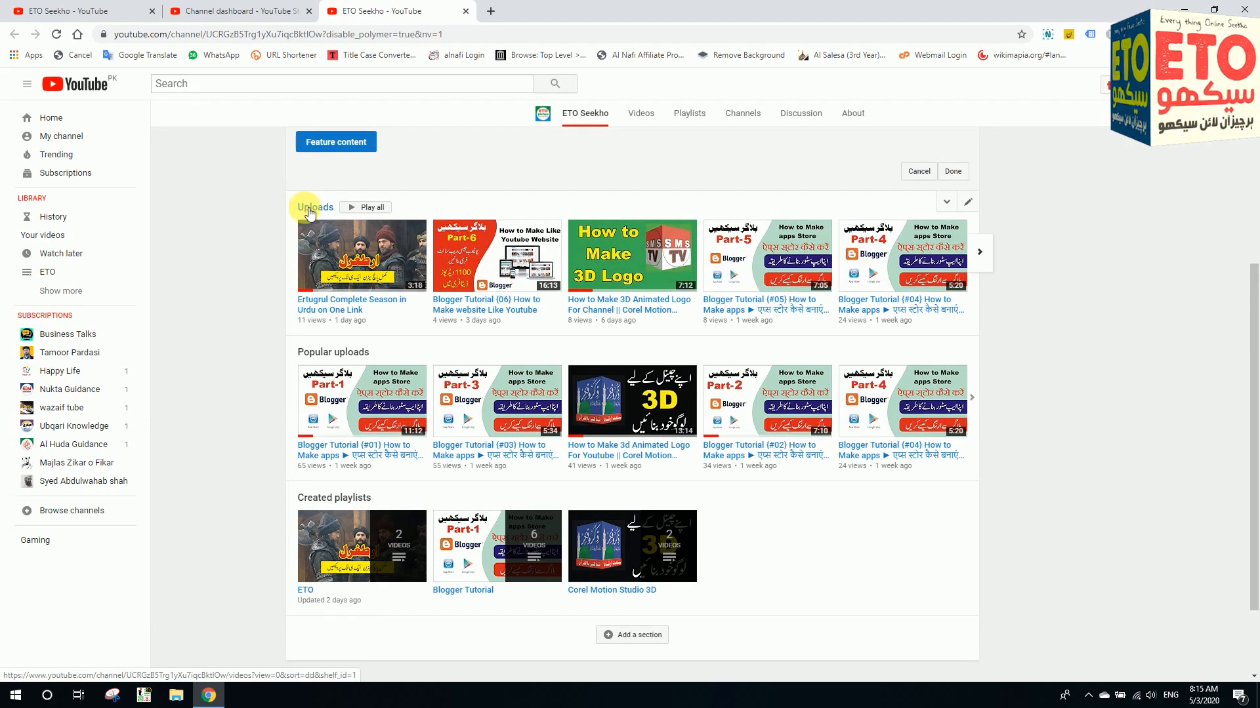
scroll(799, 539, down, 2)
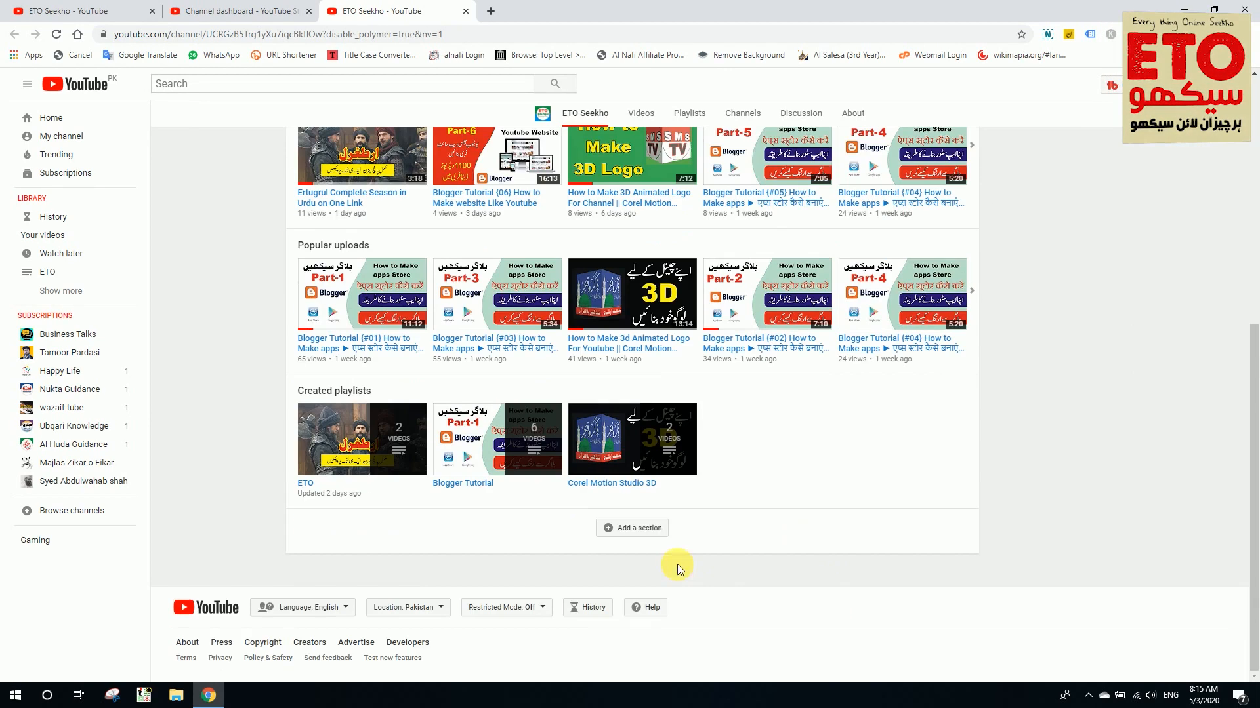
click(652, 526)
click(393, 548)
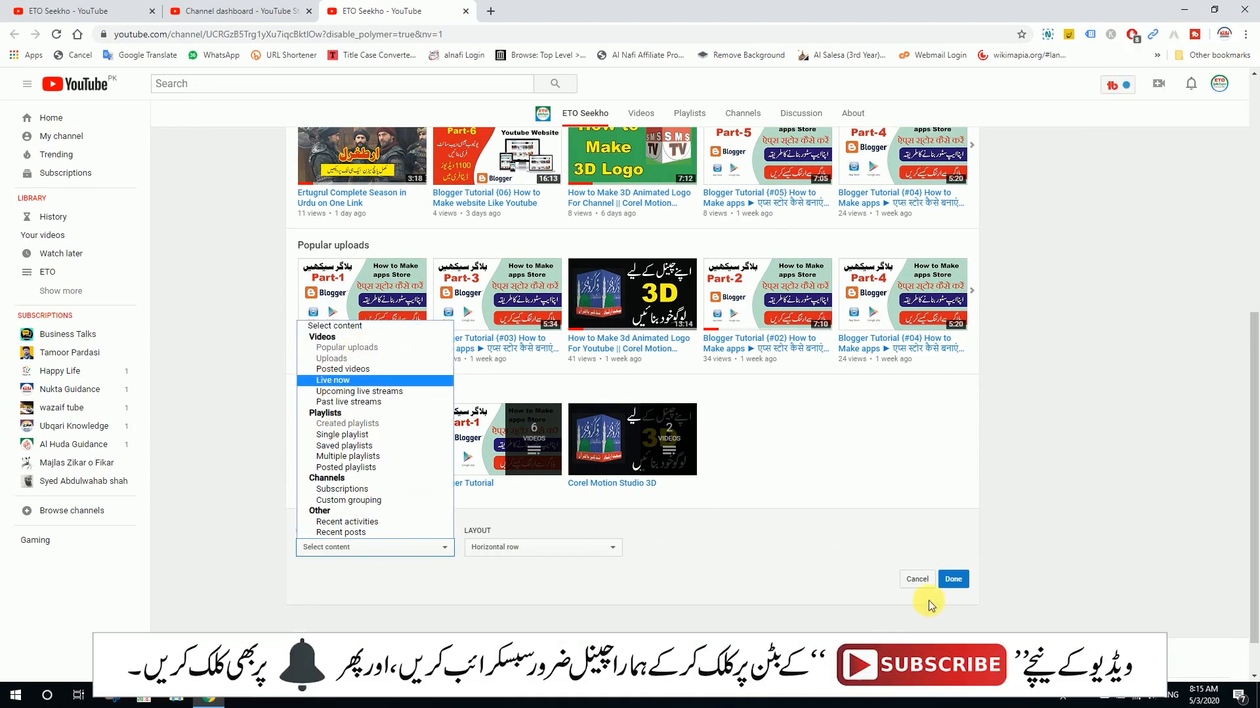
click(919, 580)
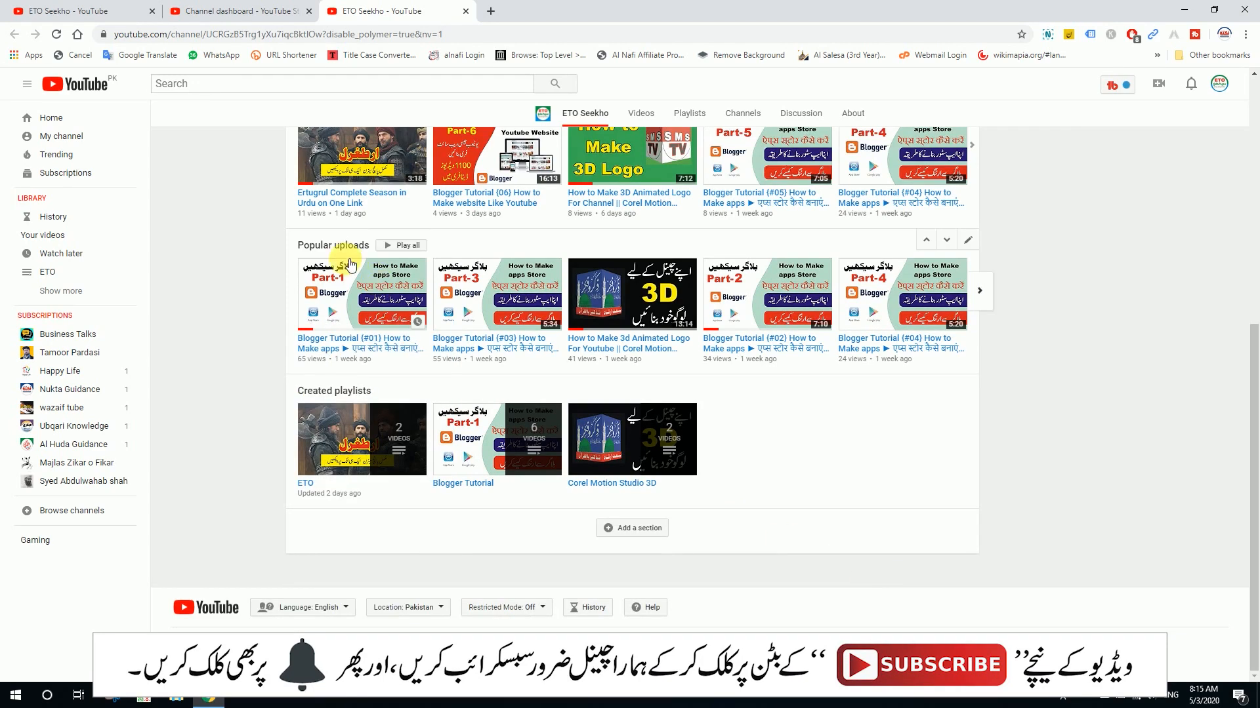
Point out the Popular uploads section and check its entry among the new-section content choices, cancelling without adding a section.
drag(295, 244, 371, 245)
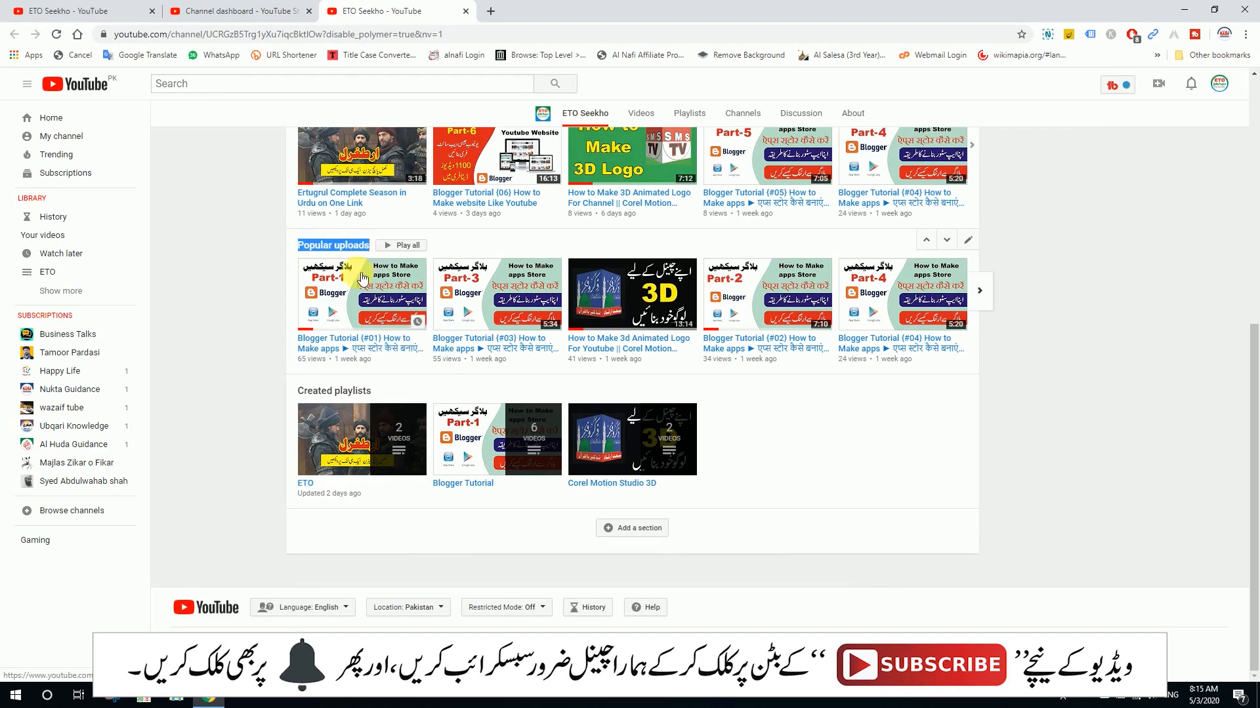
click(636, 528)
click(413, 549)
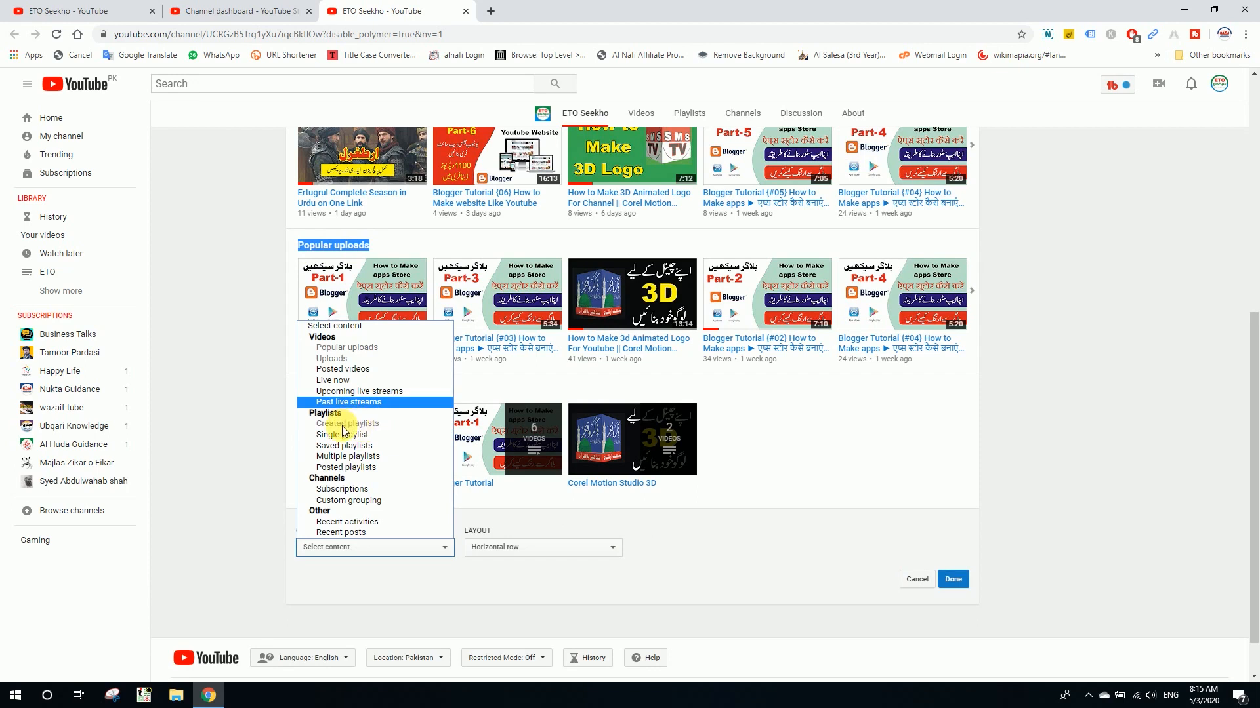
click(539, 584)
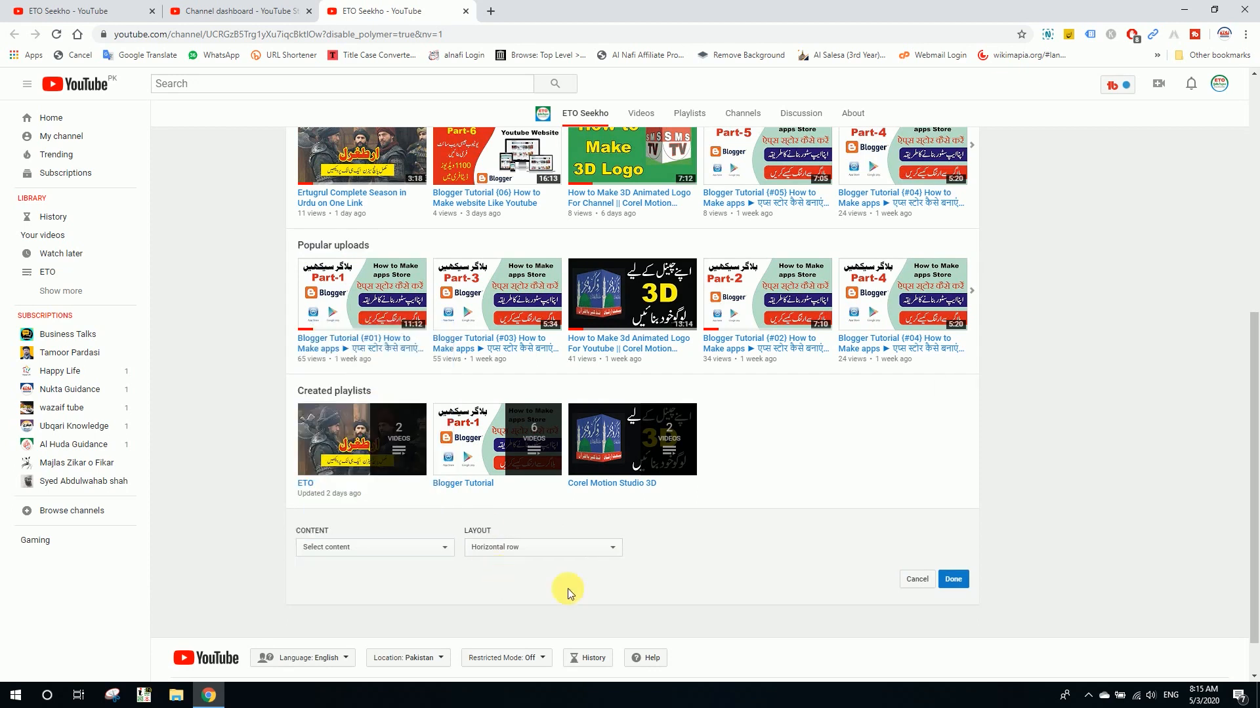
click(913, 582)
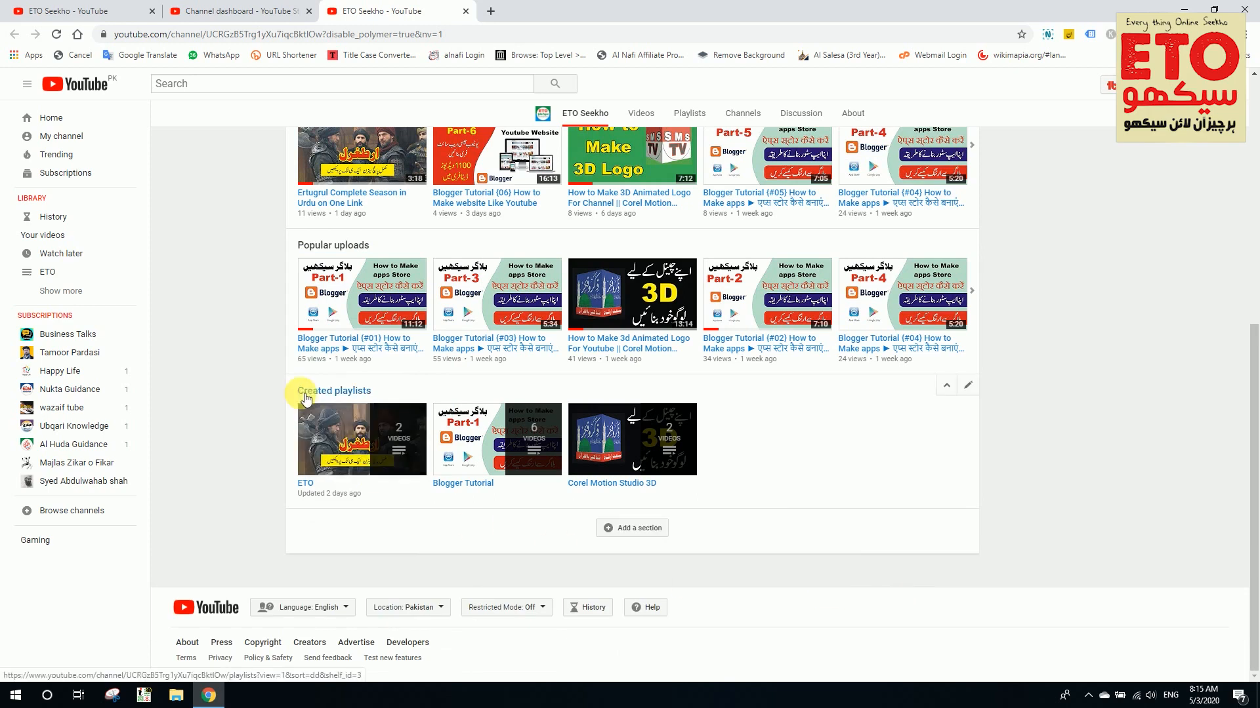
Point out the Created playlists section and look for it among the new-section content choices, cancelling without adding anything.
drag(298, 391, 380, 392)
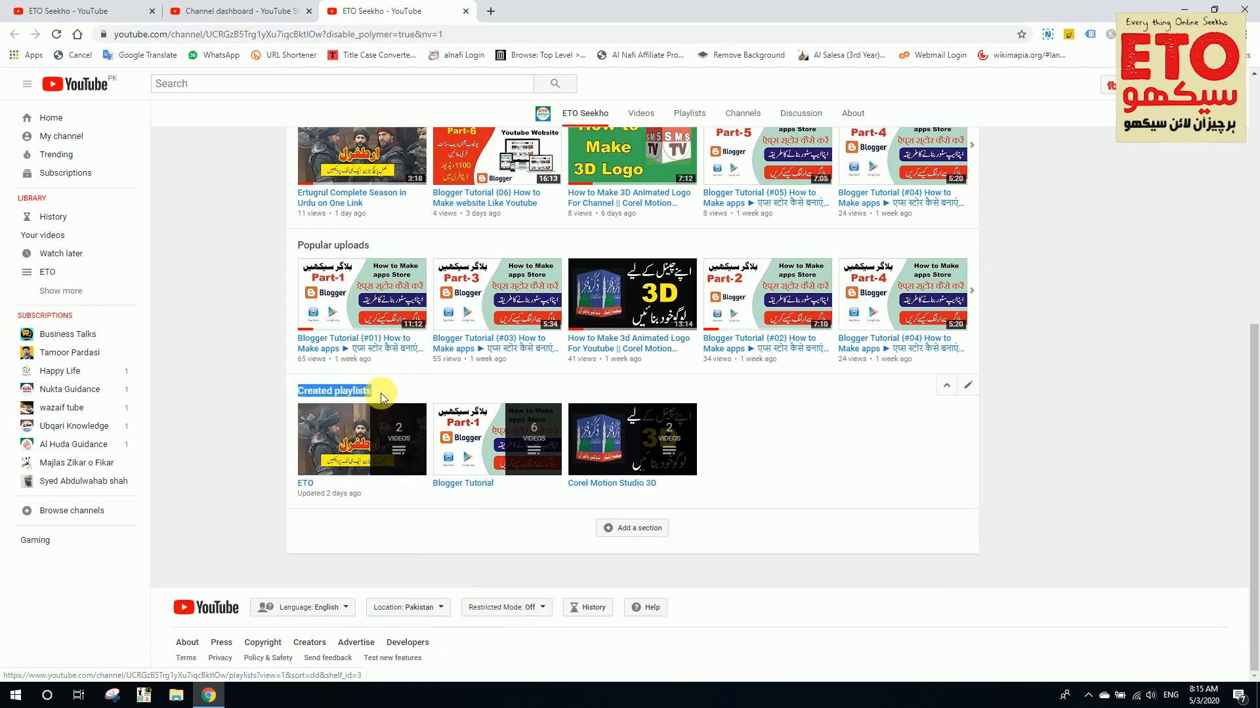
click(635, 529)
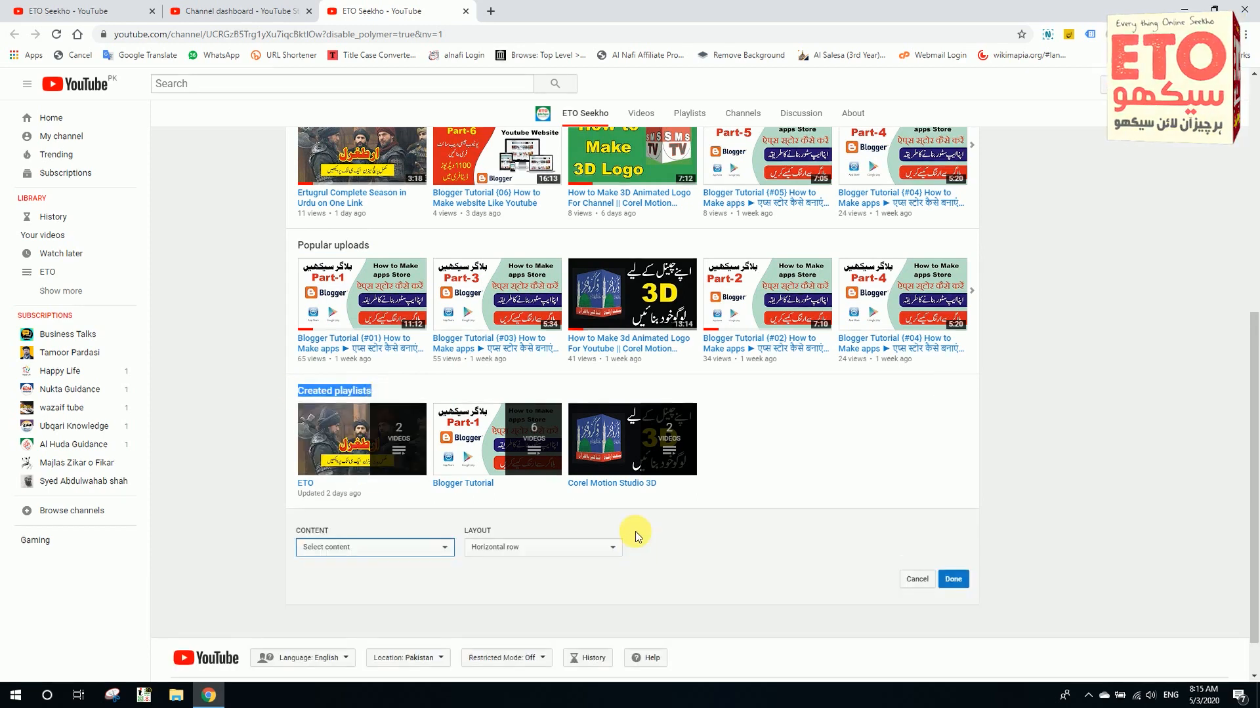
click(425, 554)
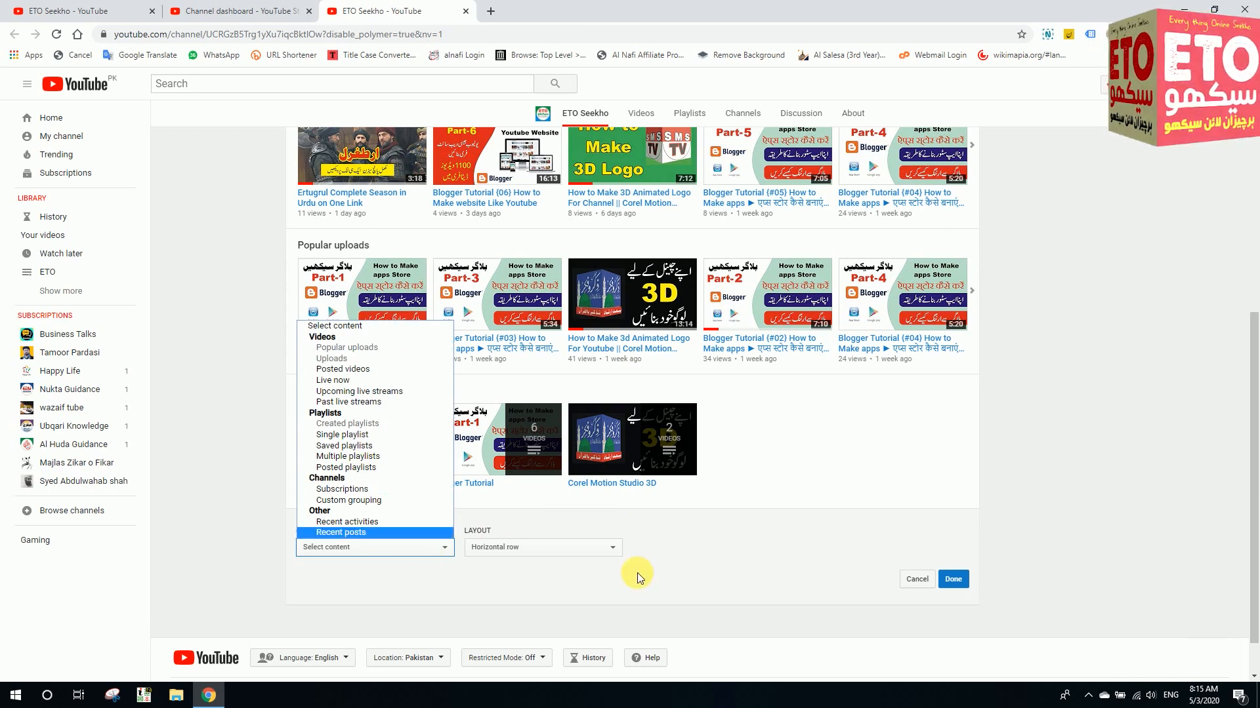
click(664, 567)
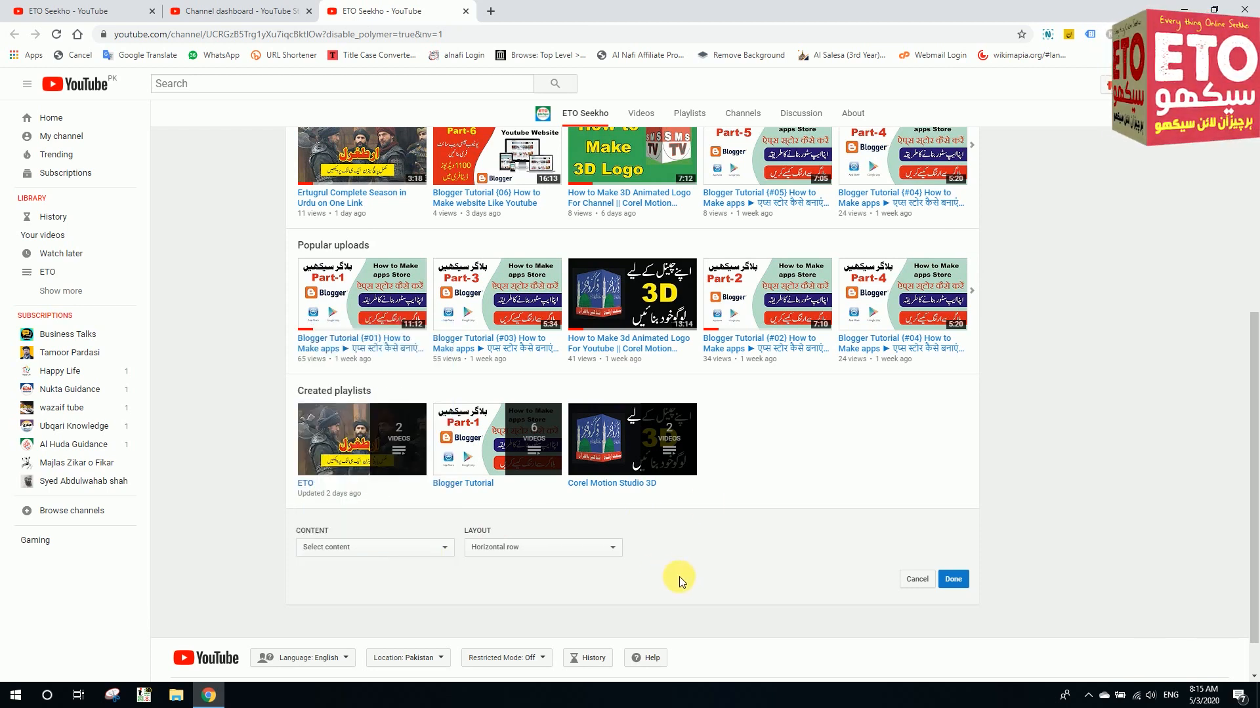
click(932, 586)
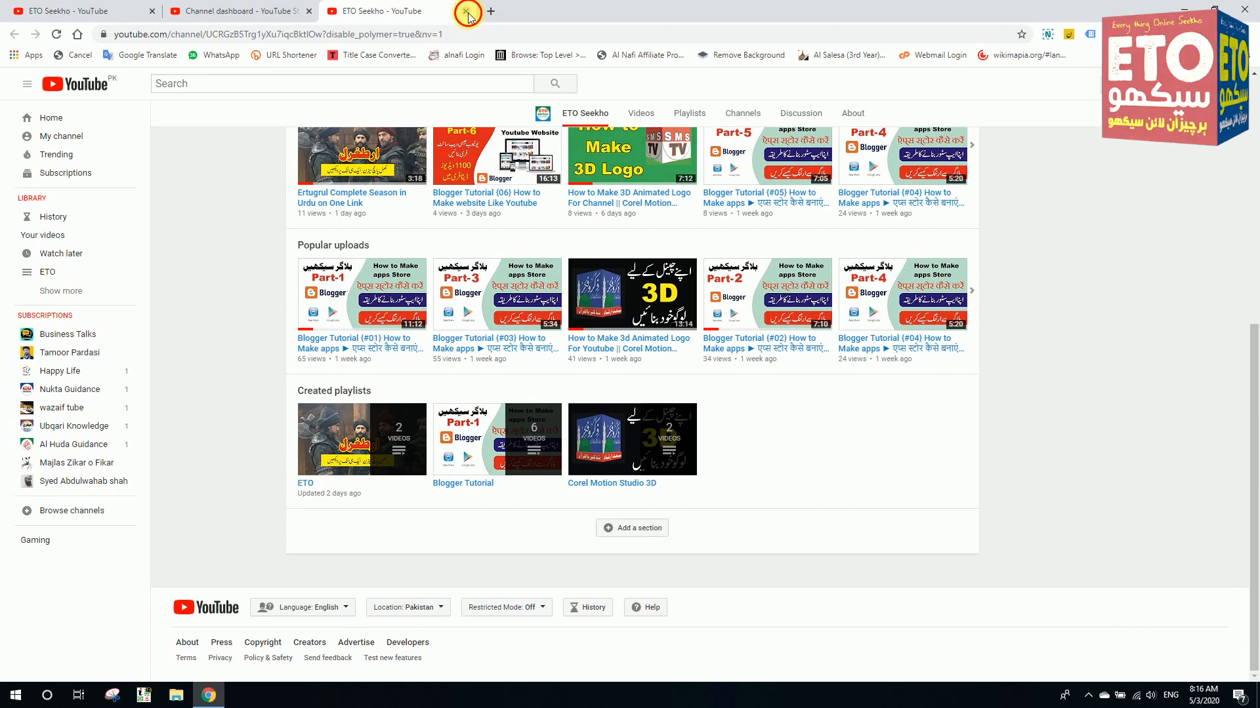
Close the channel customization page and open the basic info of the upload defaults, starting at the title field.
click(466, 12)
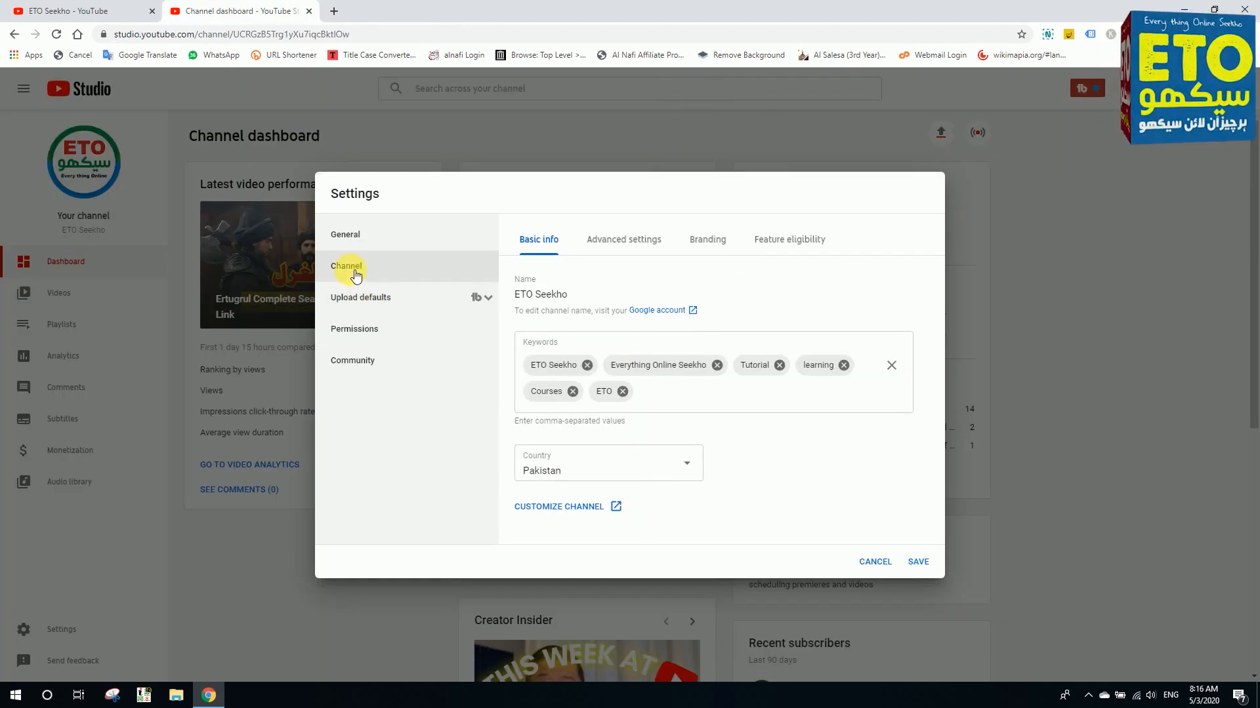
click(358, 301)
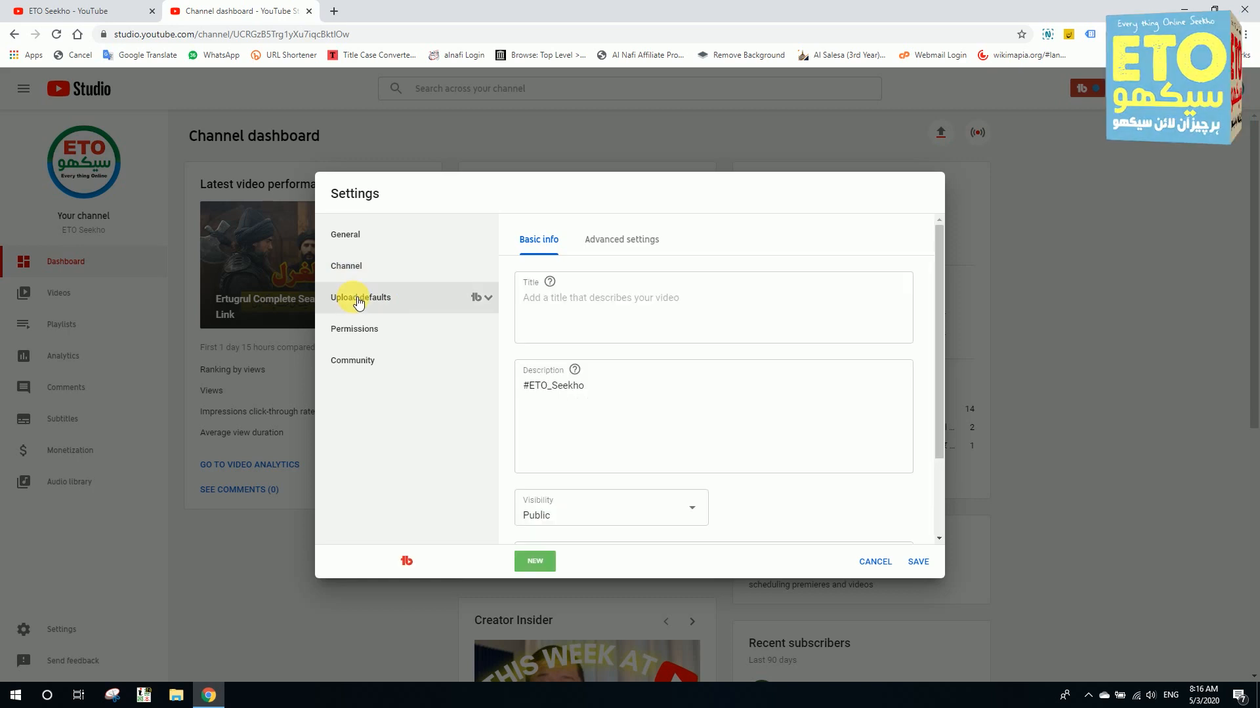
click(612, 311)
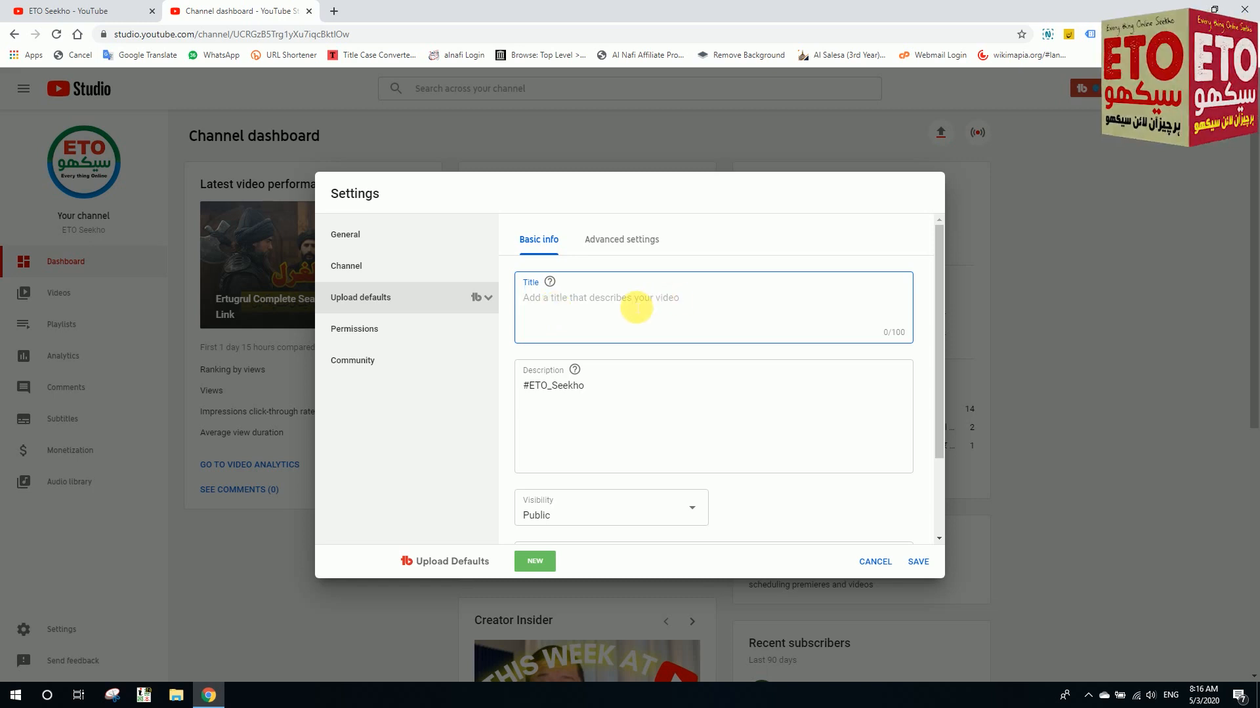
Add the line "ہمارے چینل پر مختلف چیزوں کے ٹیوٹوریل دیے جاتے ہیں۔" above #ETO_Seekho in the default description and save the settings.
click(526, 394)
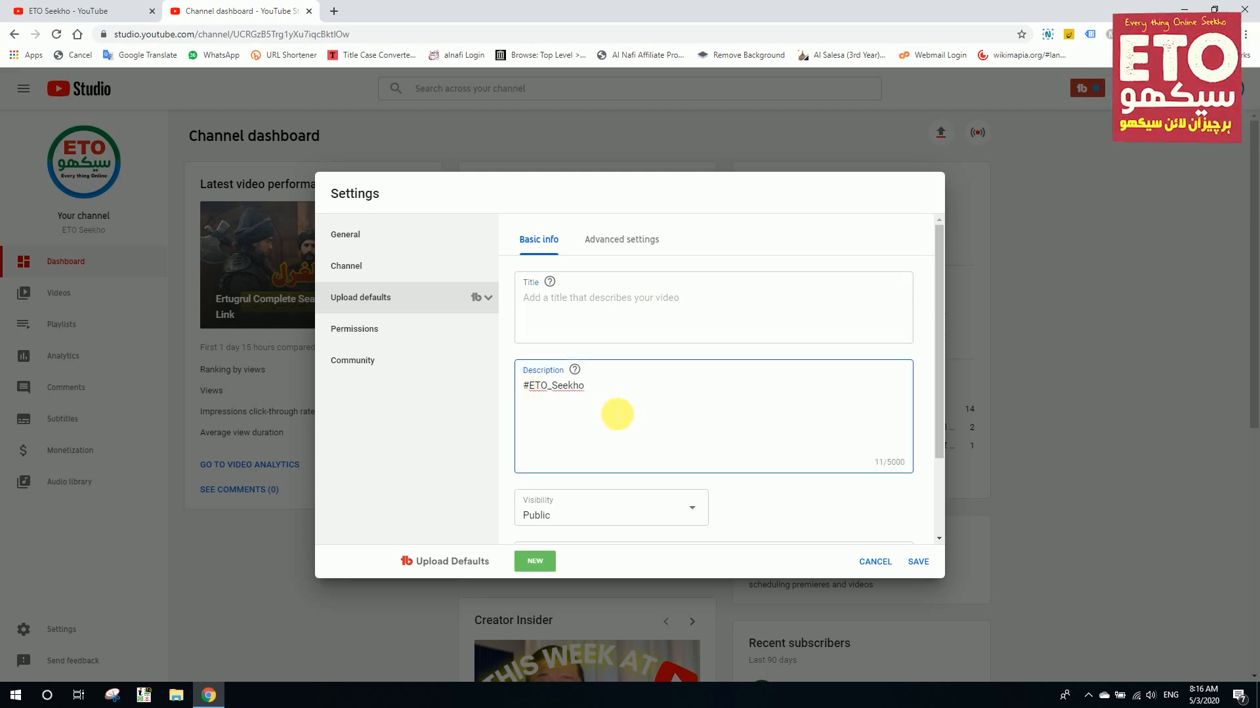
key(Return)
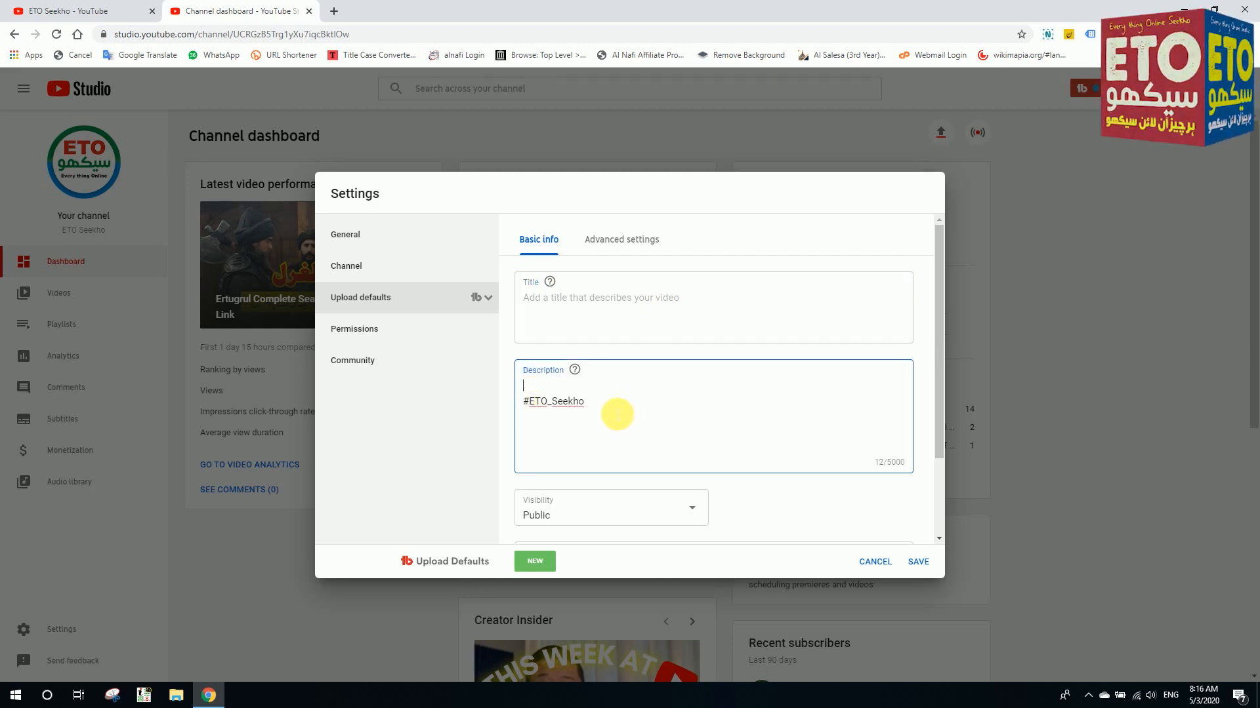
key(alt+shift)
text(ہمارے چینل)
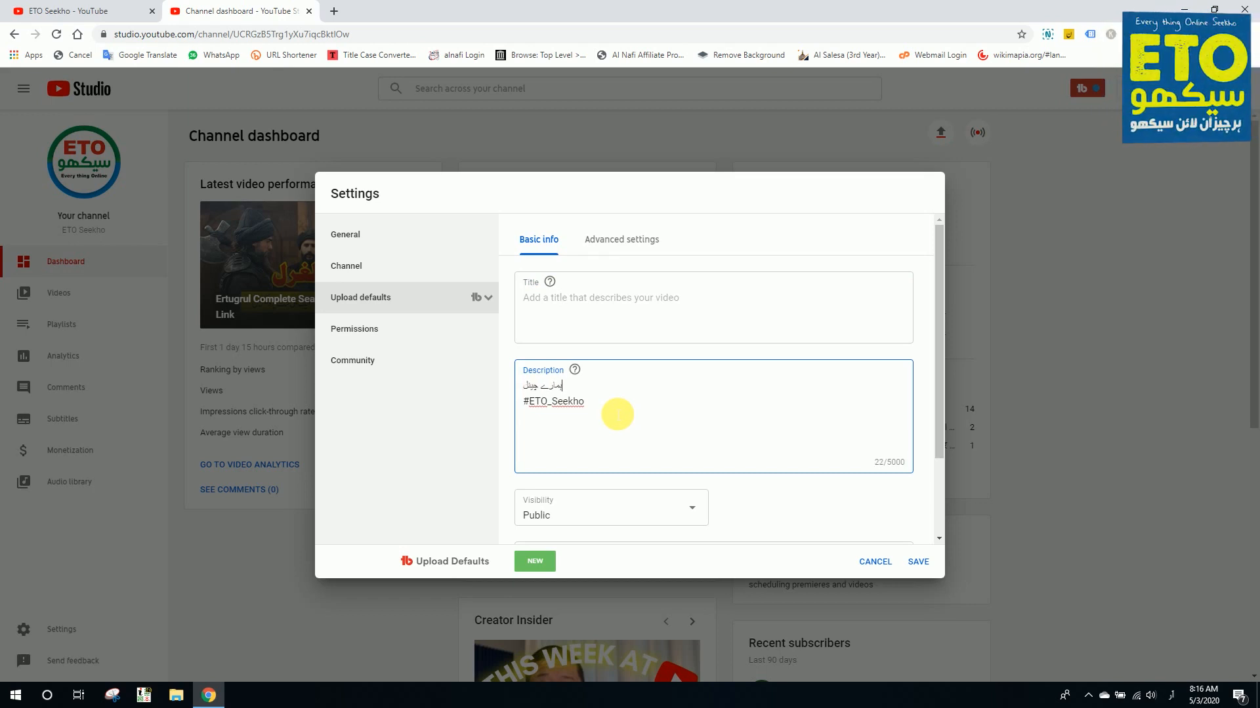
text( پر )
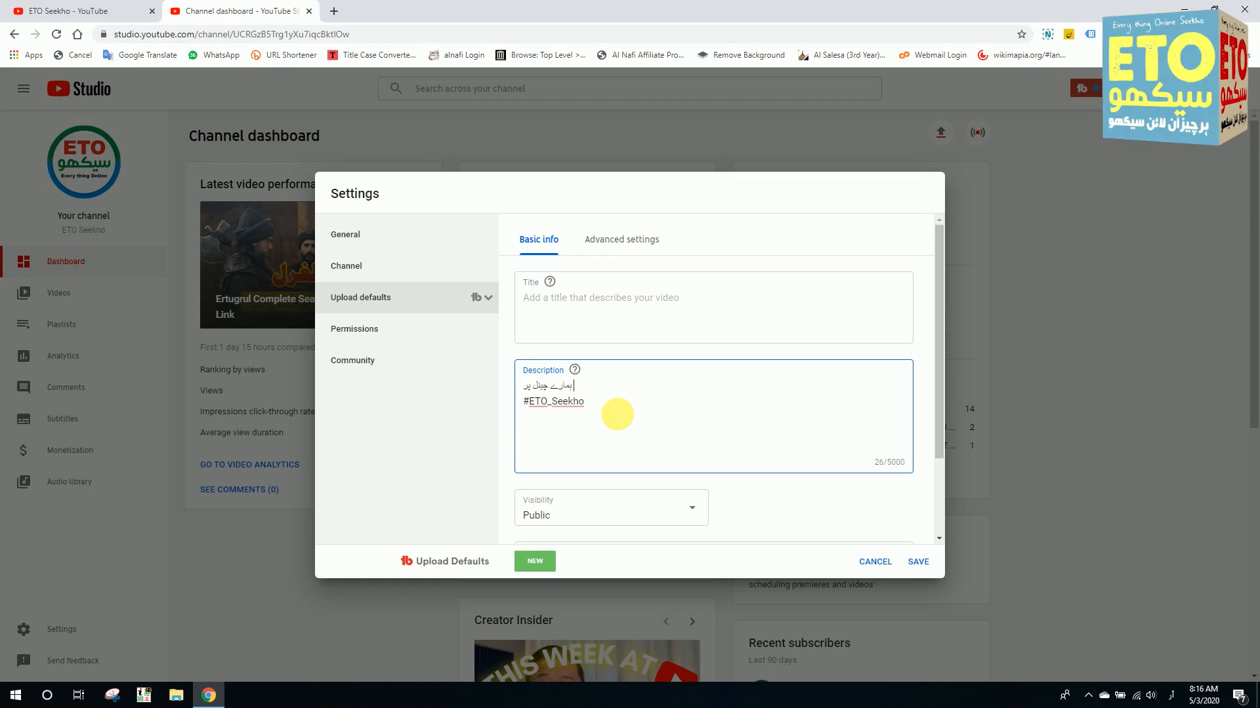
text(مختلف )
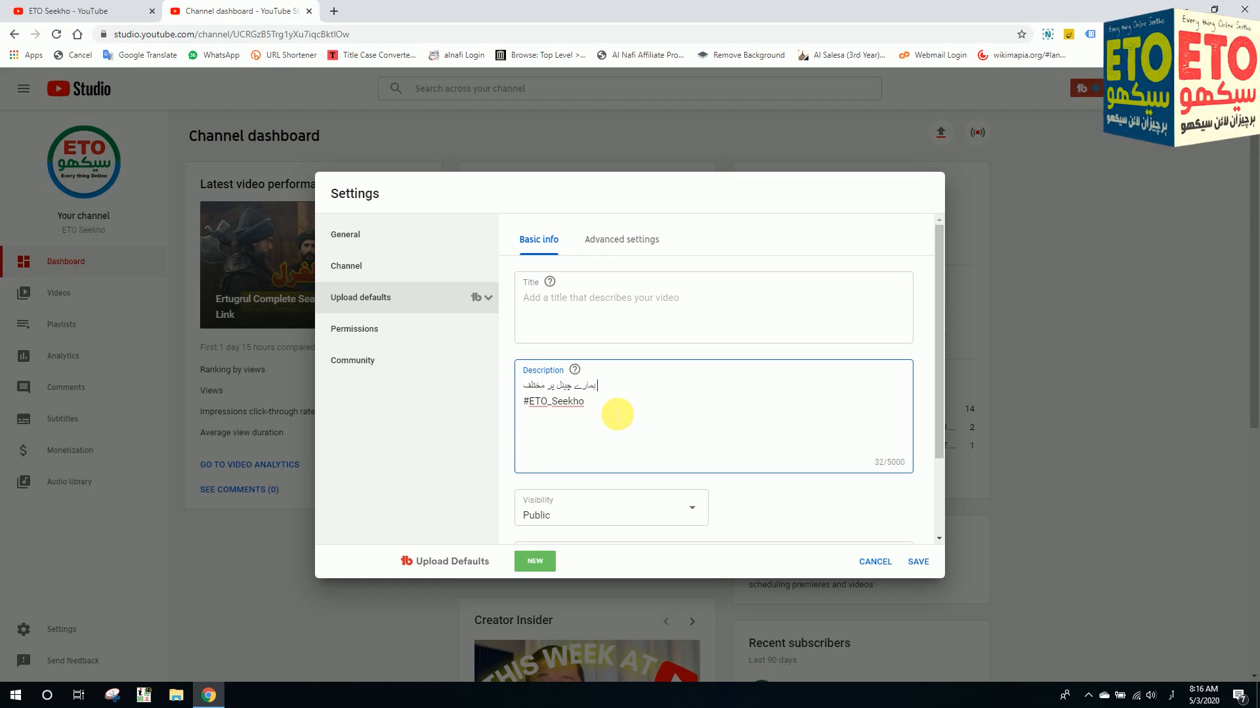
text(چیزوں کے ٹیوٹو)
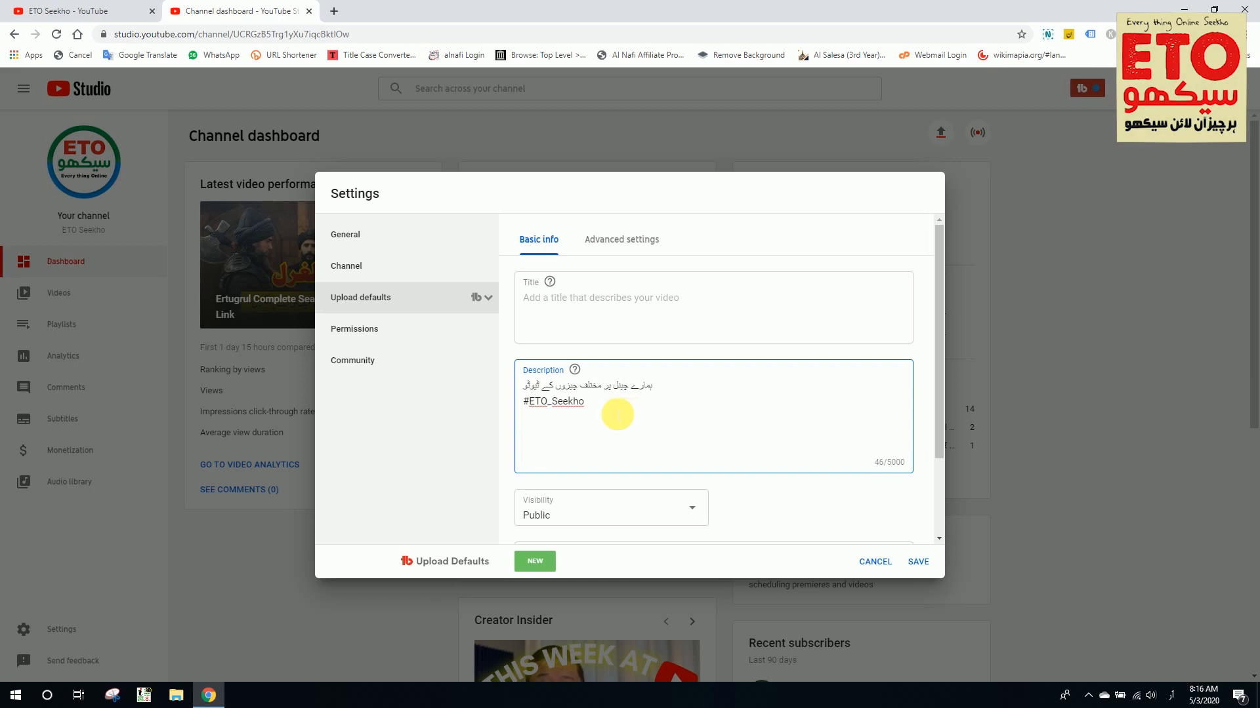
text(ریل )
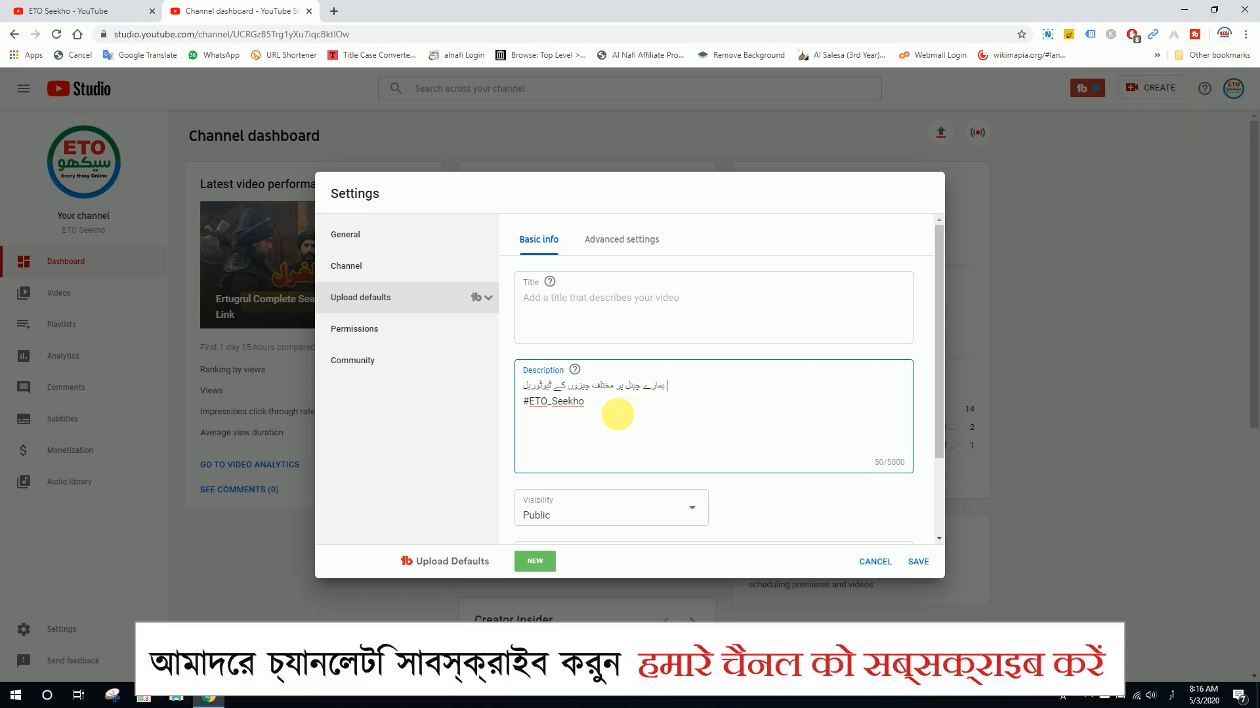
text(دیے ج)
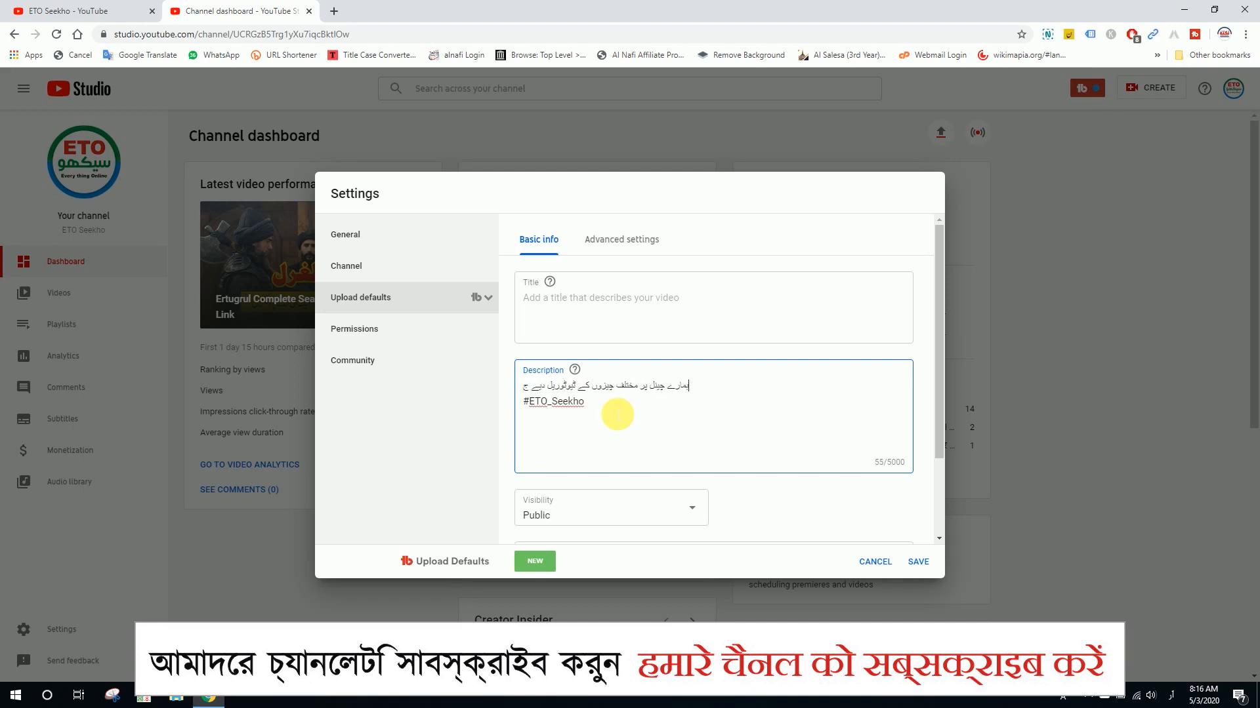
text(اتے ہیں۔)
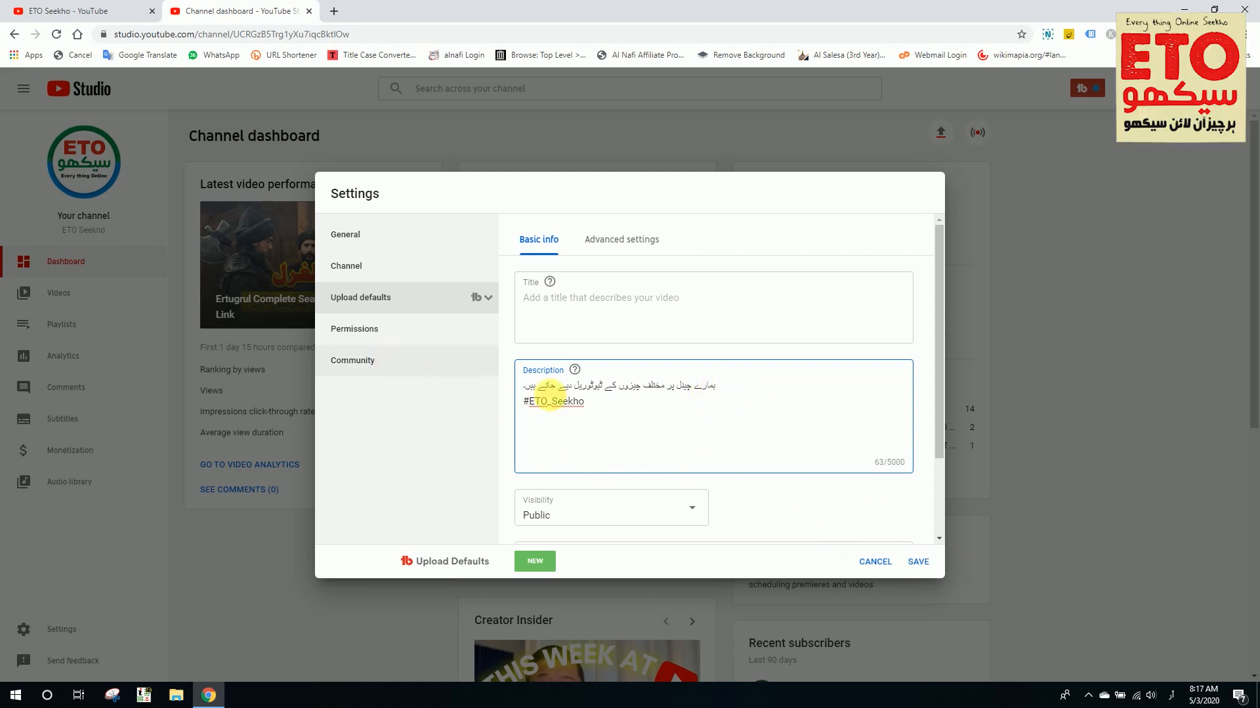
click(918, 564)
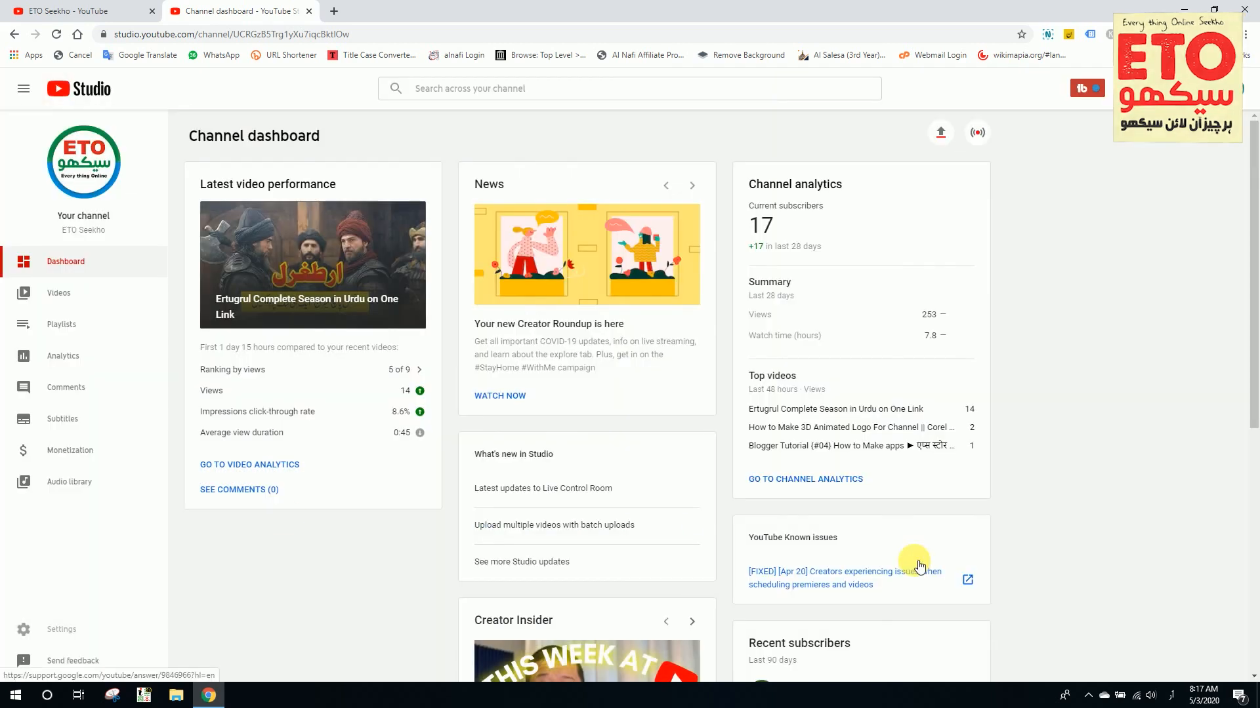
Reopen the upload defaults in the settings and remove the "Onl" tag from the default tags.
click(73, 634)
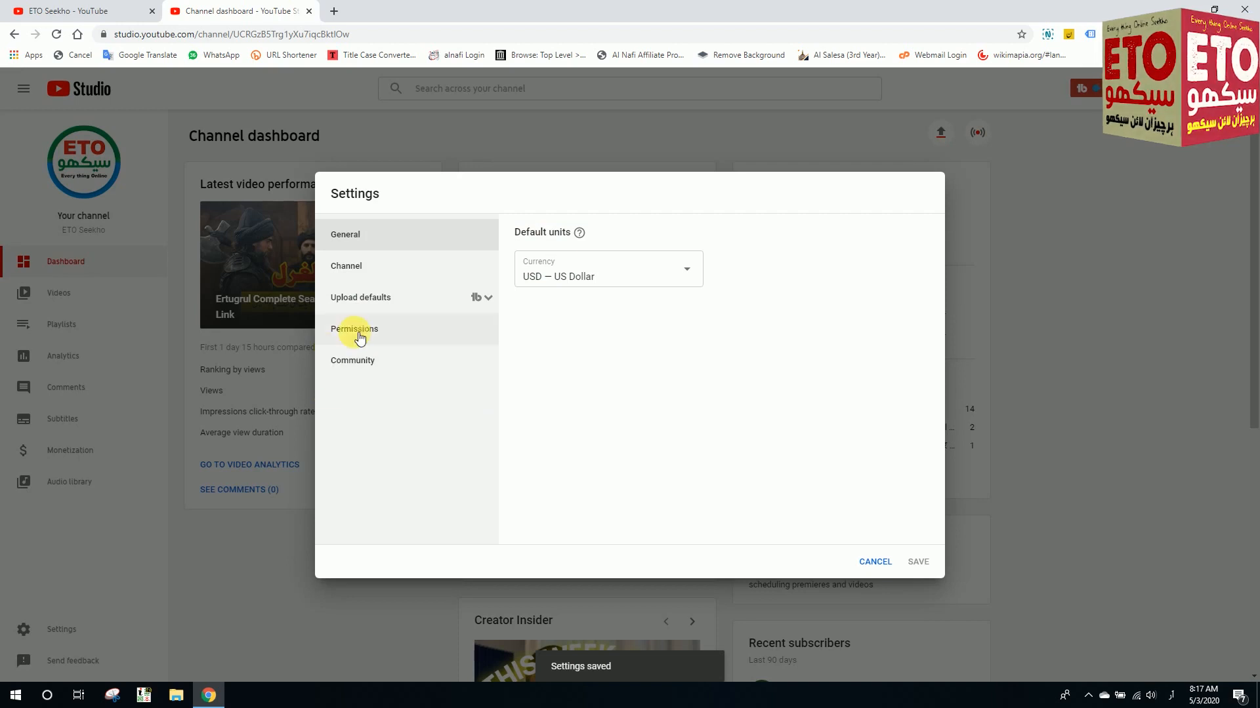
click(371, 305)
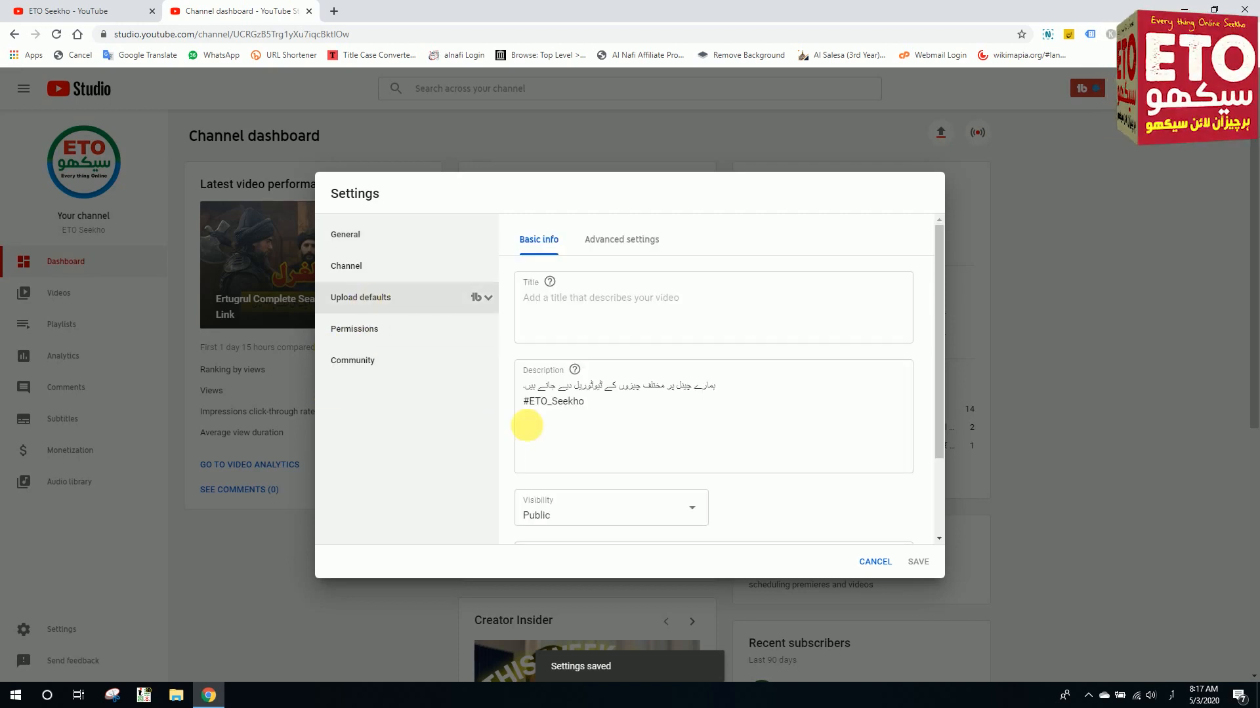
scroll(618, 451, down, 3)
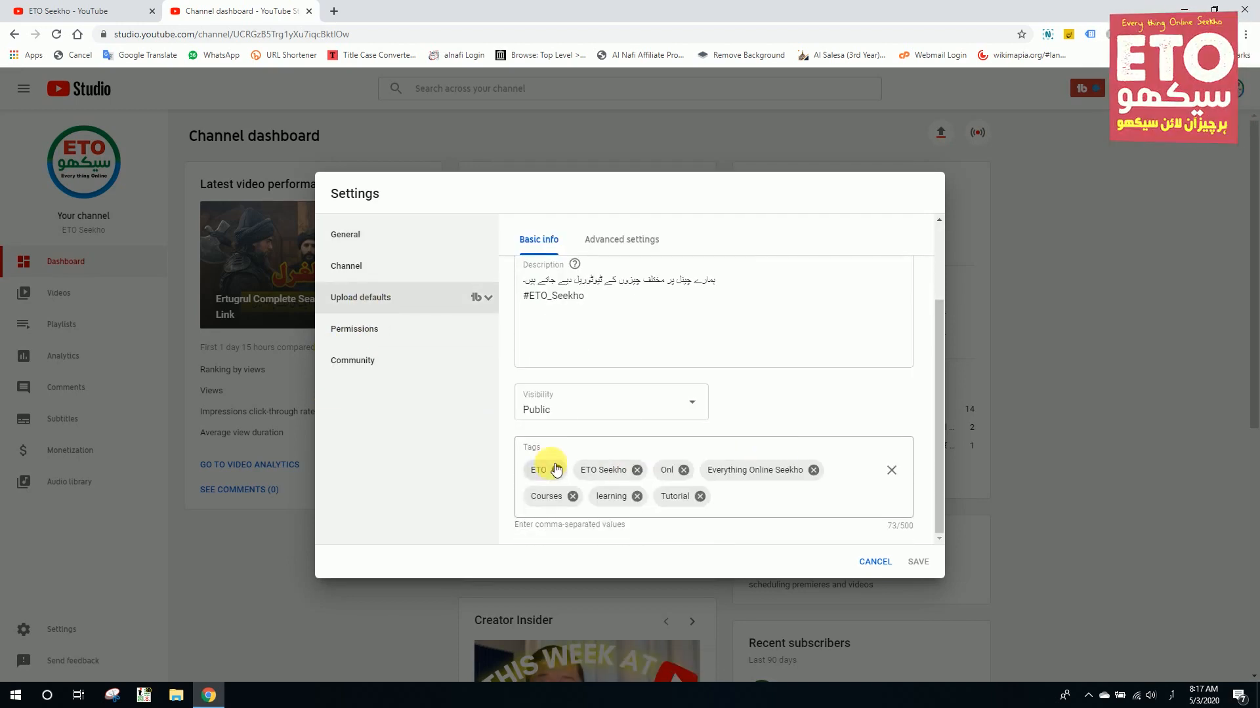
click(766, 503)
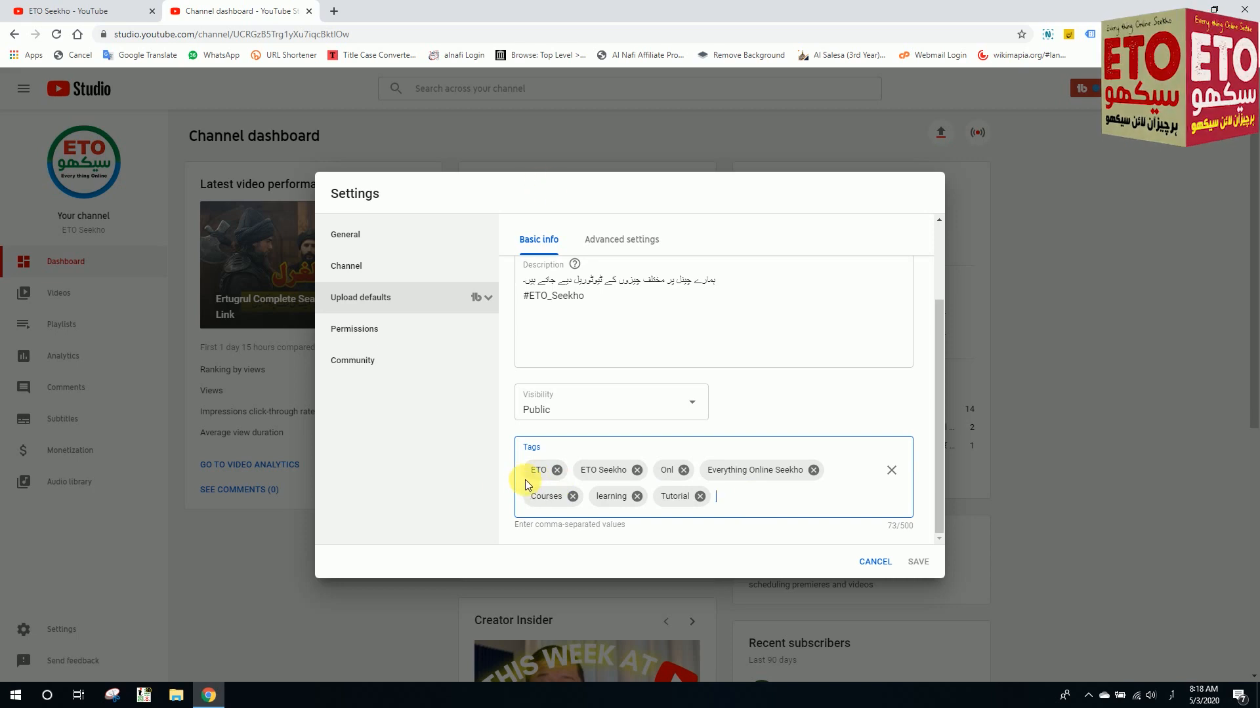
click(684, 471)
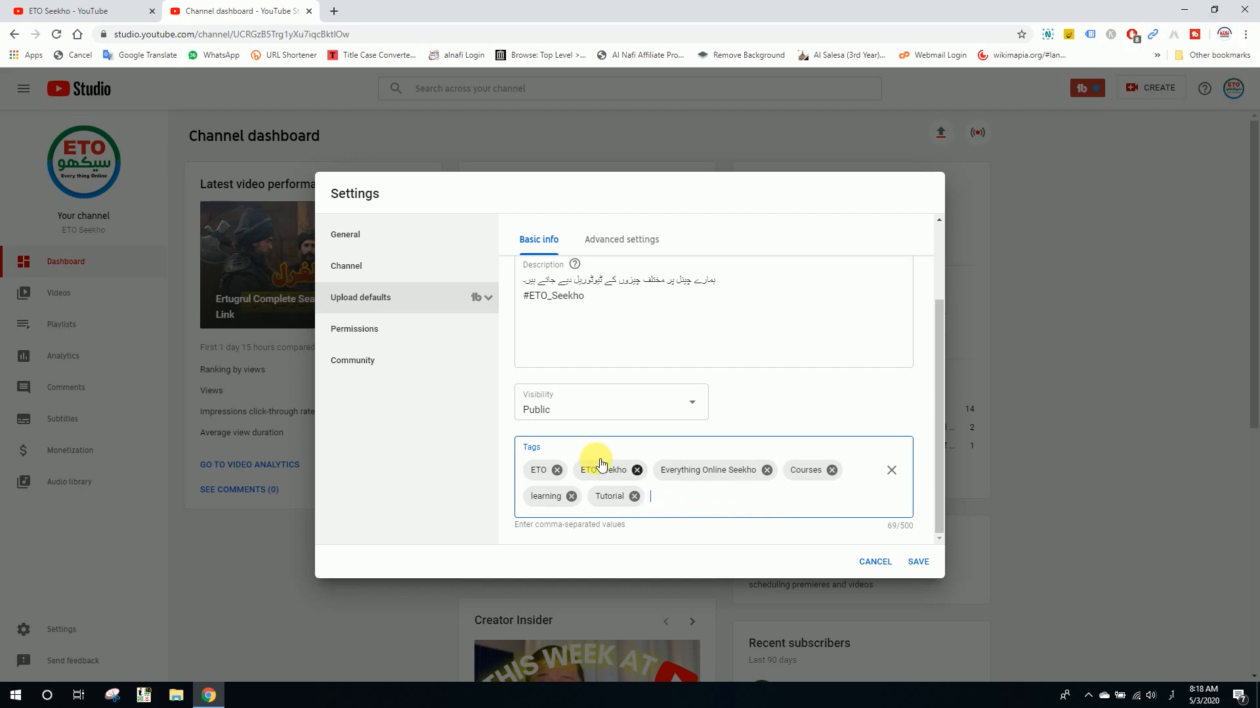
Review the channel permissions and the Brand Account details page with its user management, closing that page again.
click(384, 338)
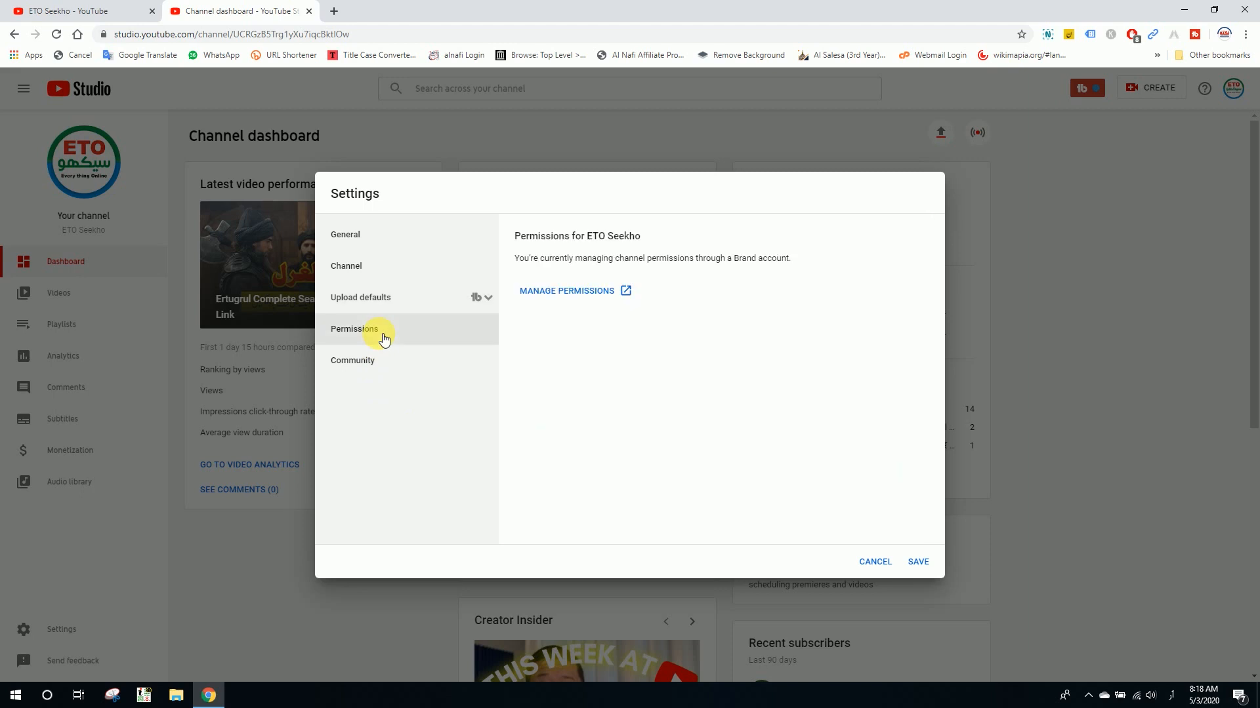
click(581, 293)
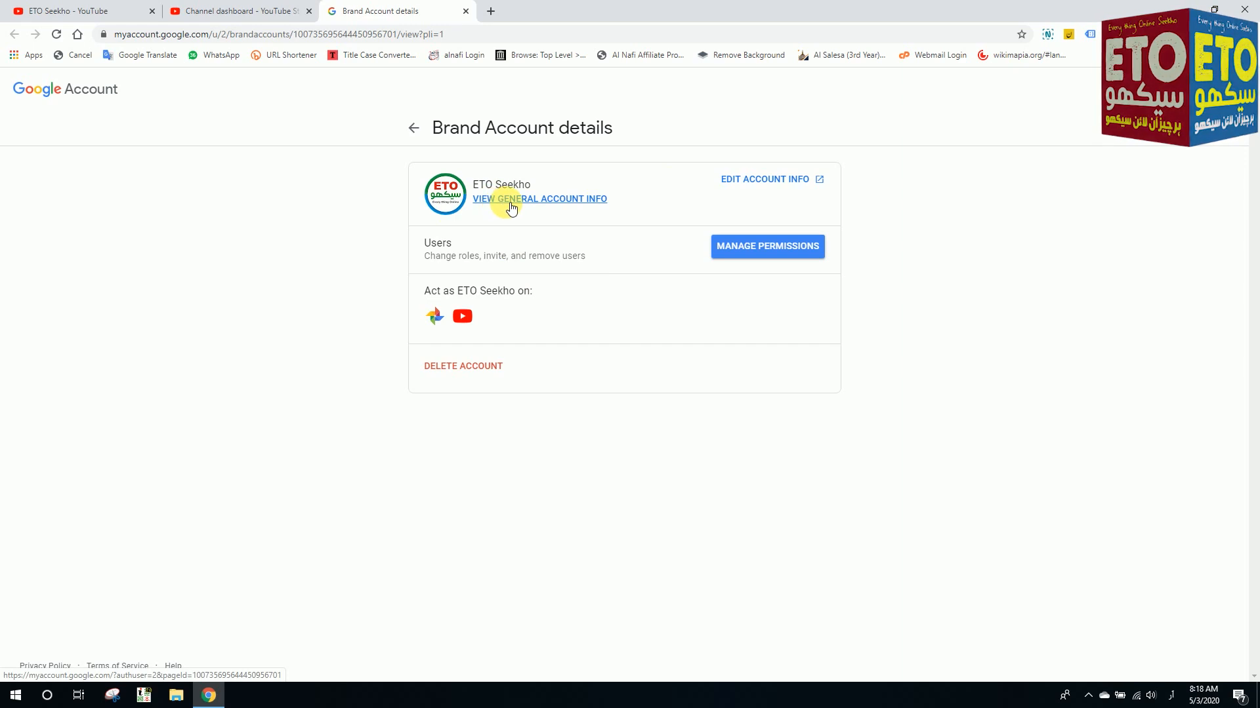
click(752, 256)
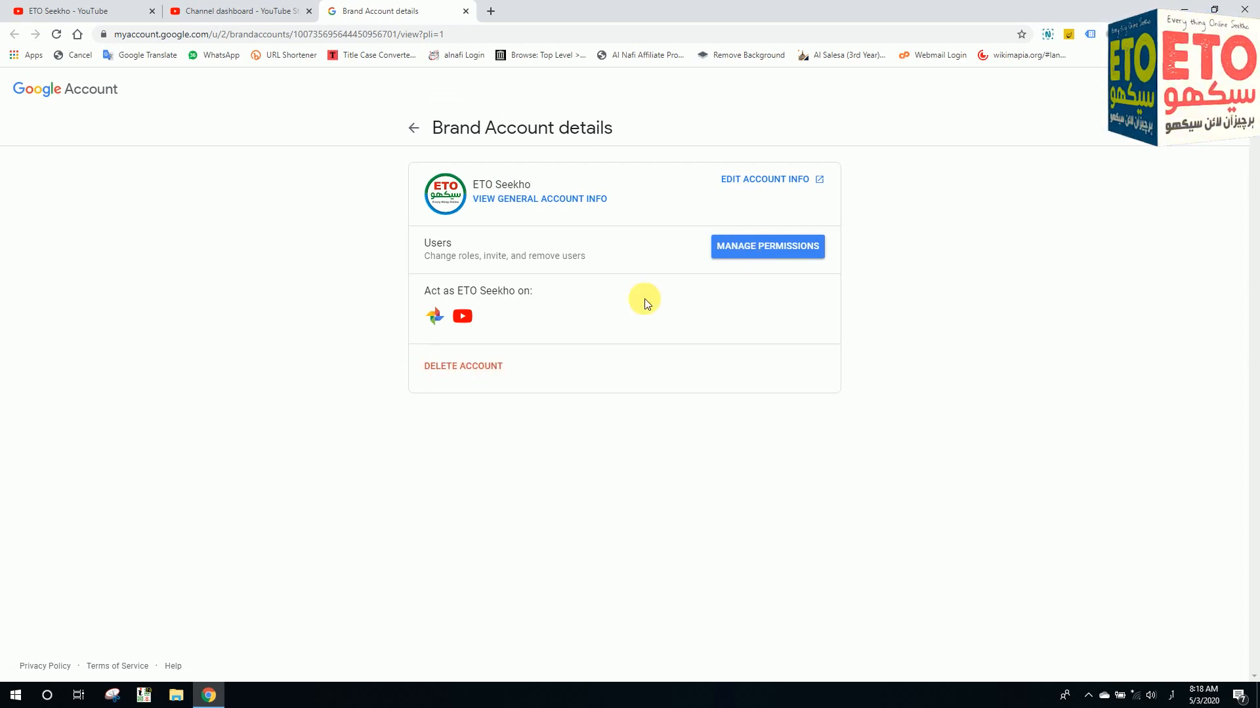
click(467, 11)
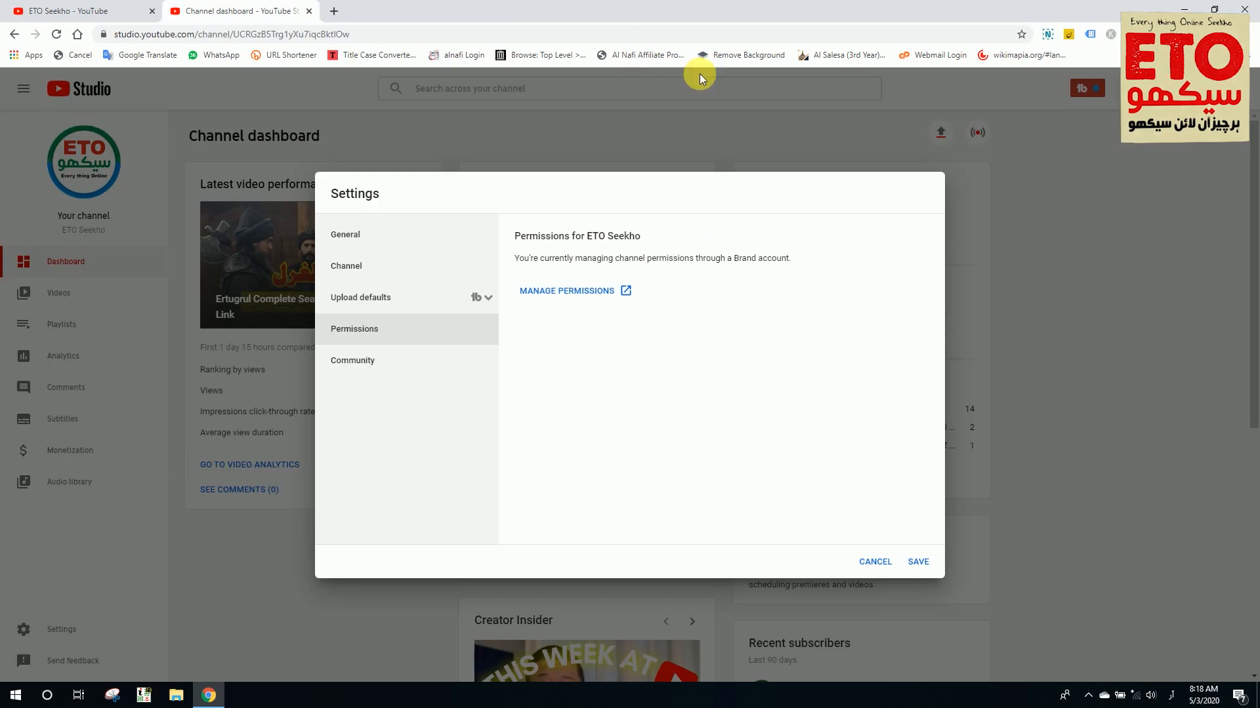
Look through the community settings' automated filters, from moderators and approved users to hidden users and blocked words.
click(424, 369)
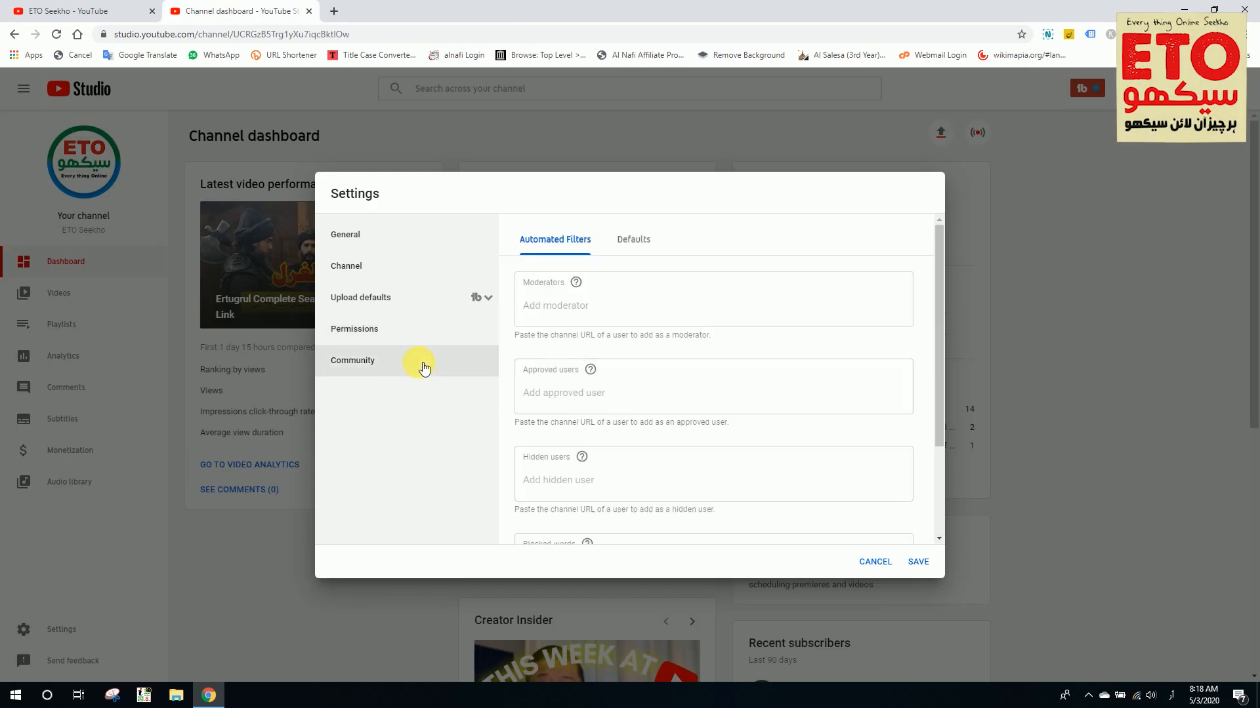
scroll(724, 430, down, 3)
scroll(728, 446, up, 2)
scroll(725, 481, up, 1)
scroll(721, 482, down, 2)
scroll(720, 484, up, 2)
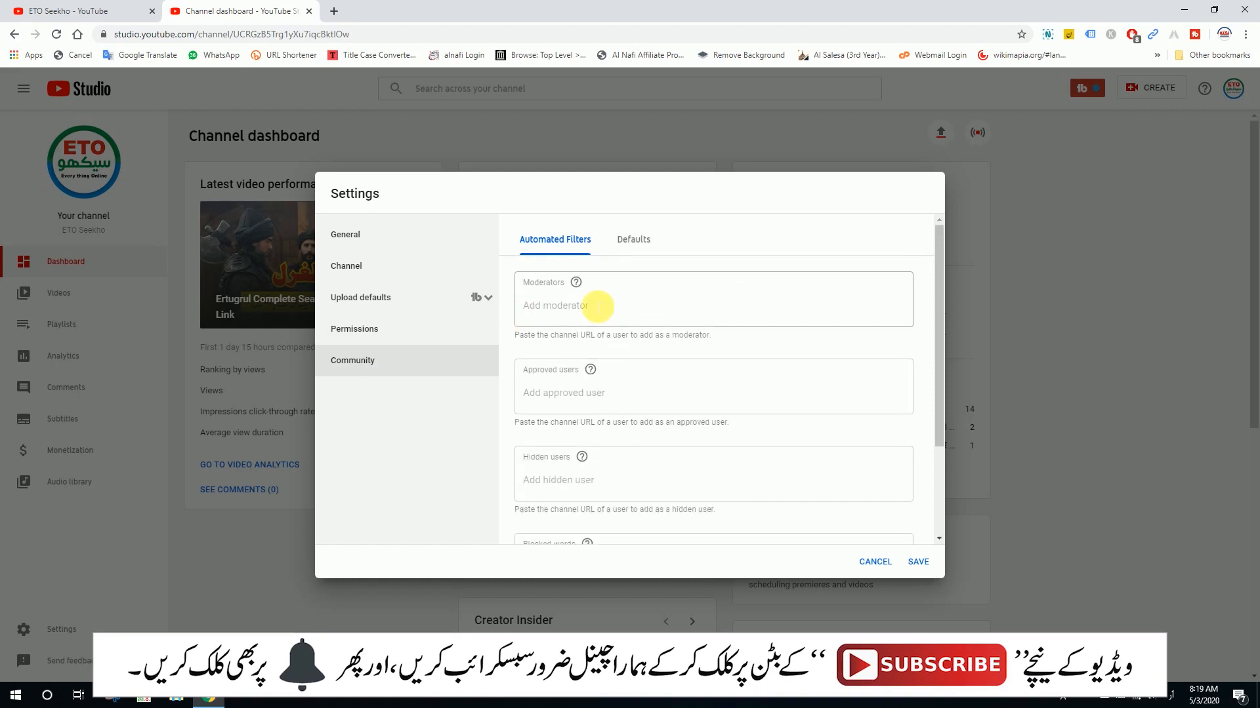
Review the default comment options for new videos in the community settings, keep "Allow all comments" and save the settings.
click(633, 243)
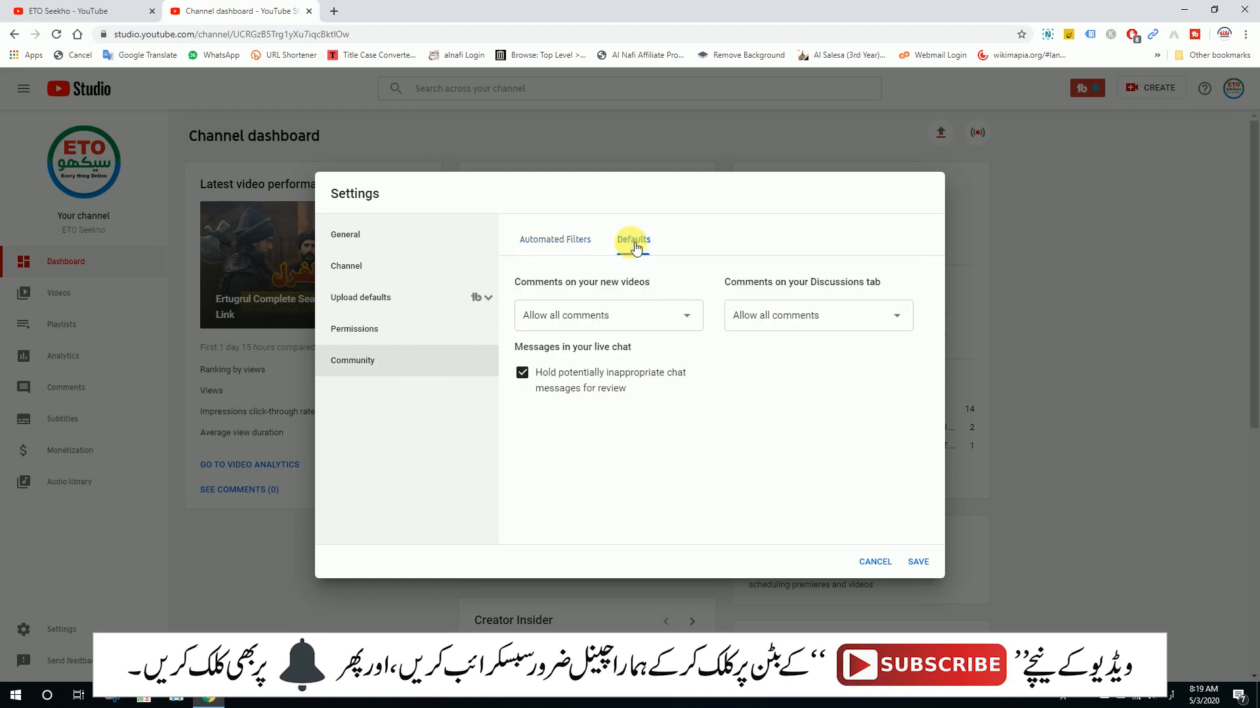
click(686, 317)
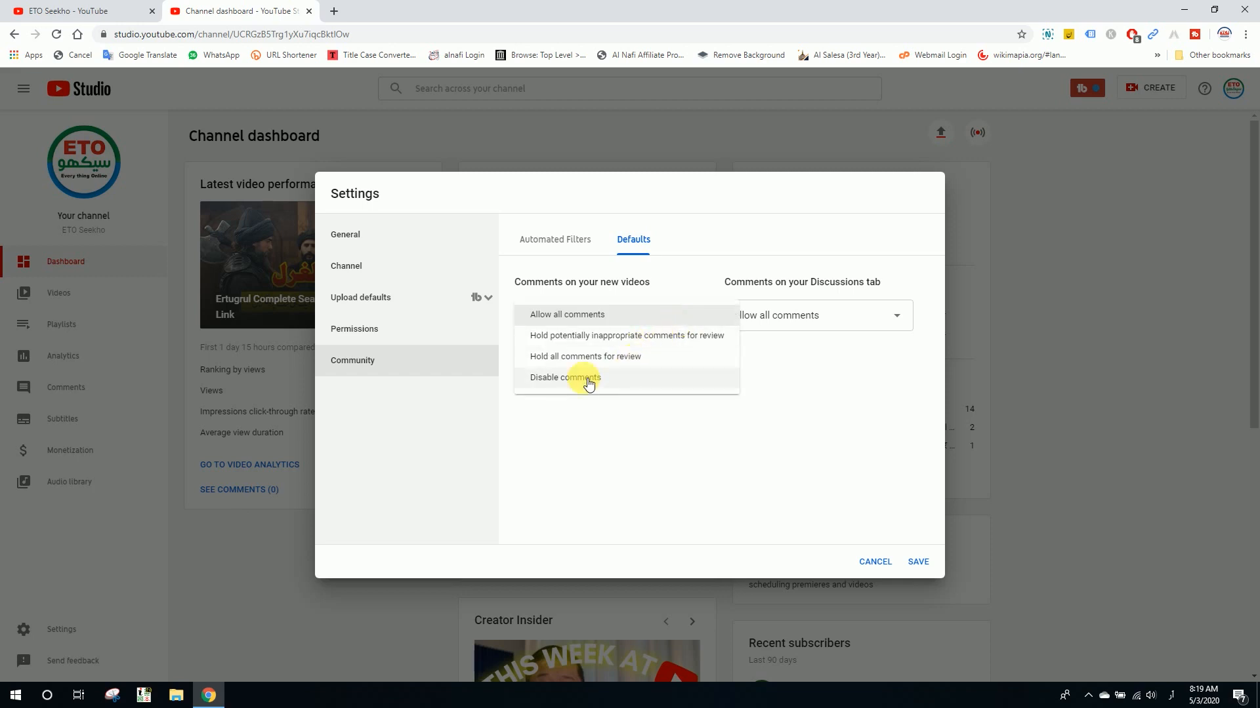
click(715, 444)
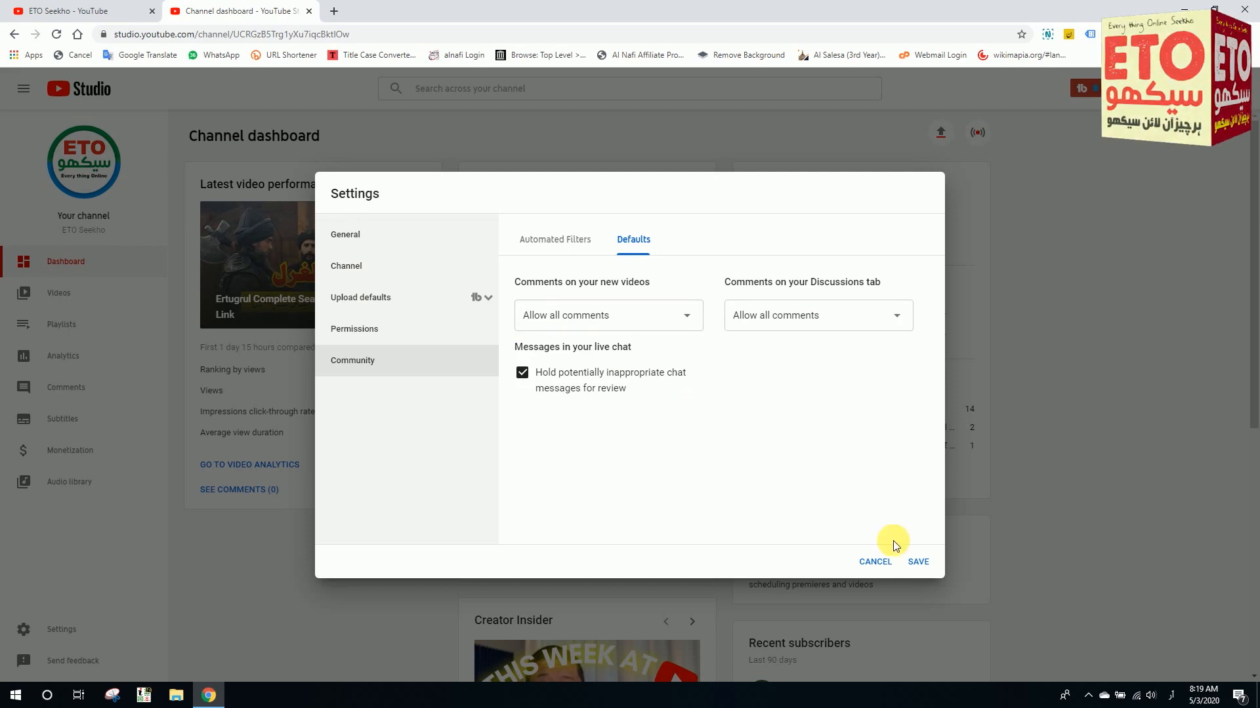
click(918, 562)
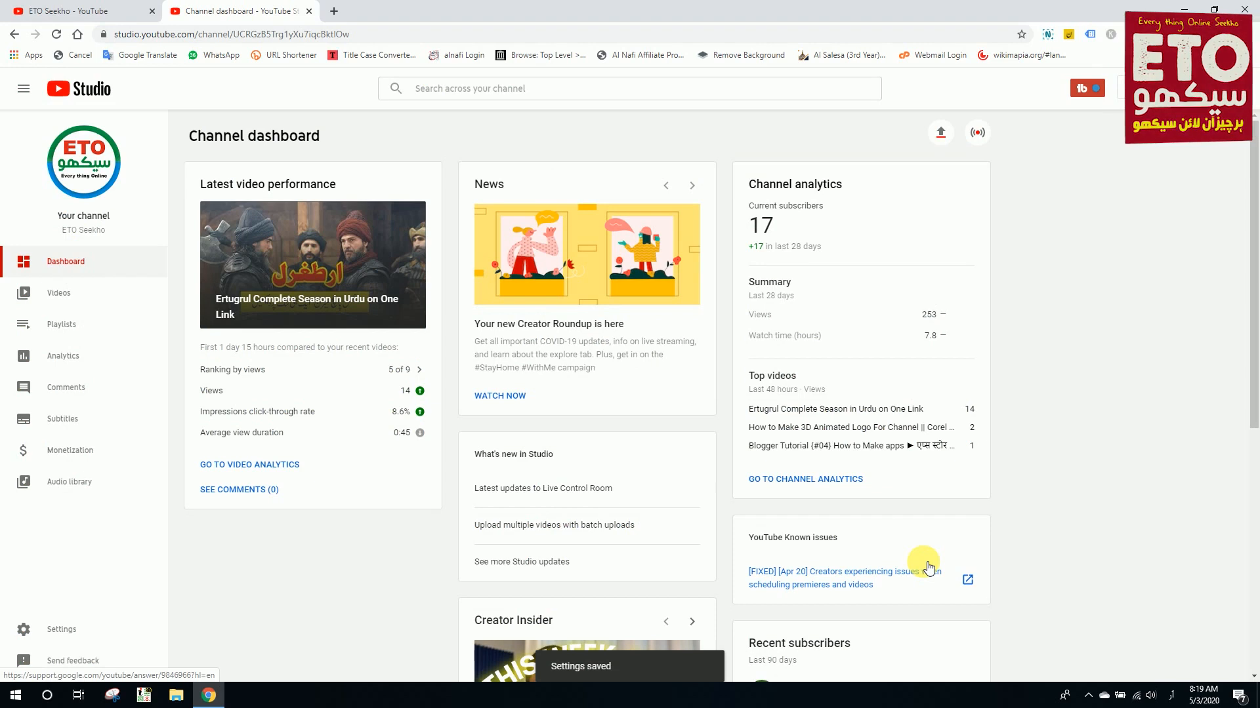
Reopen the settings and go from the channel's advanced settings to the YouTube account management page.
click(68, 642)
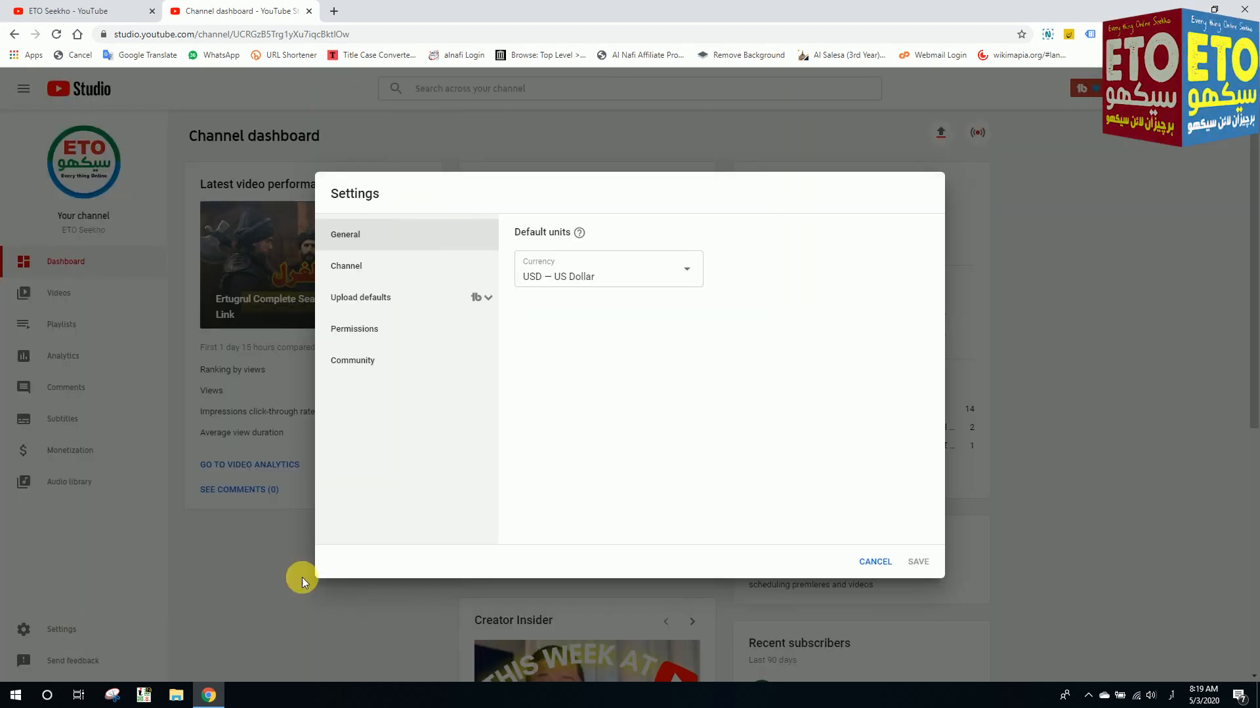
click(394, 265)
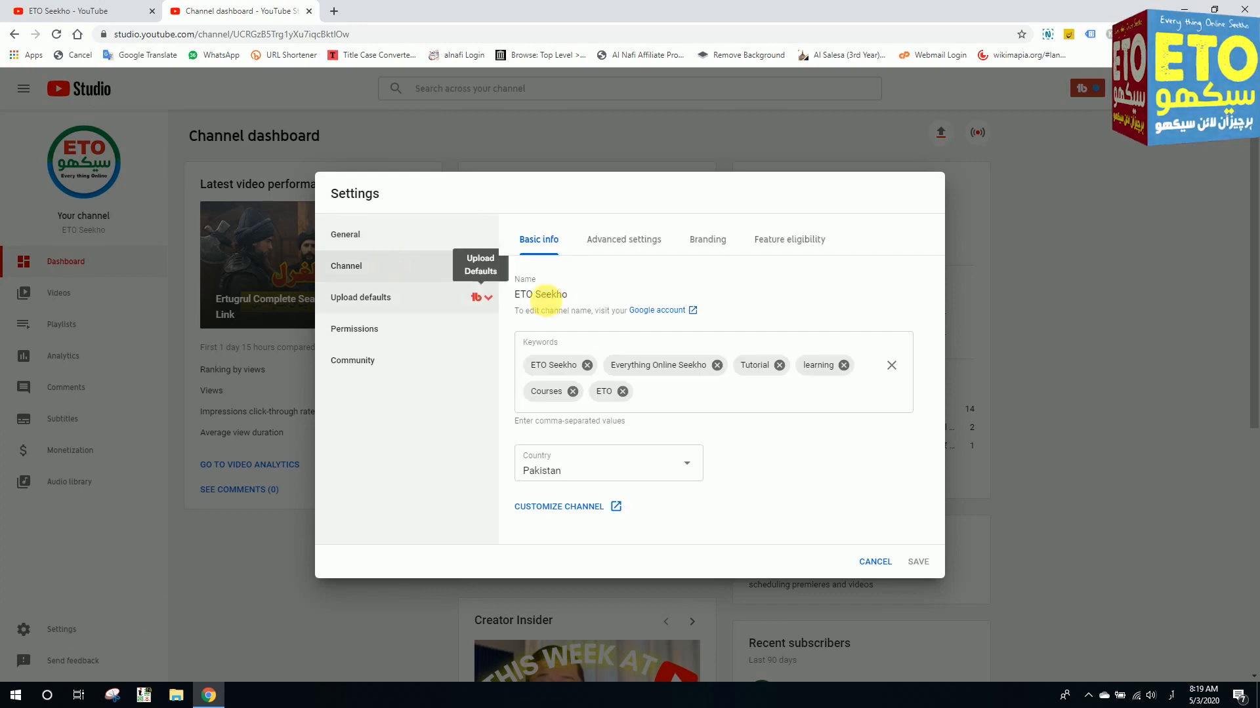
click(620, 240)
scroll(649, 428, down, 5)
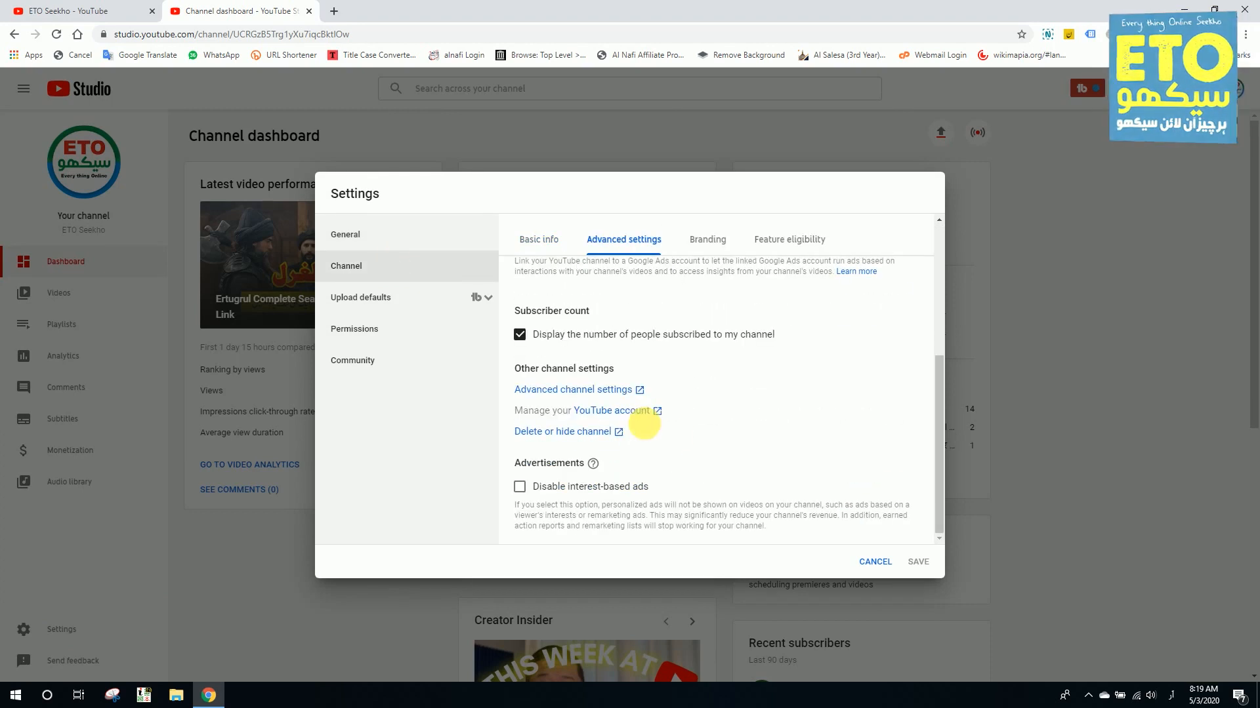
click(633, 412)
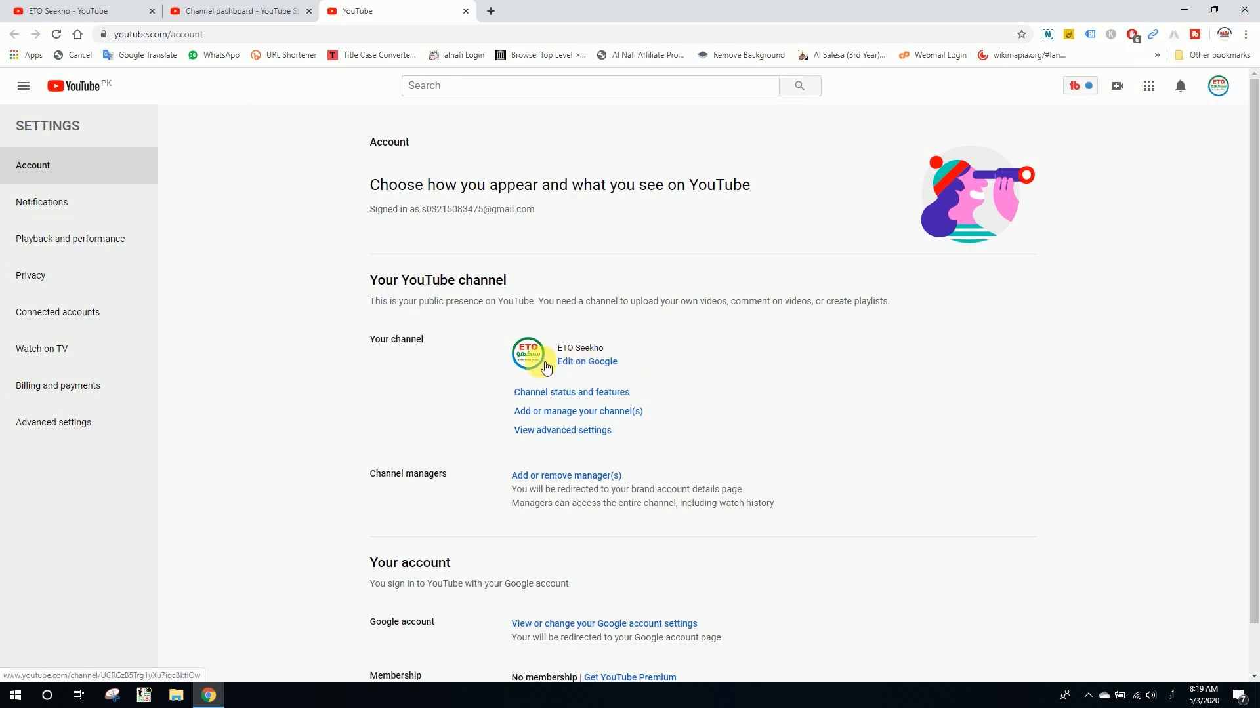
Open the channel's profile for editing on Google and look at the profile photo upload, cancelling the file selection and the photo picker.
click(599, 363)
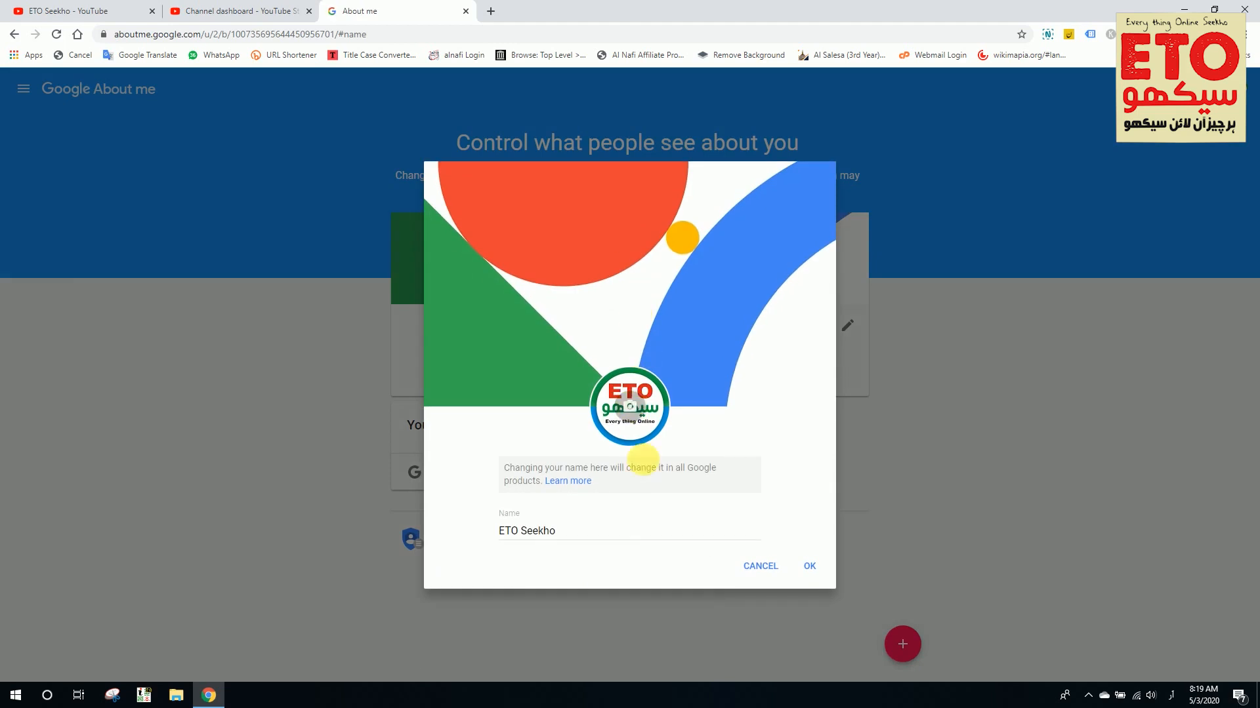
click(626, 415)
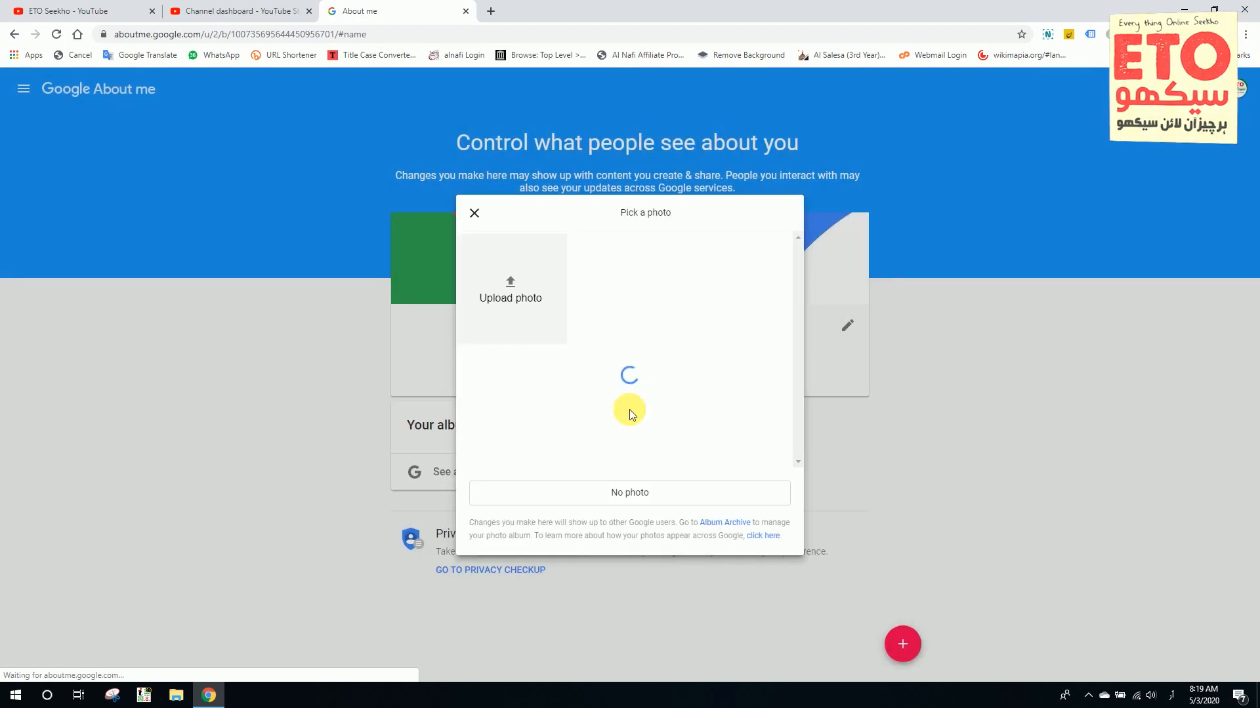
click(514, 306)
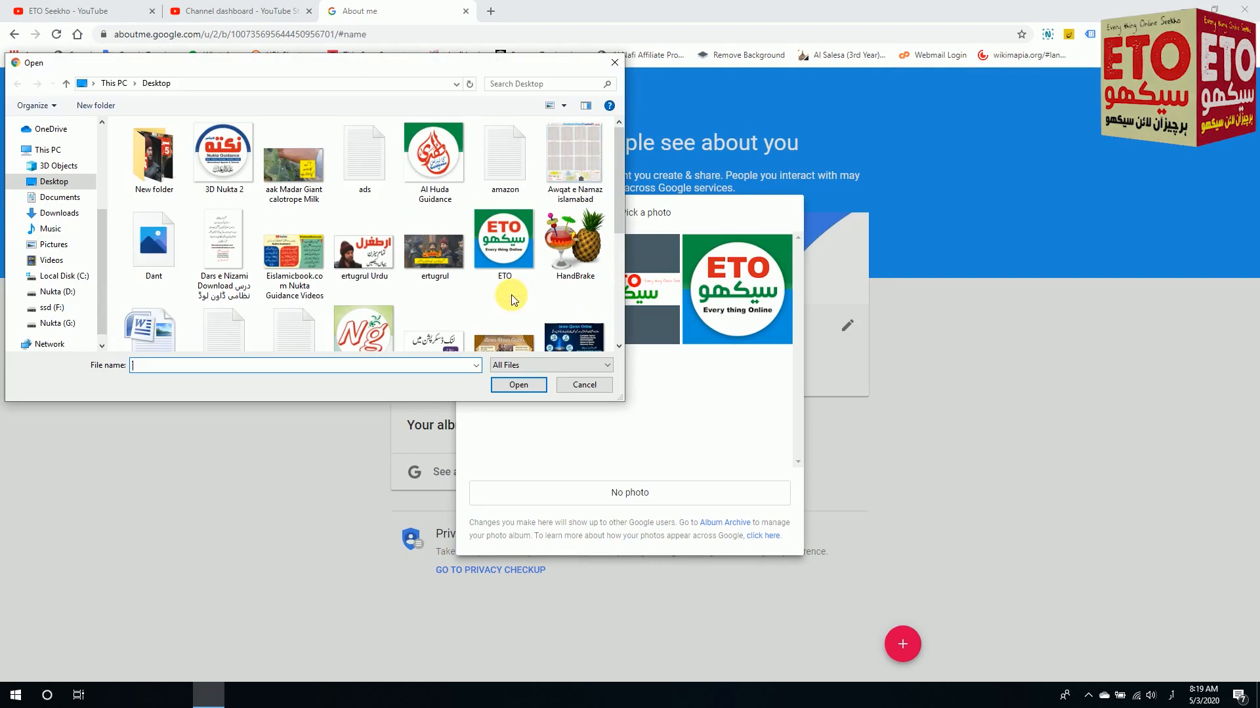
click(583, 385)
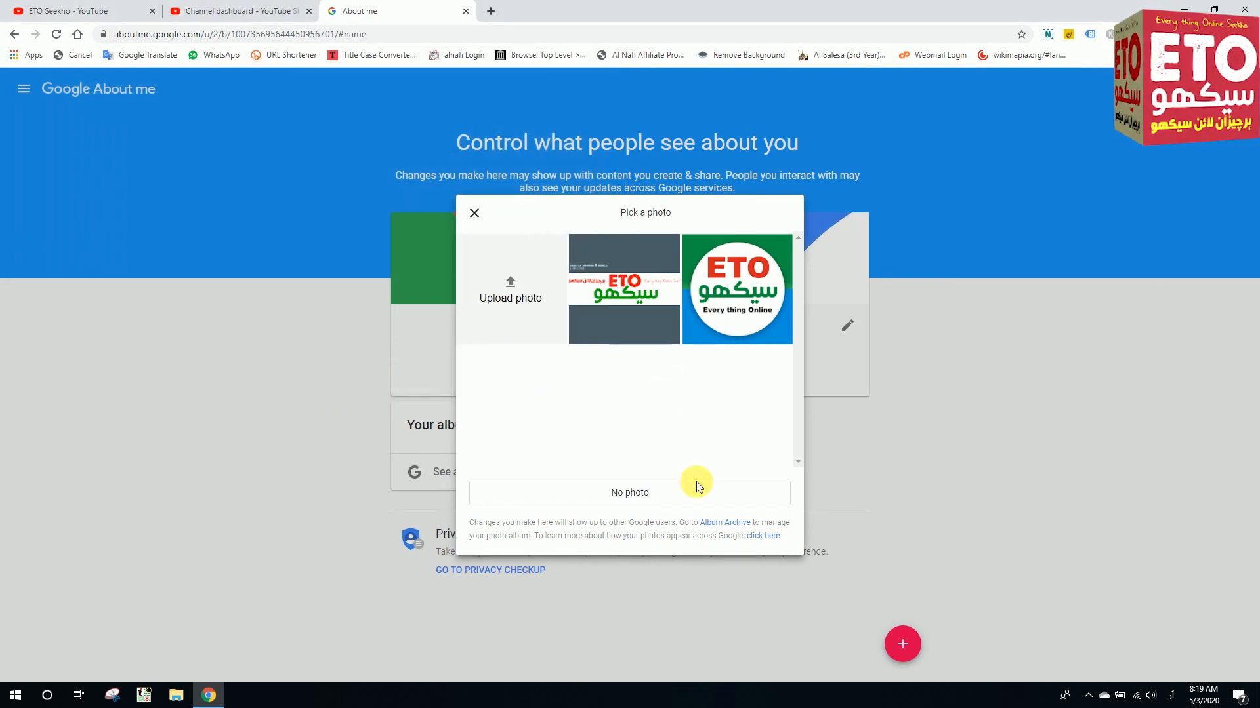
click(474, 213)
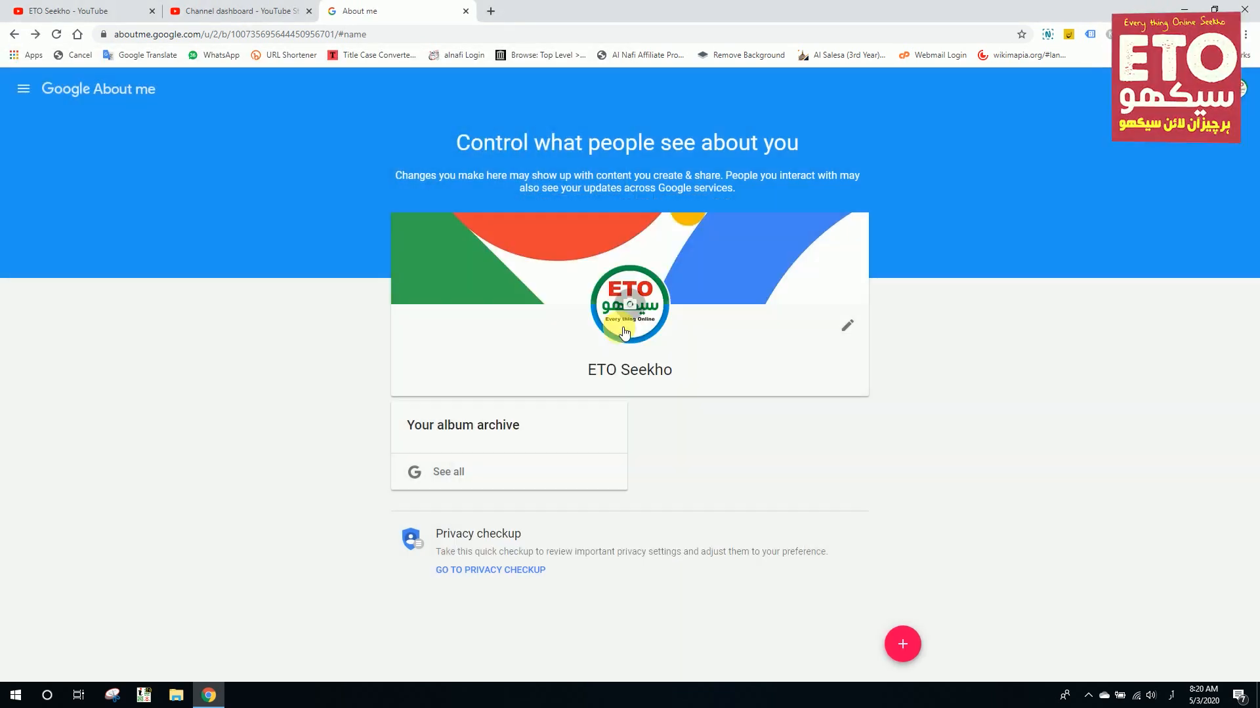
Examine the channel name field in the Google profile editor, cancel the edit and close the About me page.
click(849, 328)
click(571, 537)
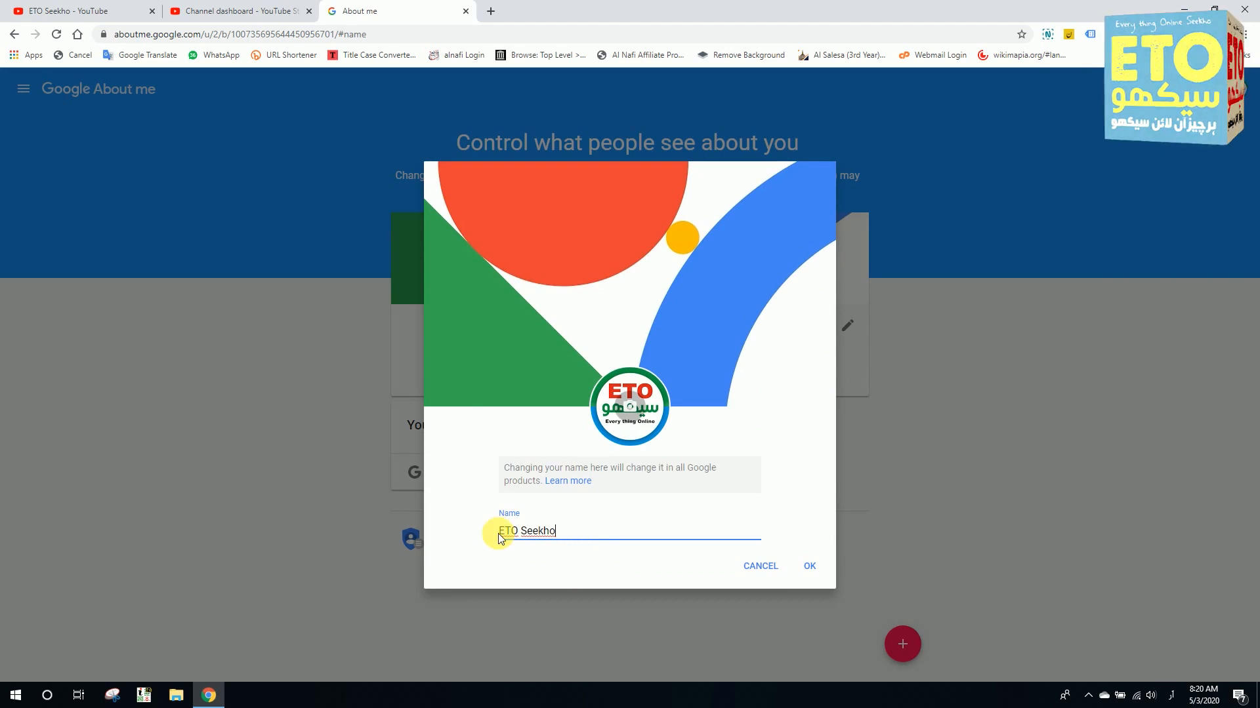
drag(556, 533, 472, 525)
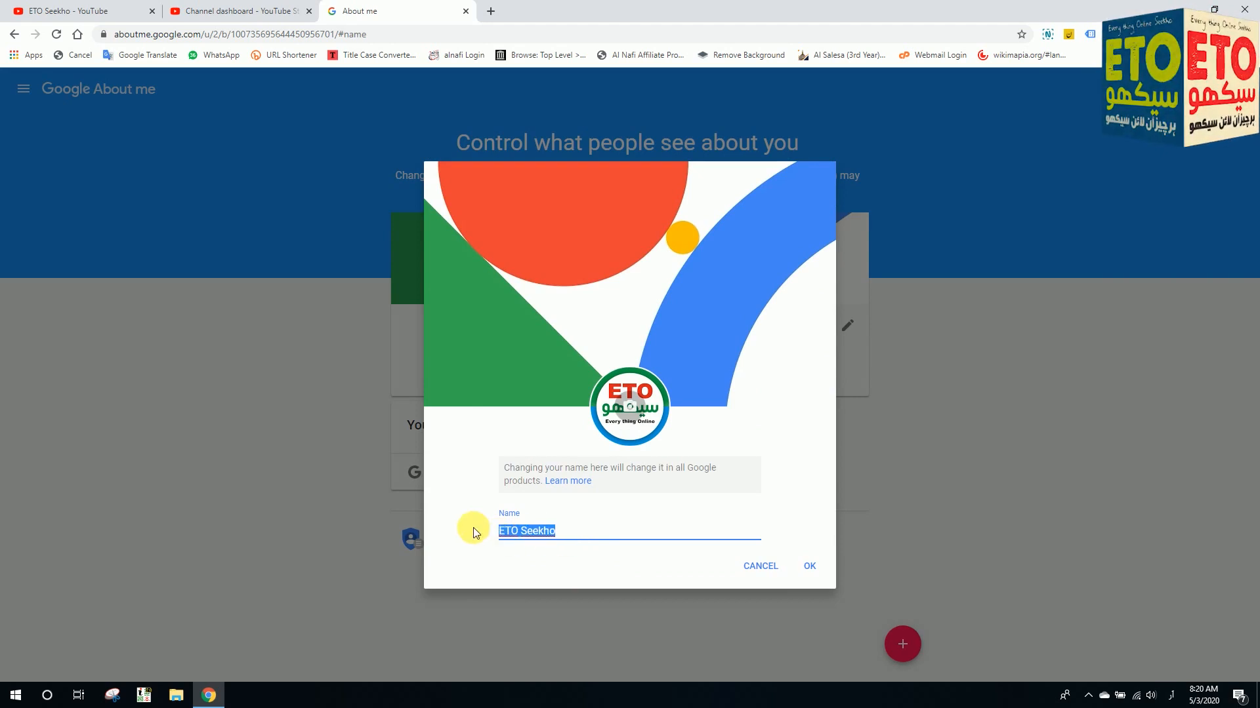
click(578, 539)
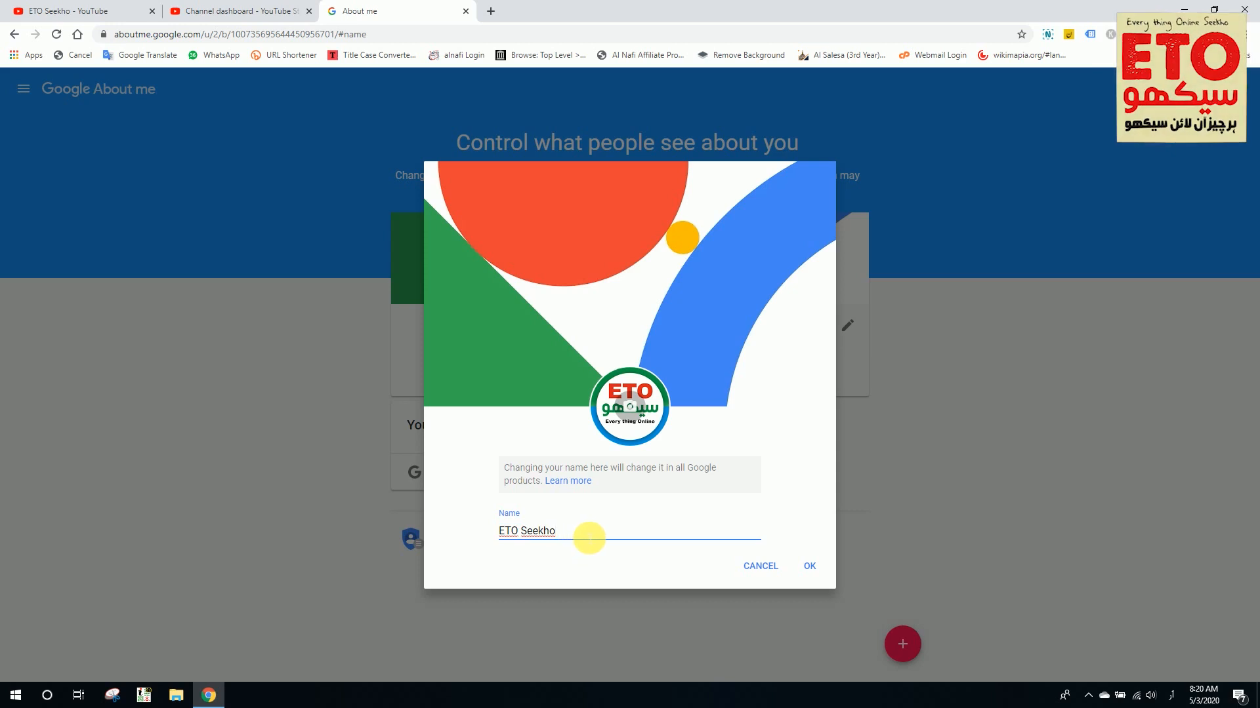
click(764, 564)
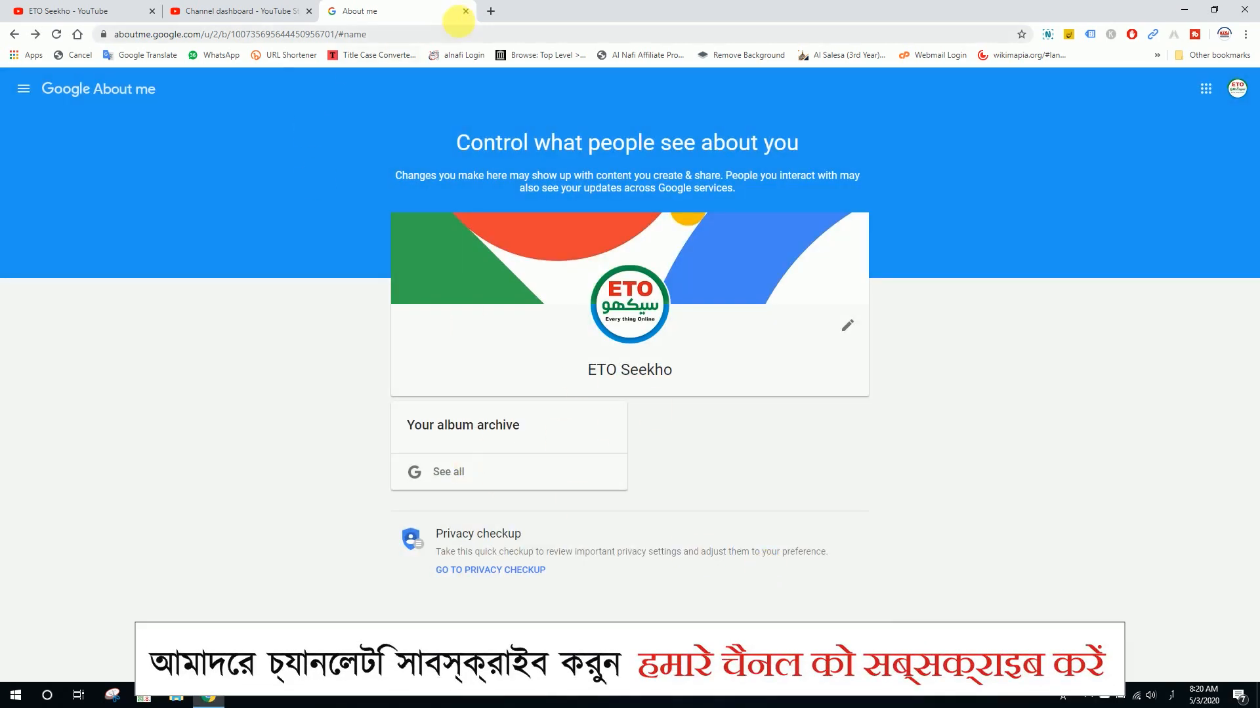
click(465, 12)
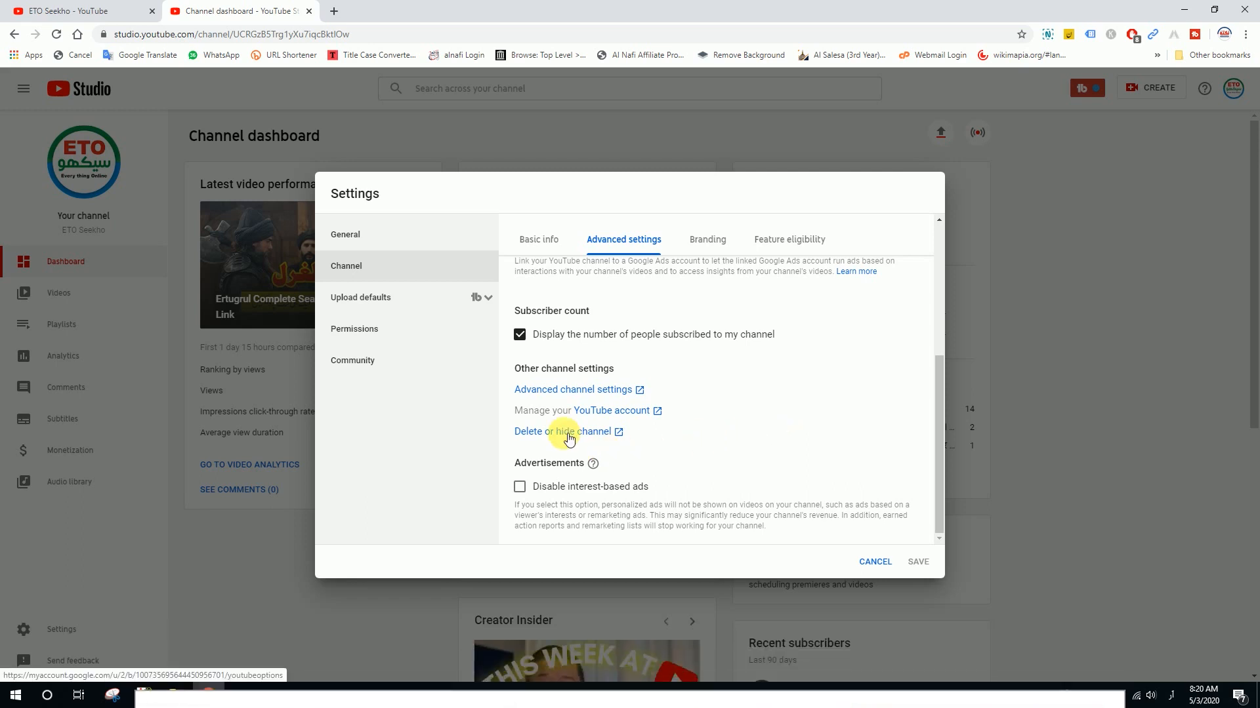
Open the advanced channel settings page and review its channel keywords, associated website, recommendations and subscriber count options.
click(593, 392)
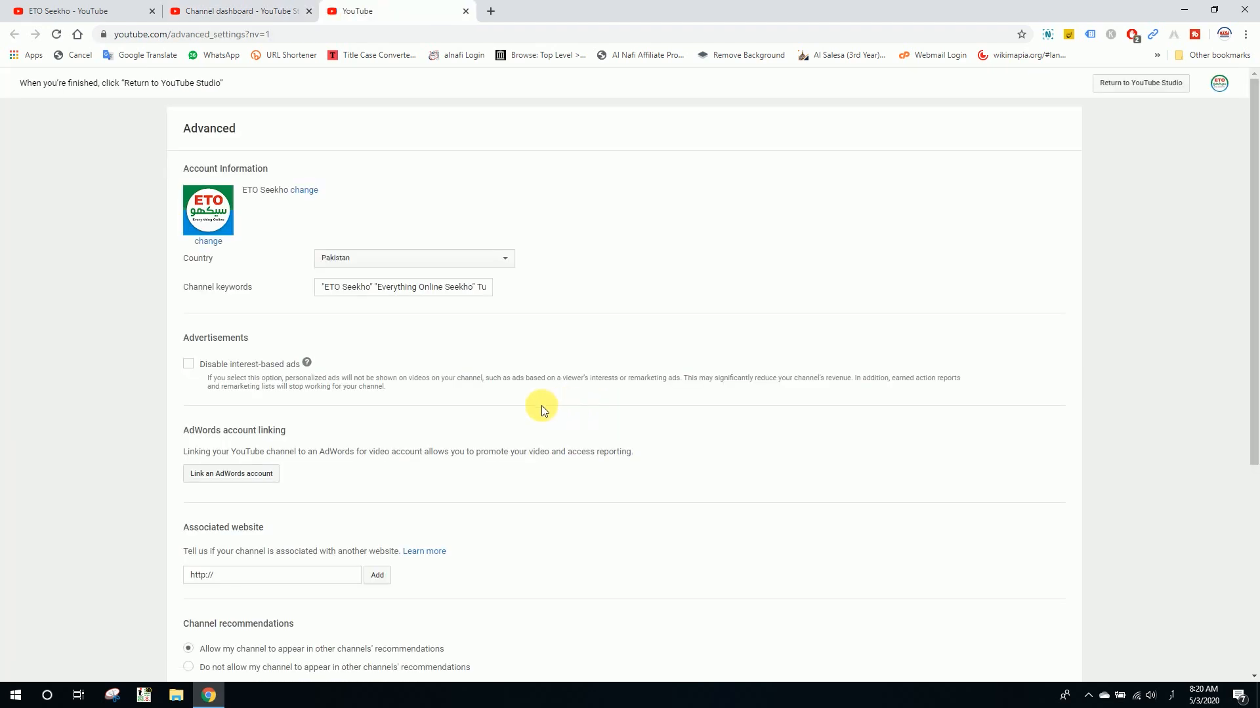
drag(341, 289, 457, 310)
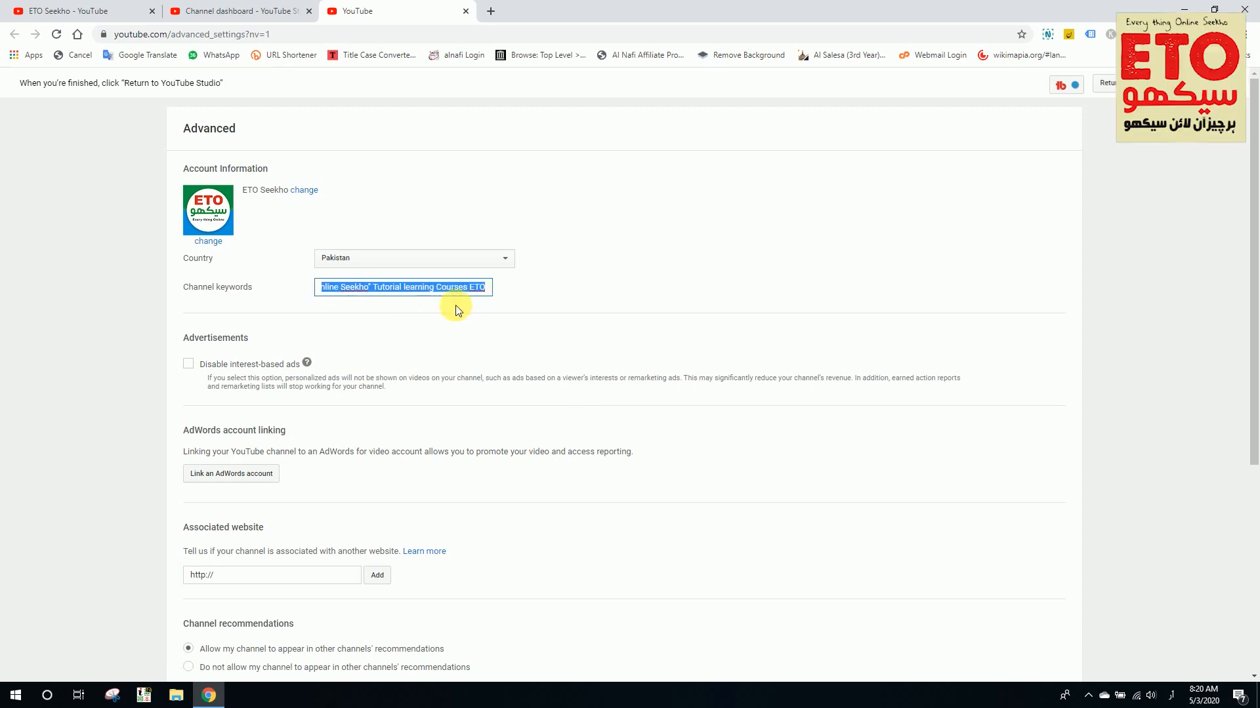
click(425, 322)
scroll(407, 492, down, 4)
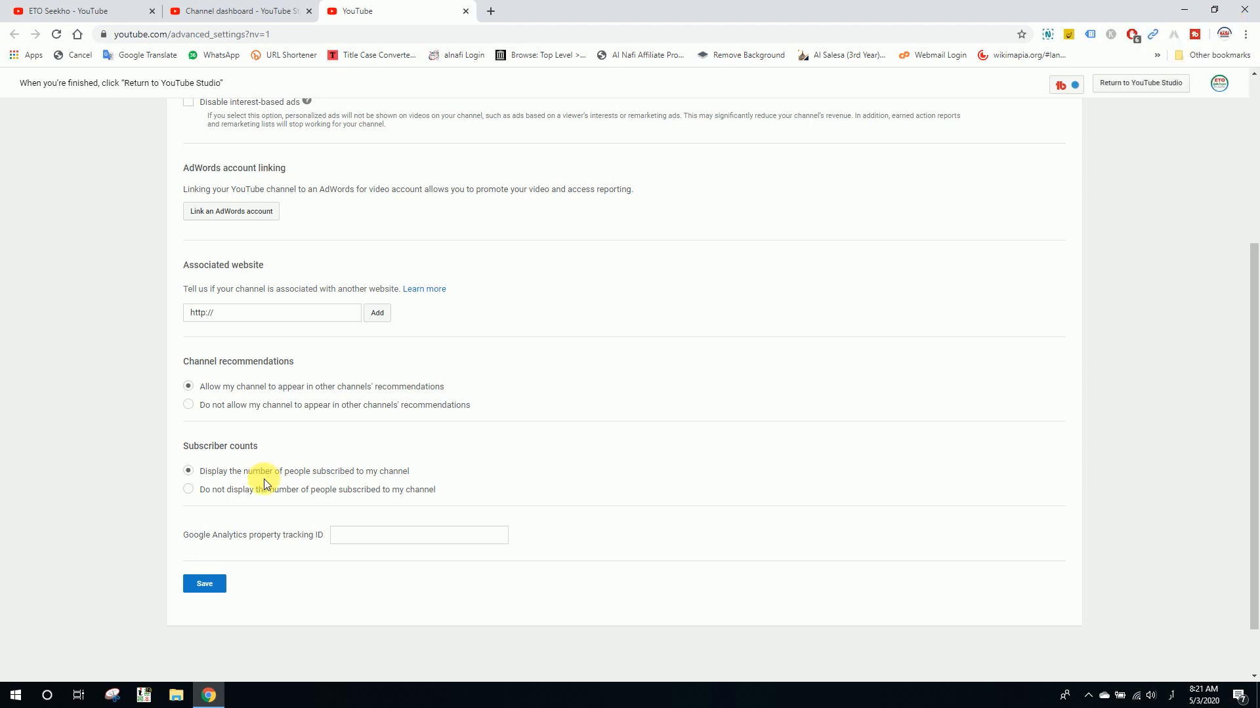
Set subscriber counts to "Do not display the number of people subscribed to my channel", save, and close the advanced page and the settings.
click(189, 490)
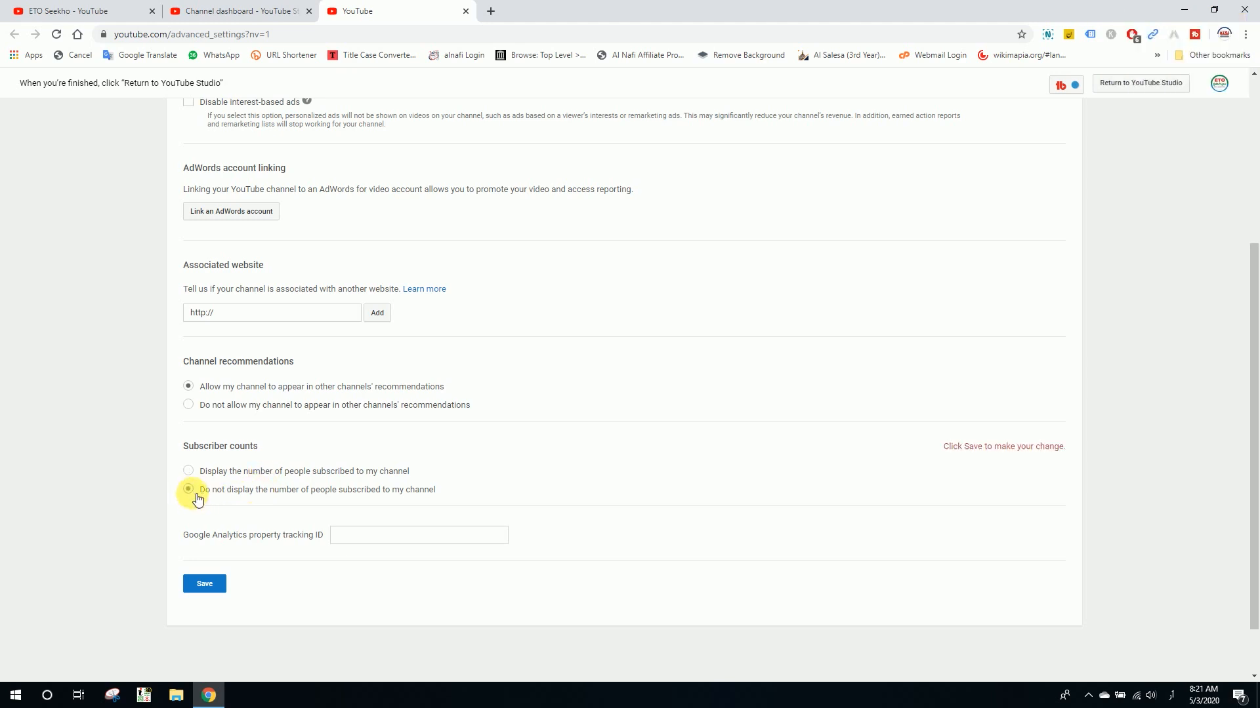
click(216, 582)
click(220, 584)
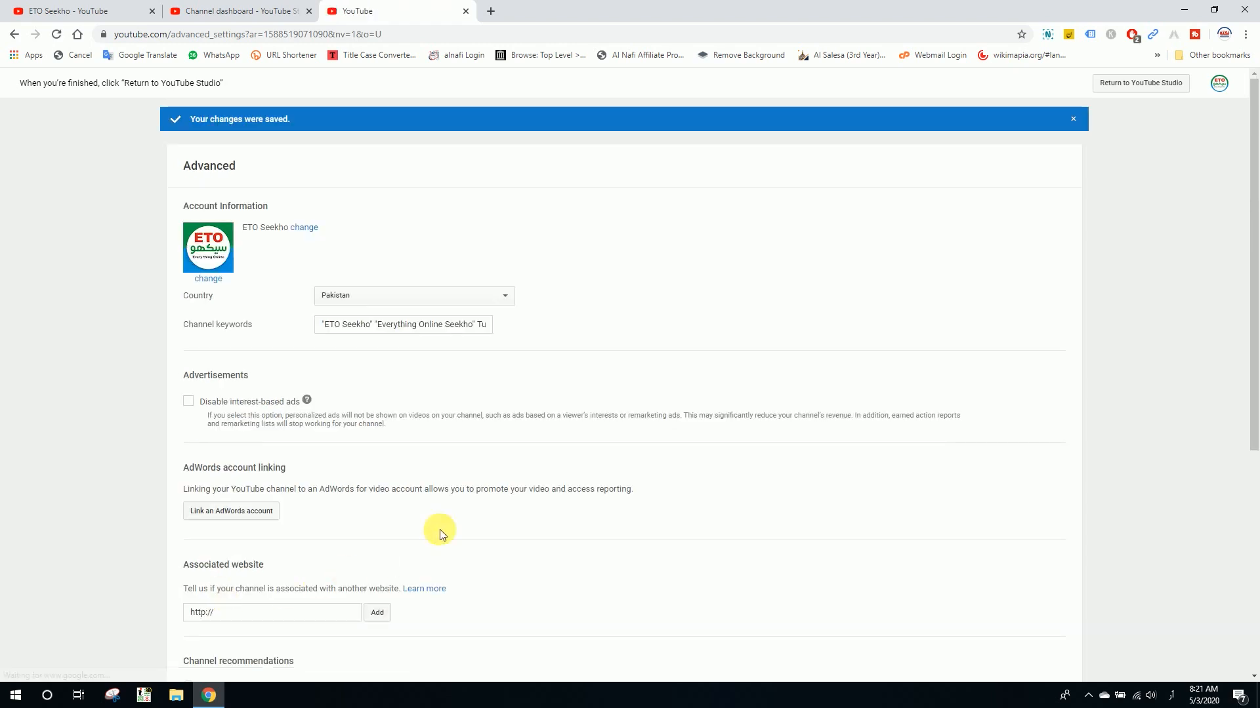
scroll(314, 534, down, 5)
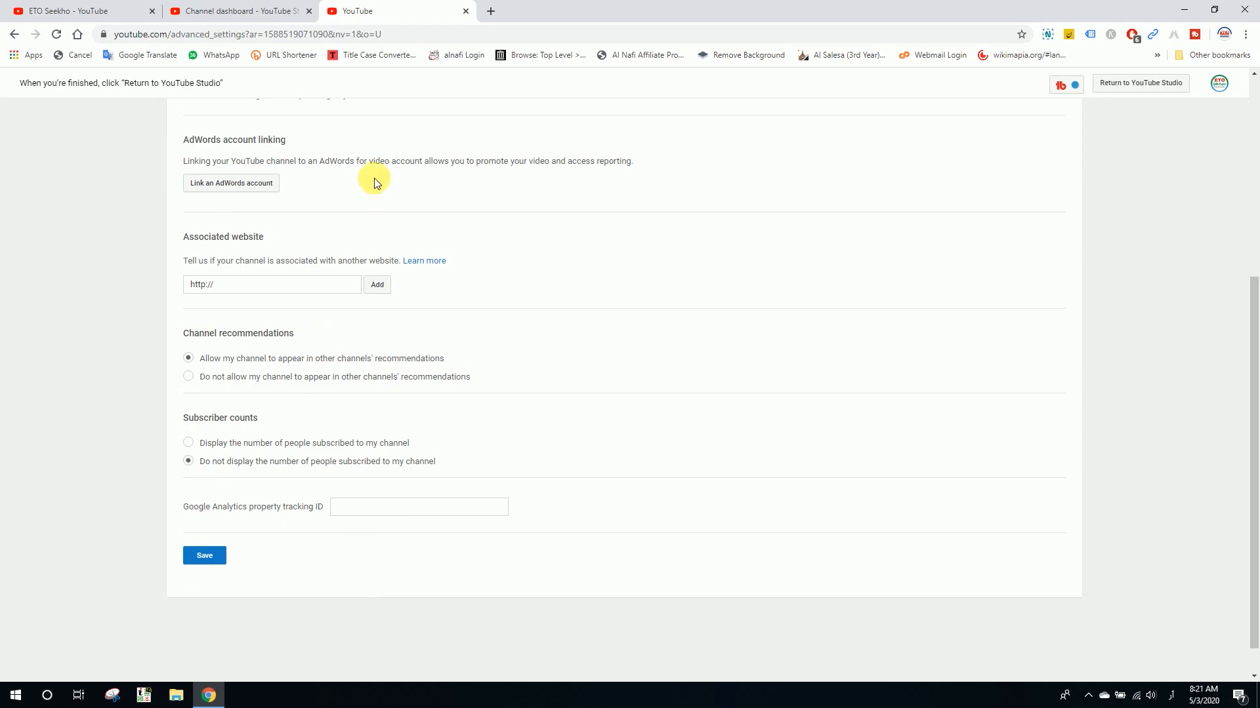
click(466, 13)
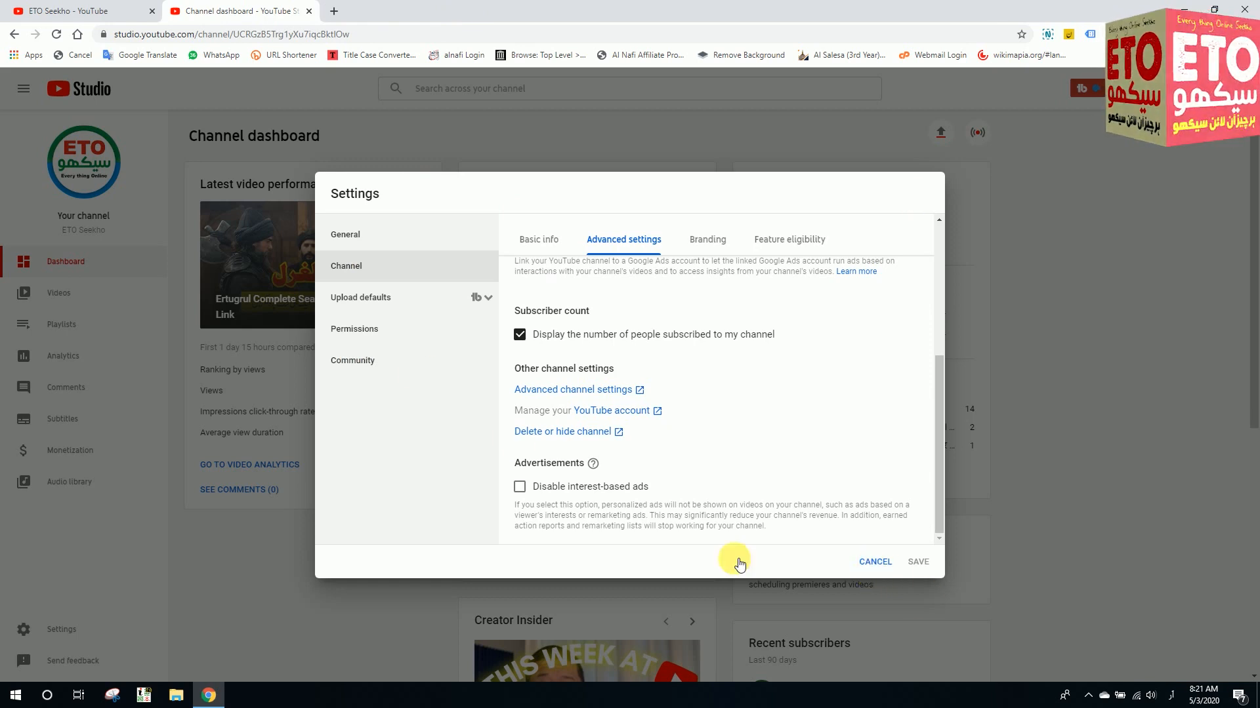
click(874, 564)
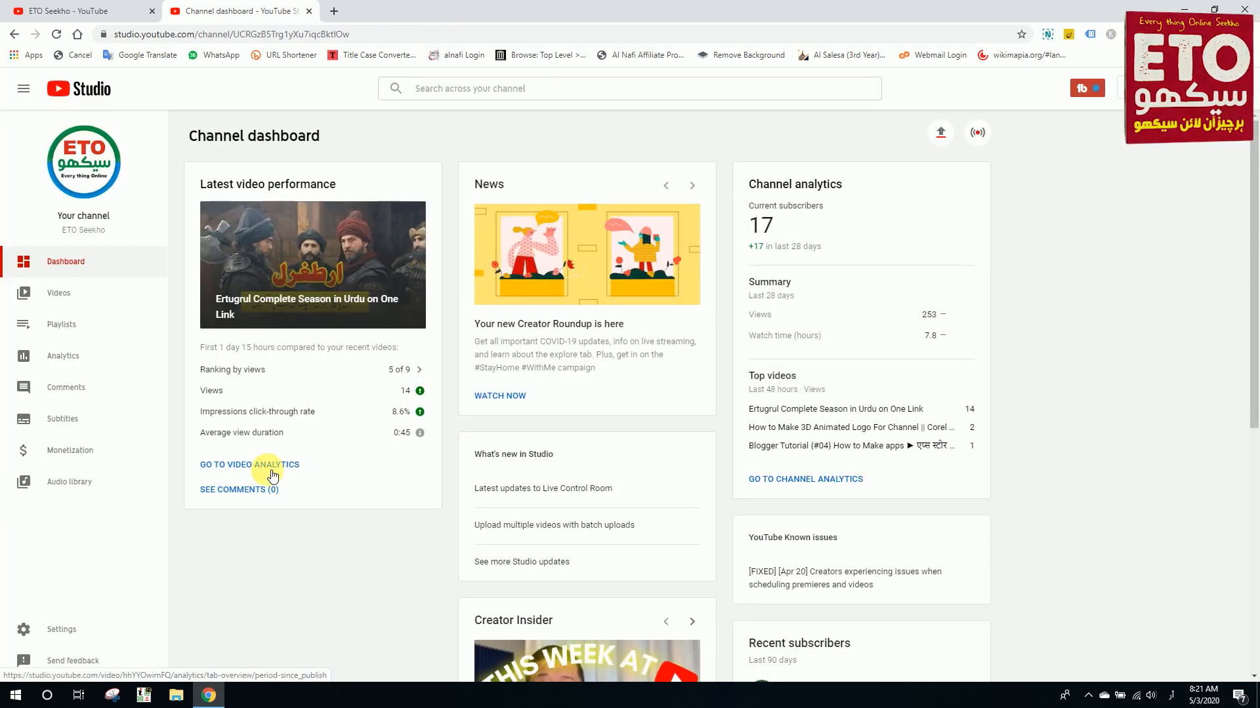